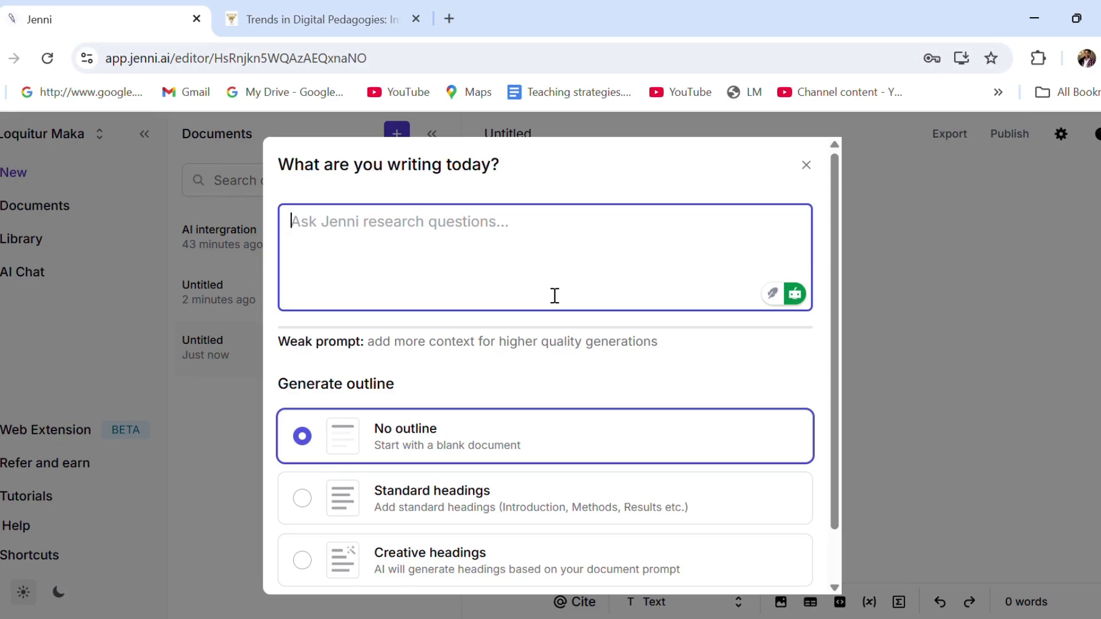
Enter the document prompt "A literature review on the role of AI in improving teaching and learning in South African Universites".
{"action": "type", "text": "A liter"}
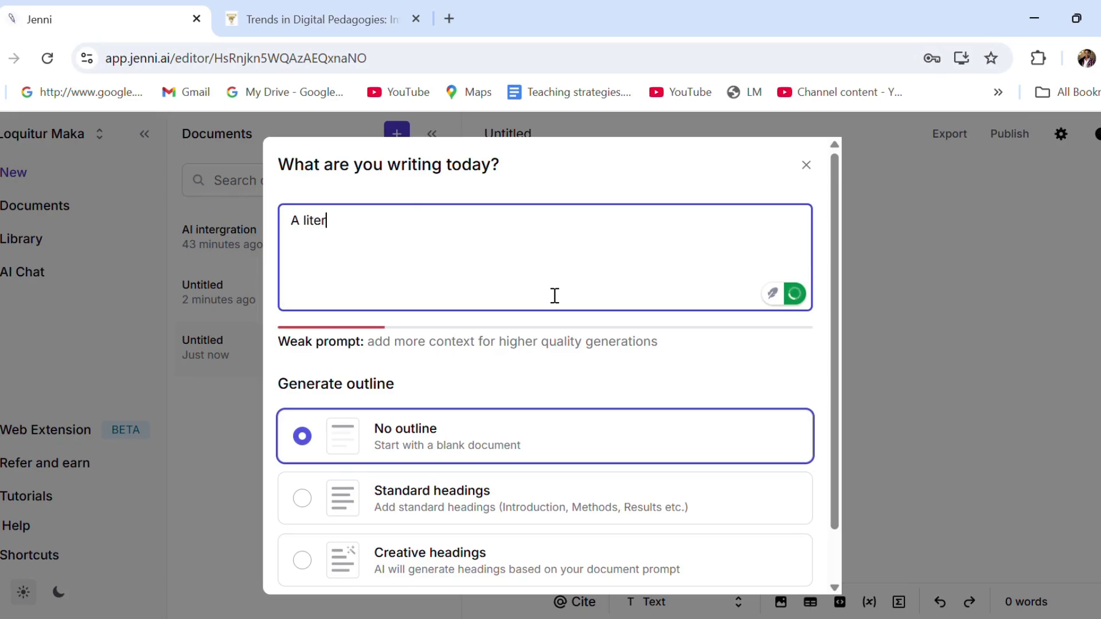
{"action": "type", "text": "ature review"}
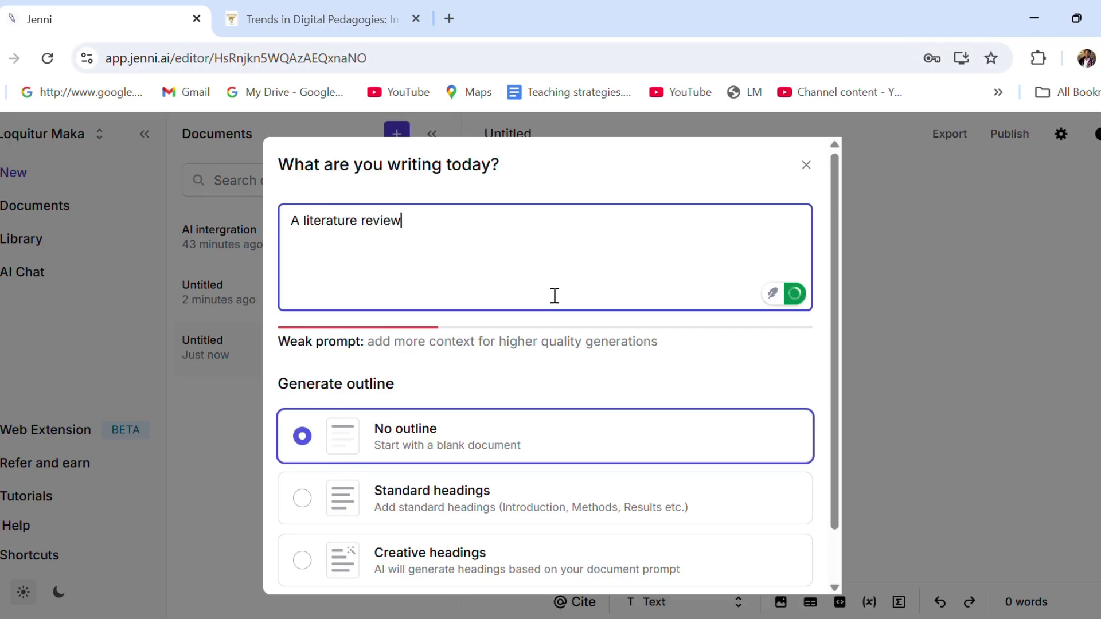
{"action": "type", "text": " on the"}
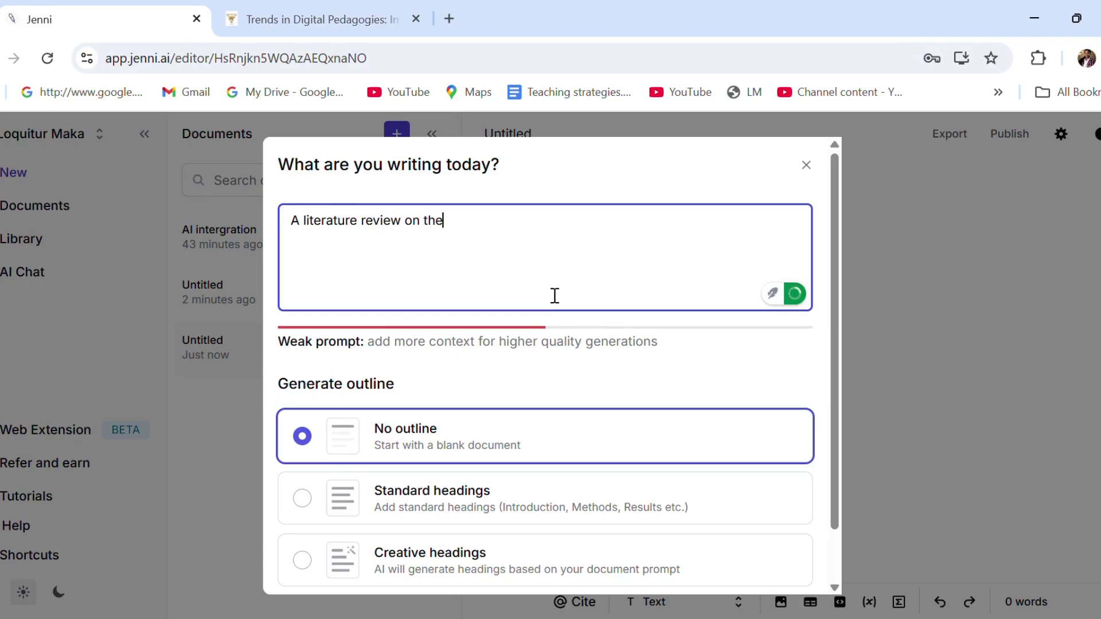
{"action": "type", "text": " role "}
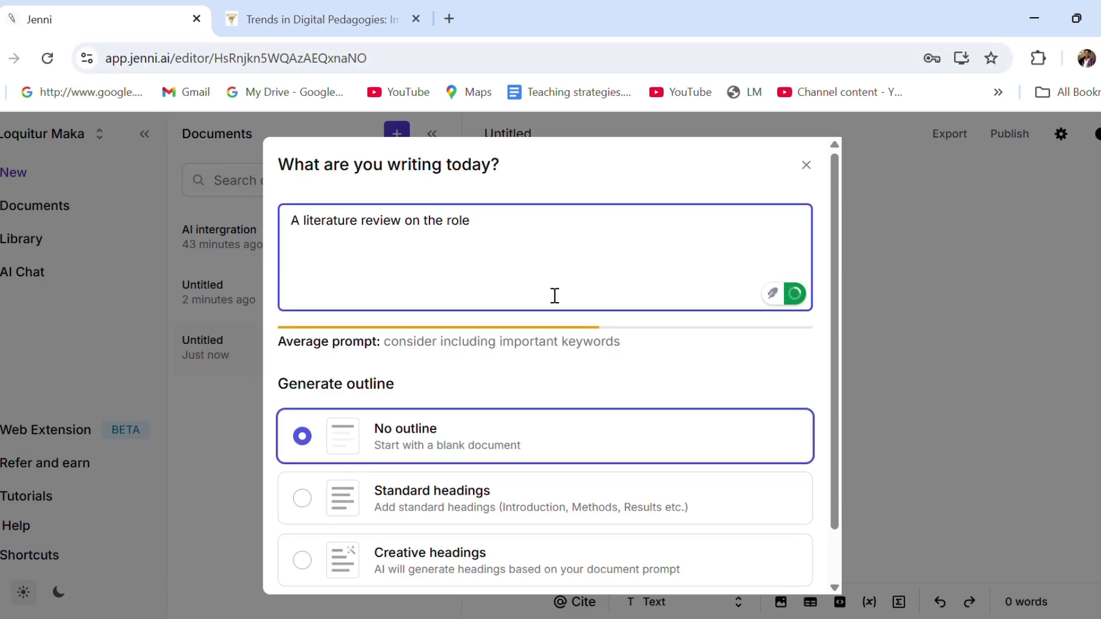
{"action": "type", "text": "r"}
{"action": "key", "text": "BackSpace"}
{"action": "type", "text": "of AI"}
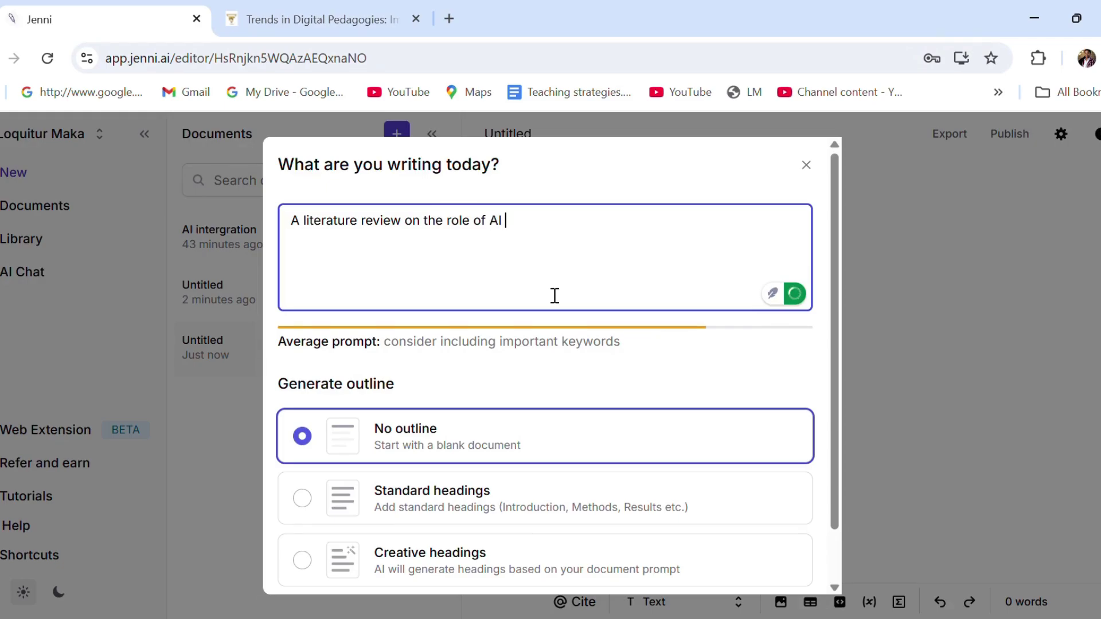
{"action": "type", "text": " in i"}
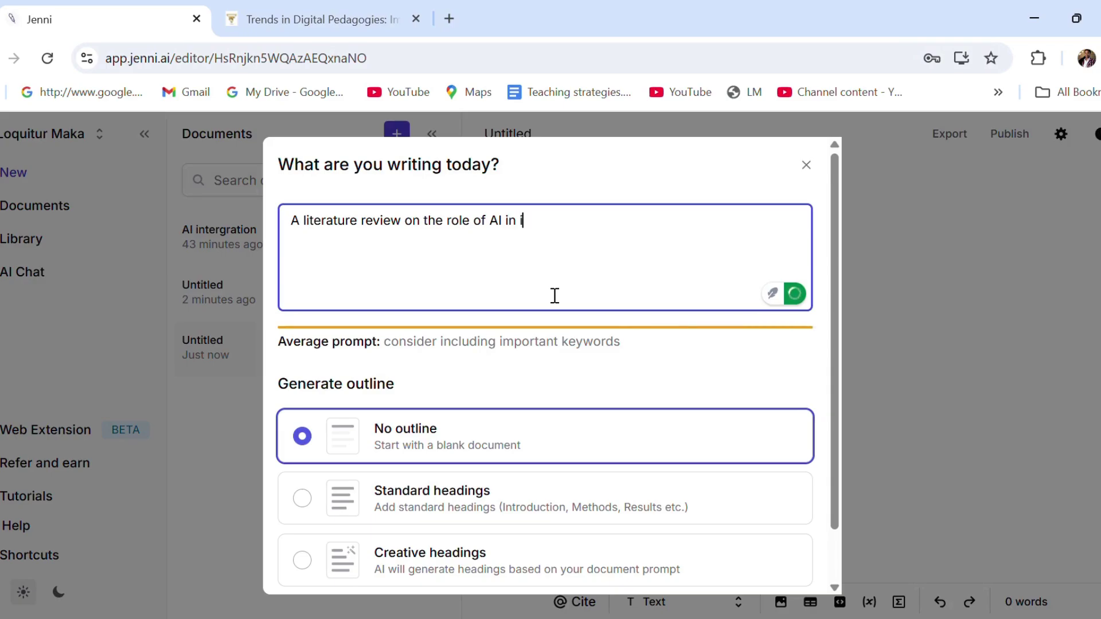
{"action": "type", "text": "mptoving"}
{"action": "key", "text": "BackSpace"}
{"action": "key", "text": "BackSpace"}
{"action": "key", "text": "BackSpace"}
{"action": "key", "text": "BackSpace"}
{"action": "key", "text": "BackSpace"}
{"action": "type", "text": "roving te"}
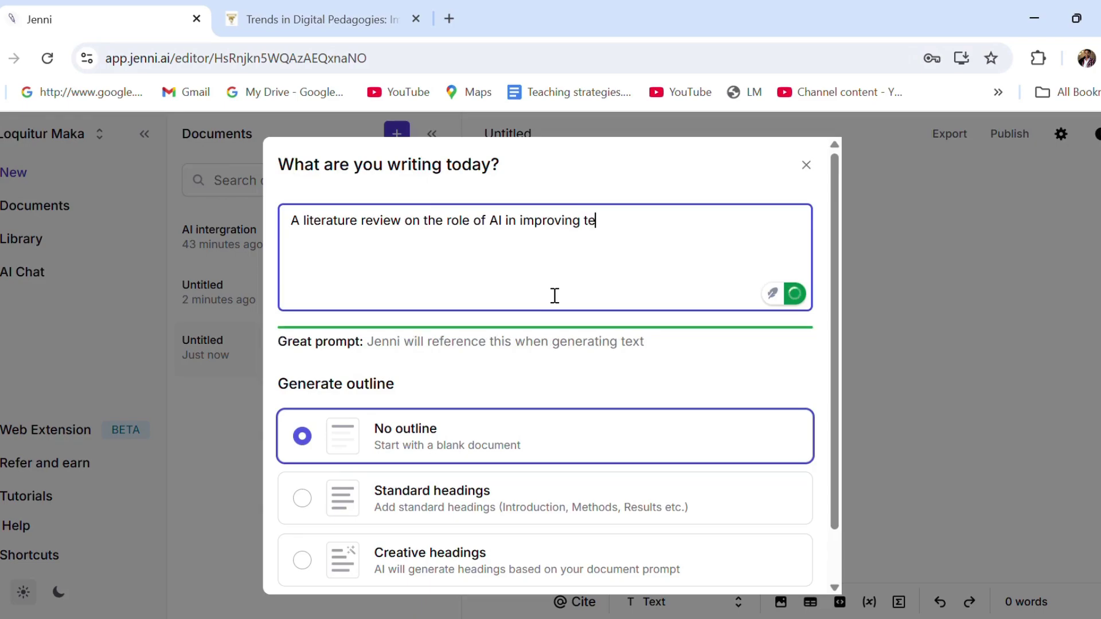
{"action": "type", "text": "aching and learnin"}
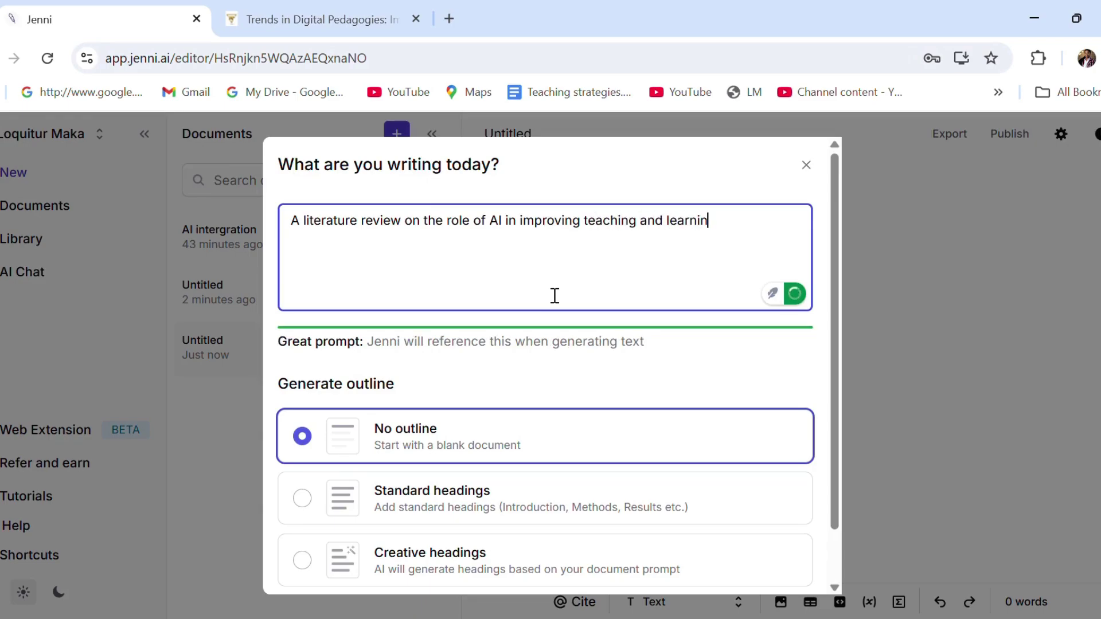
{"action": "type", "text": "g in South African "}
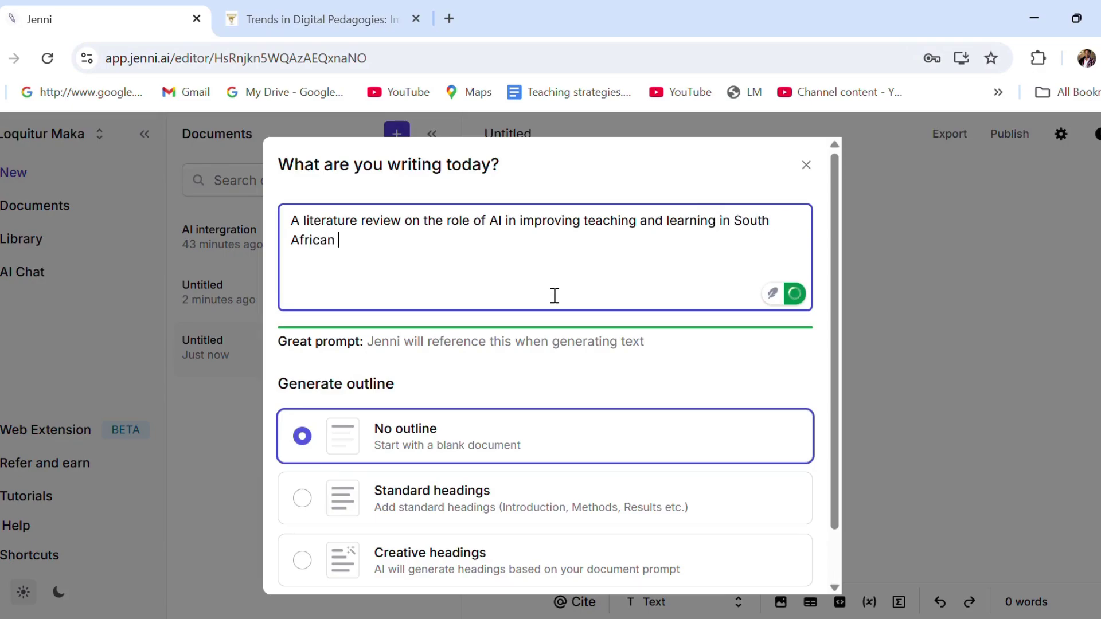
{"action": "type", "text": "Universites"}
Choose the Standard headings outline and start writing the document.
{"action": "scroll", "coordinate": [636, 435], "scroll_direction": "down", "scroll_amount": 1}
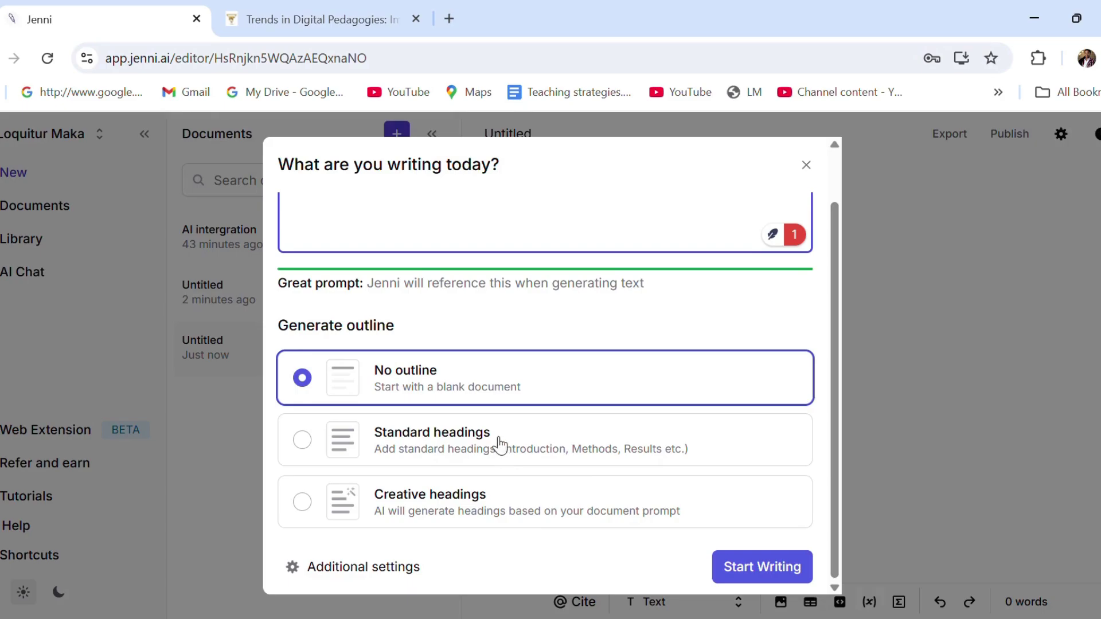
{"action": "left_click", "coordinate": [474, 450]}
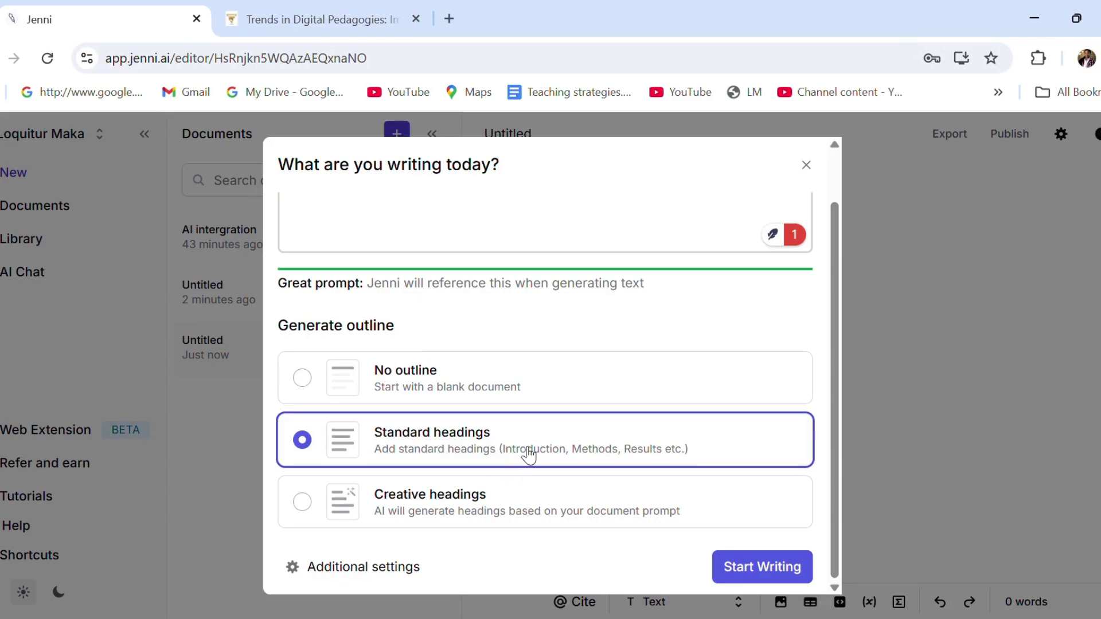
{"action": "left_click", "coordinate": [761, 580]}
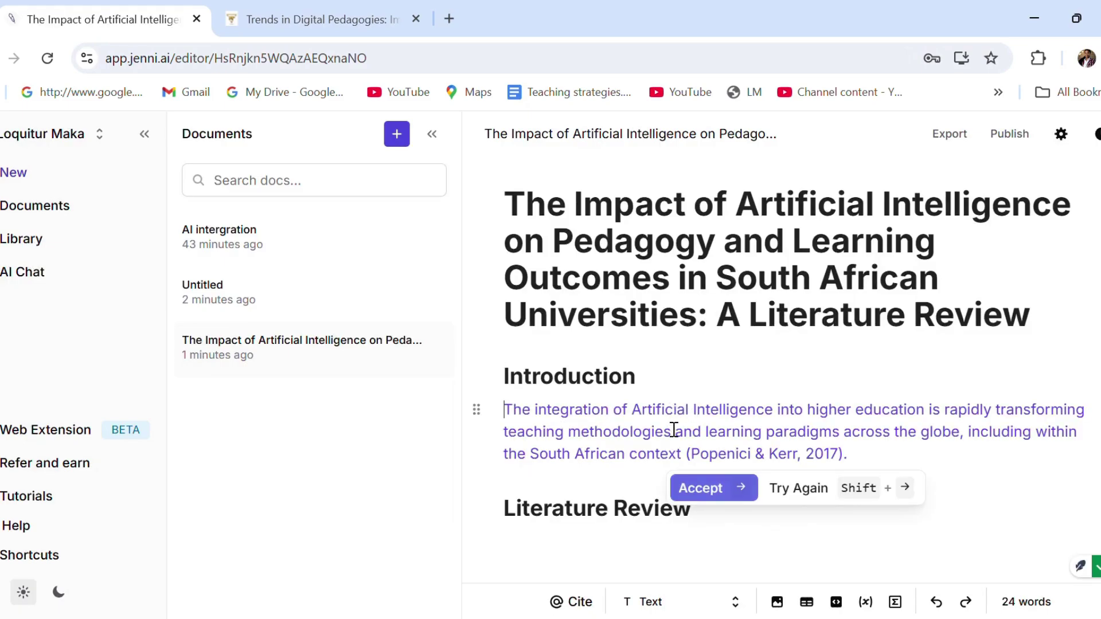
Replace the sections below the Introduction heading with five numbered items, from "Historical context of AI in education" to "Critical gaps and future directions".
{"action": "scroll", "coordinate": [665, 468], "scroll_direction": "down", "scroll_amount": 3}
{"action": "scroll", "coordinate": [665, 467], "scroll_direction": "down", "scroll_amount": 6}
{"action": "scroll", "coordinate": [668, 484], "scroll_direction": "up", "scroll_amount": 4}
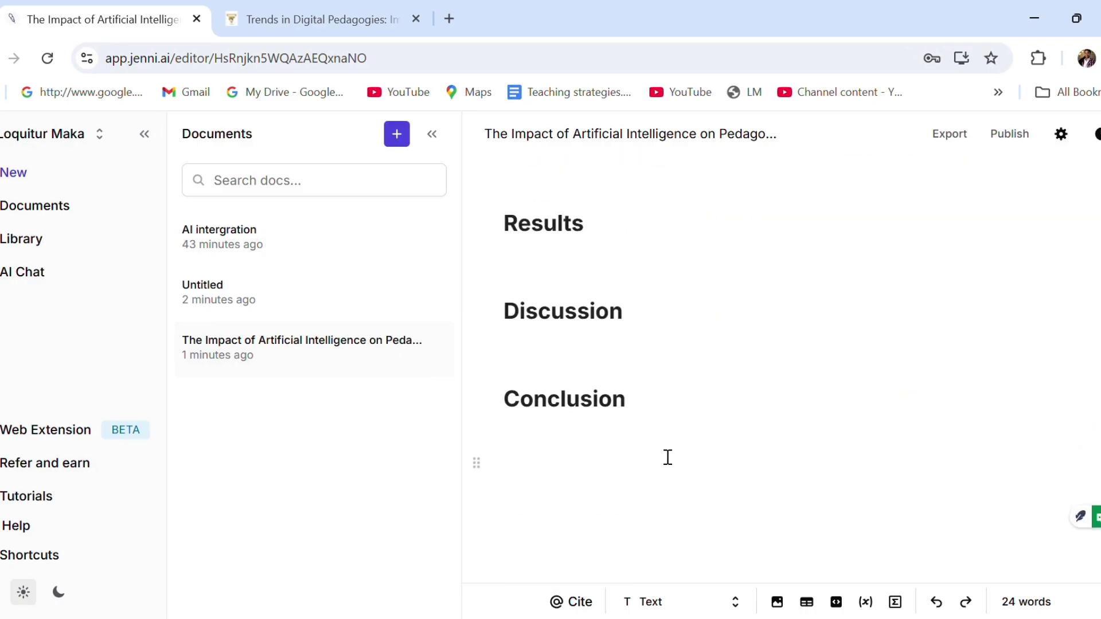
{"action": "scroll", "coordinate": [659, 447], "scroll_direction": "up", "scroll_amount": 3}
{"action": "scroll", "coordinate": [670, 476], "scroll_direction": "down", "scroll_amount": 6}
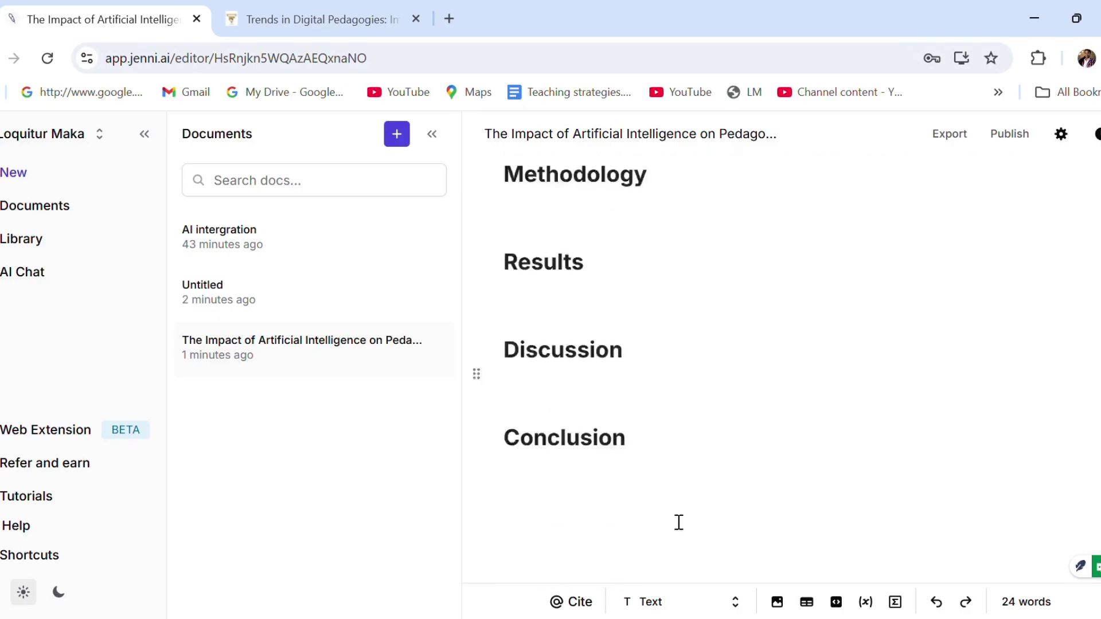
{"action": "left_click_drag", "start_coordinate": [672, 444], "coordinate": [510, 398]}
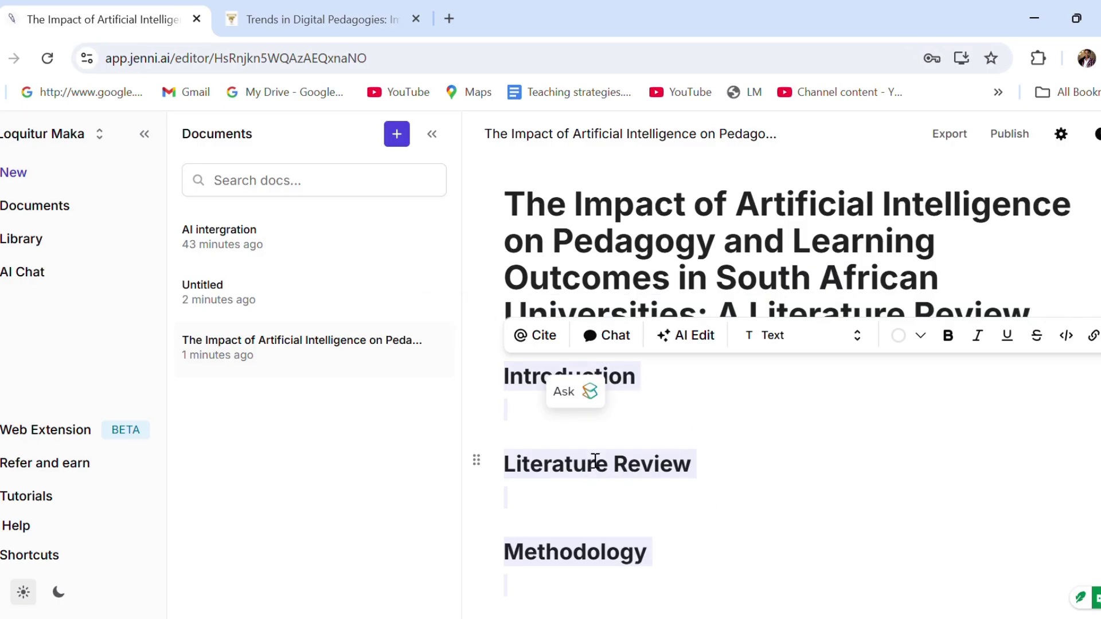
{"action": "type", "text": "Historical context of AI in education Global trends in AI for teaching & learning South African higher education landscape Pedagogical opportunities and risks Critical gaps and future directions\""}
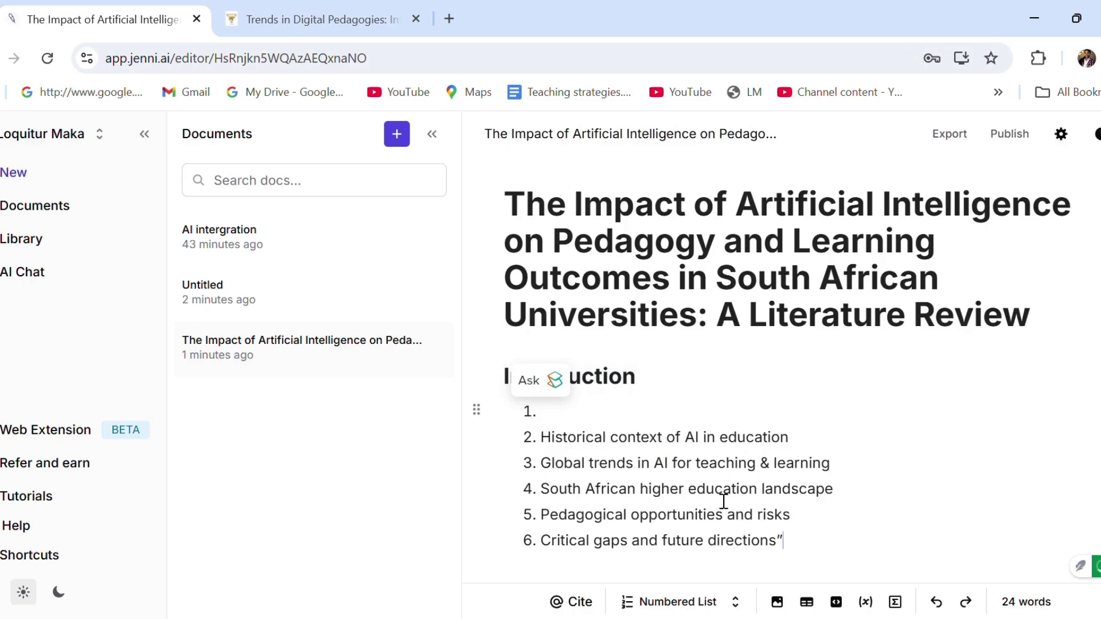
{"action": "key", "text": "BackSpace"}
{"action": "key", "text": "BackSpace"}
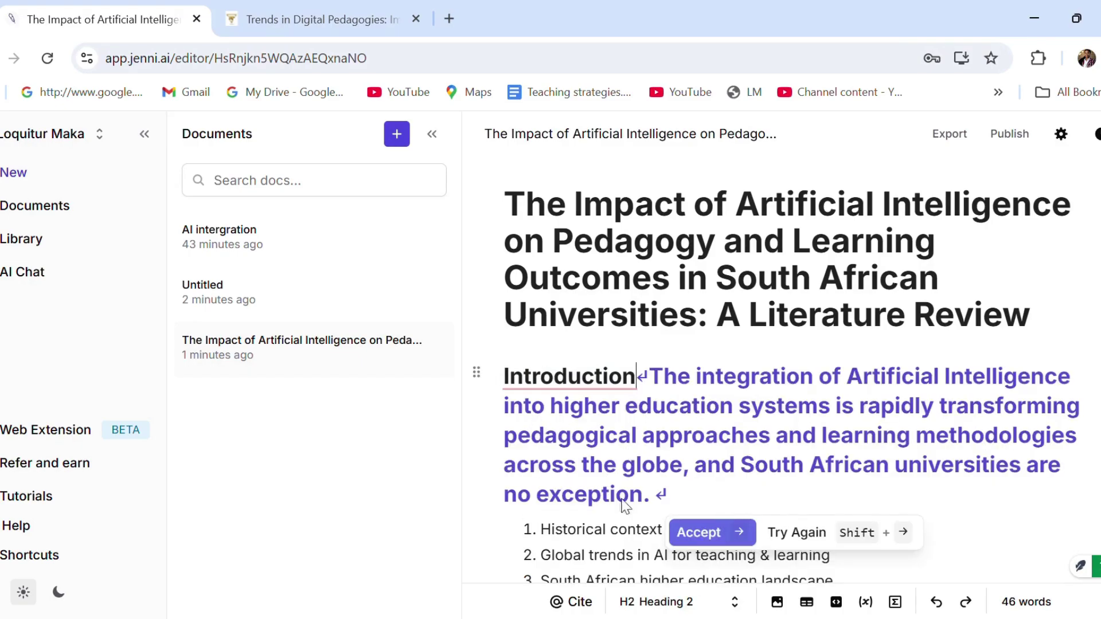
{"action": "left_click", "coordinate": [624, 567]}
{"action": "left_click_drag", "start_coordinate": [791, 536], "coordinate": [528, 427]}
{"action": "left_click", "coordinate": [821, 523]}
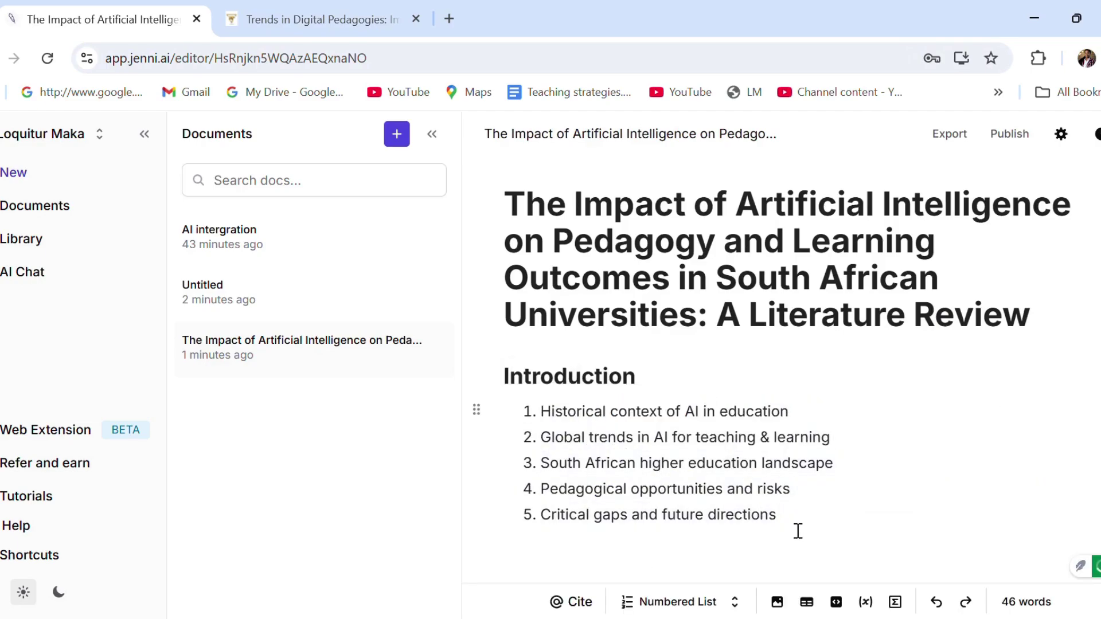
{"action": "left_click_drag", "start_coordinate": [794, 530], "coordinate": [510, 428]}
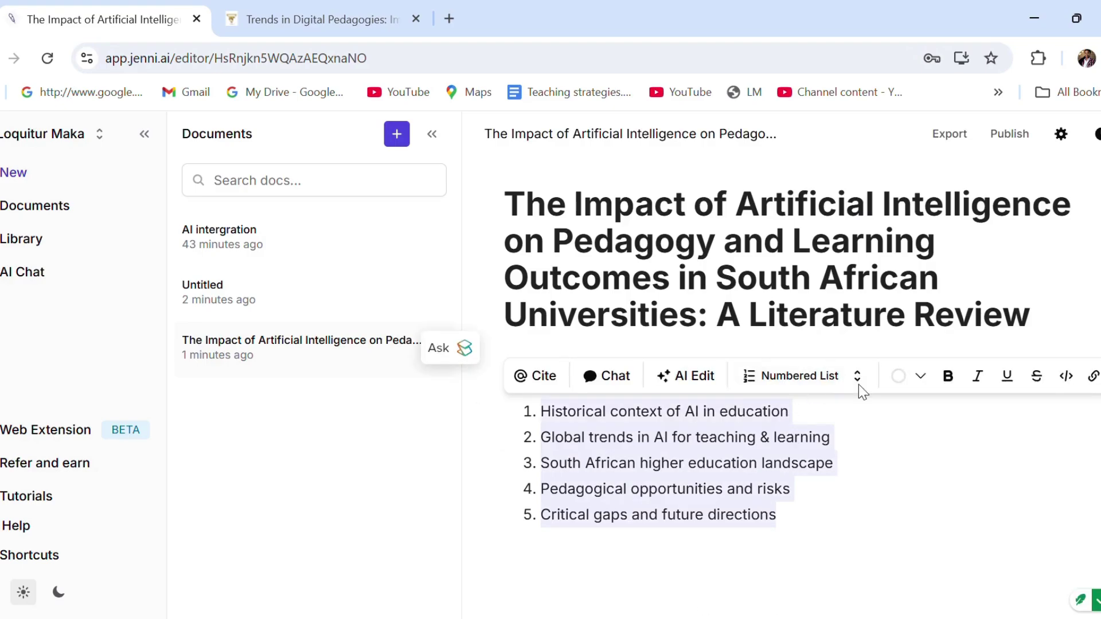
{"action": "left_click", "coordinate": [839, 387]}
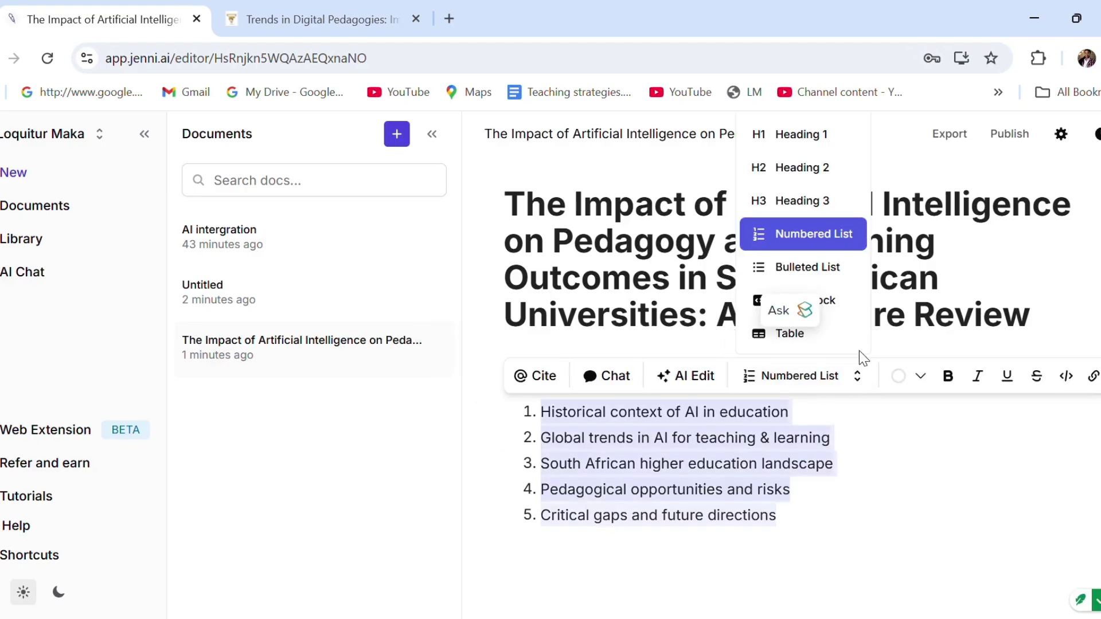
{"action": "left_click", "coordinate": [848, 378]}
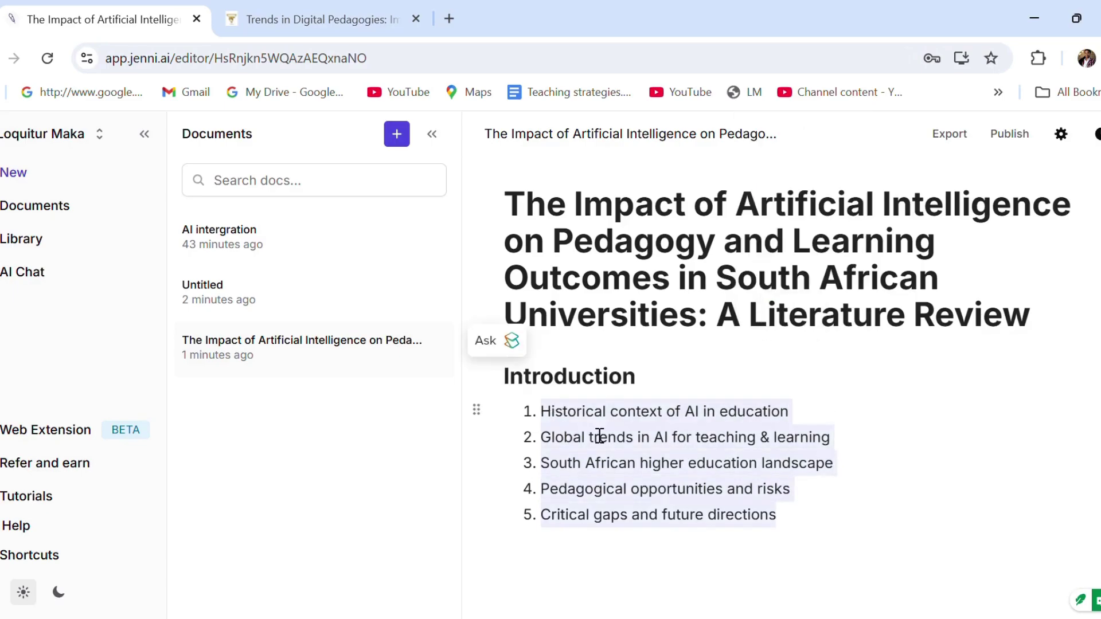
Turn "Historical context of AI in education" and "Global trends in AI for teaching & learning" from list items into separate Heading 2 headings.
{"action": "key", "text": "Left"}
{"action": "key", "text": "BackSpace"}
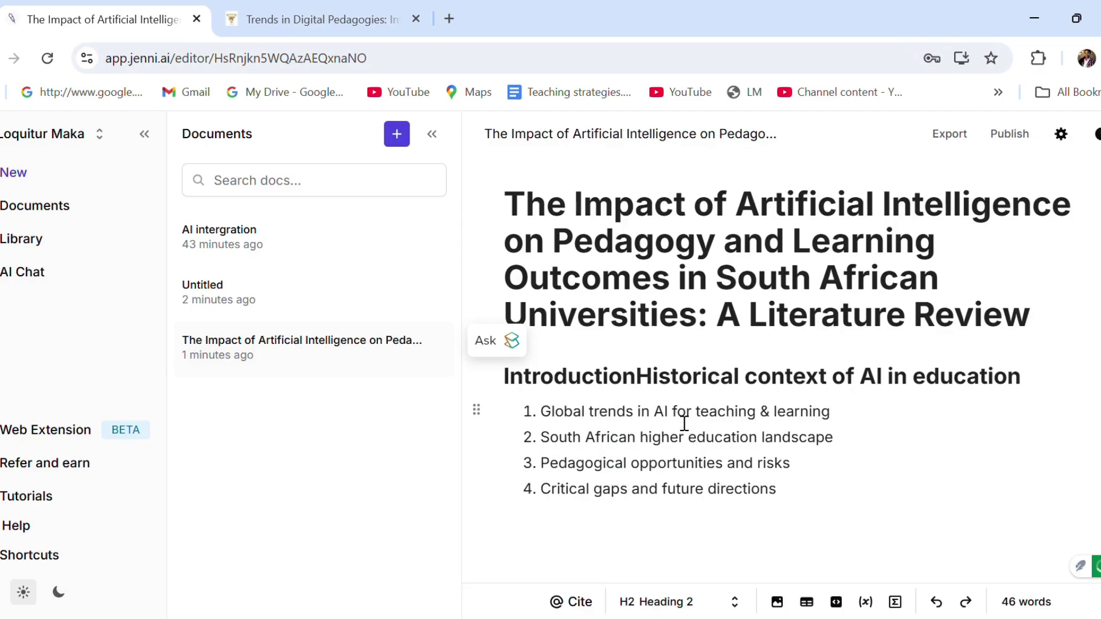
{"action": "key", "text": "Return"}
{"action": "left_click", "coordinate": [539, 466]}
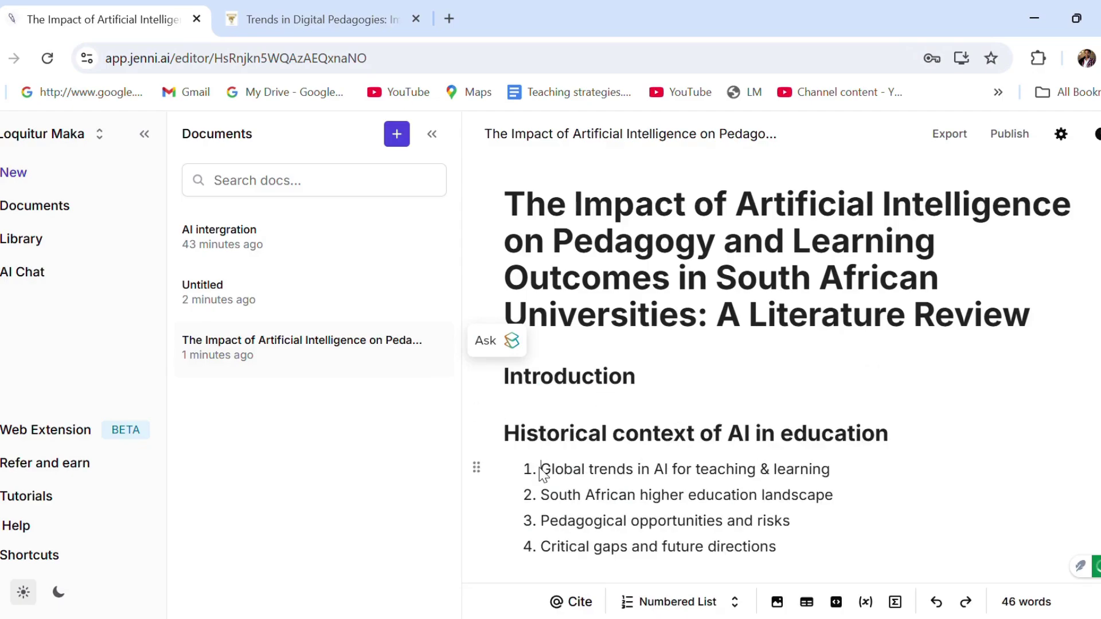
{"action": "key", "text": "BackSpace"}
{"action": "key", "text": "BackSpace"}
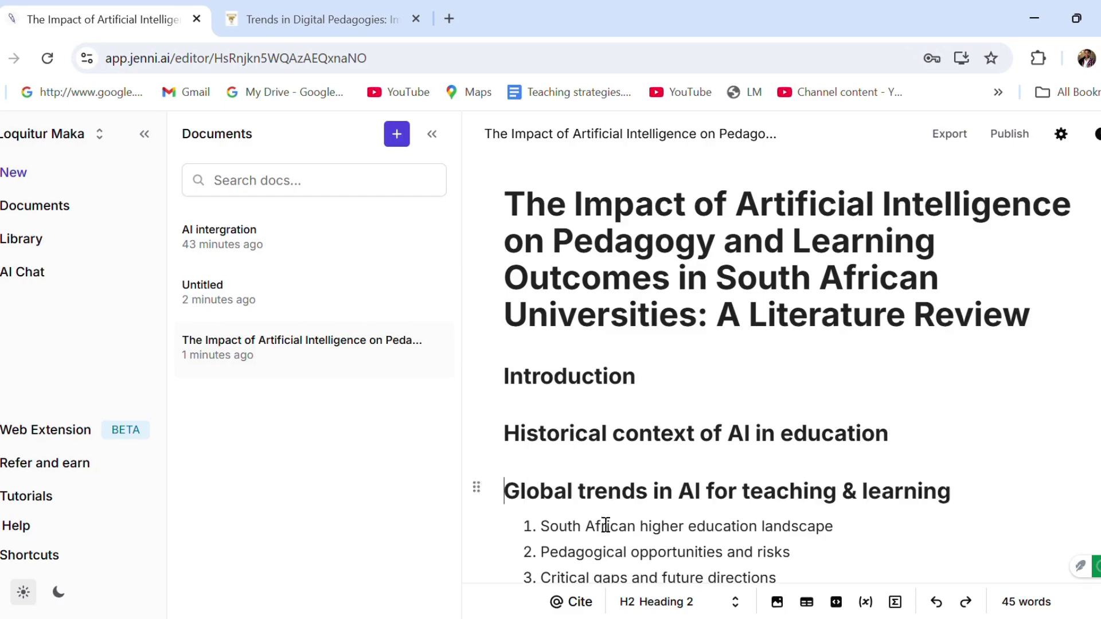
{"action": "key", "text": "Return"}
Turn the list item "South African higher education landscape" into its own Heading 2 heading.
{"action": "left_click", "coordinate": [538, 528]}
{"action": "key", "text": "BackSpace"}
{"action": "key", "text": "BackSpace"}
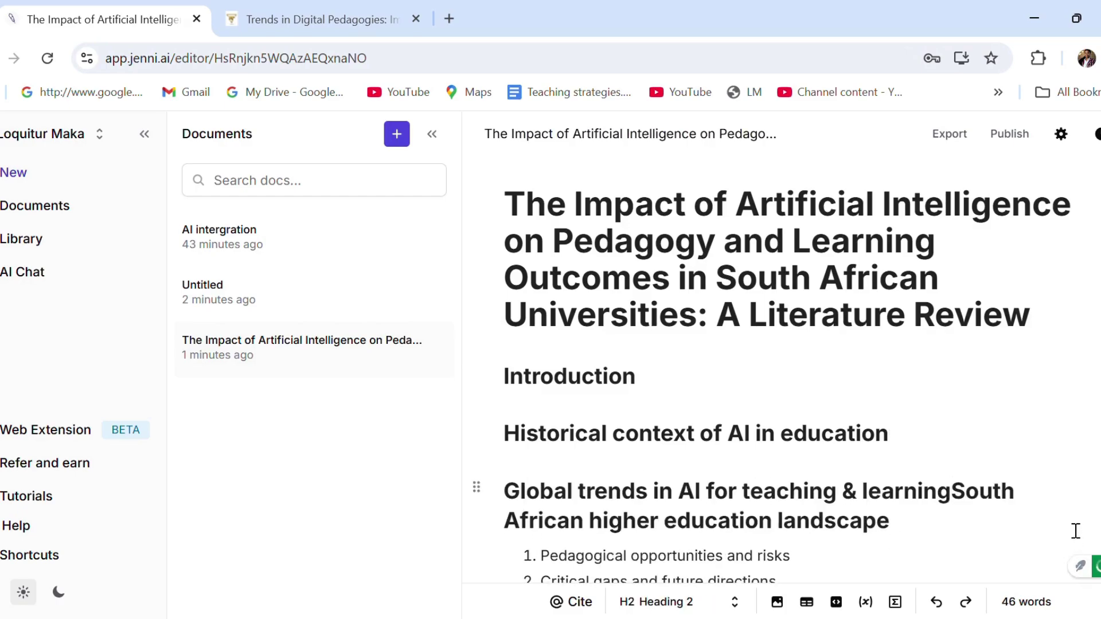
{"action": "key", "text": "Return"}
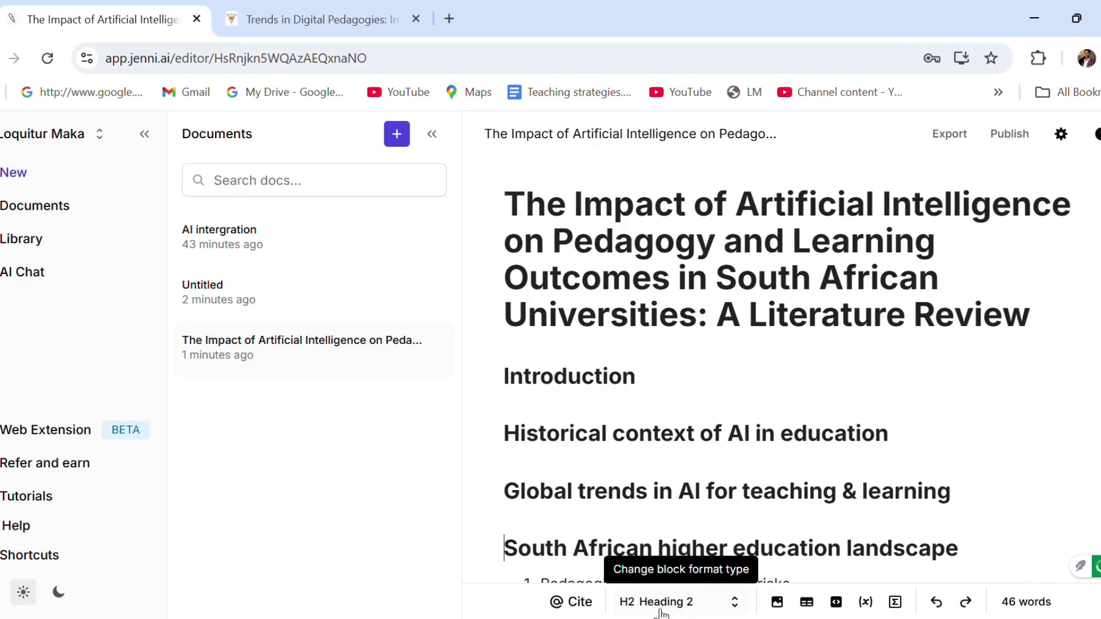
Take "Pedagogical opportunities and risks" out of the numbered list and format it as Heading 1.
{"action": "scroll", "coordinate": [654, 516], "scroll_direction": "down", "scroll_amount": 3}
{"action": "left_click", "coordinate": [546, 400]}
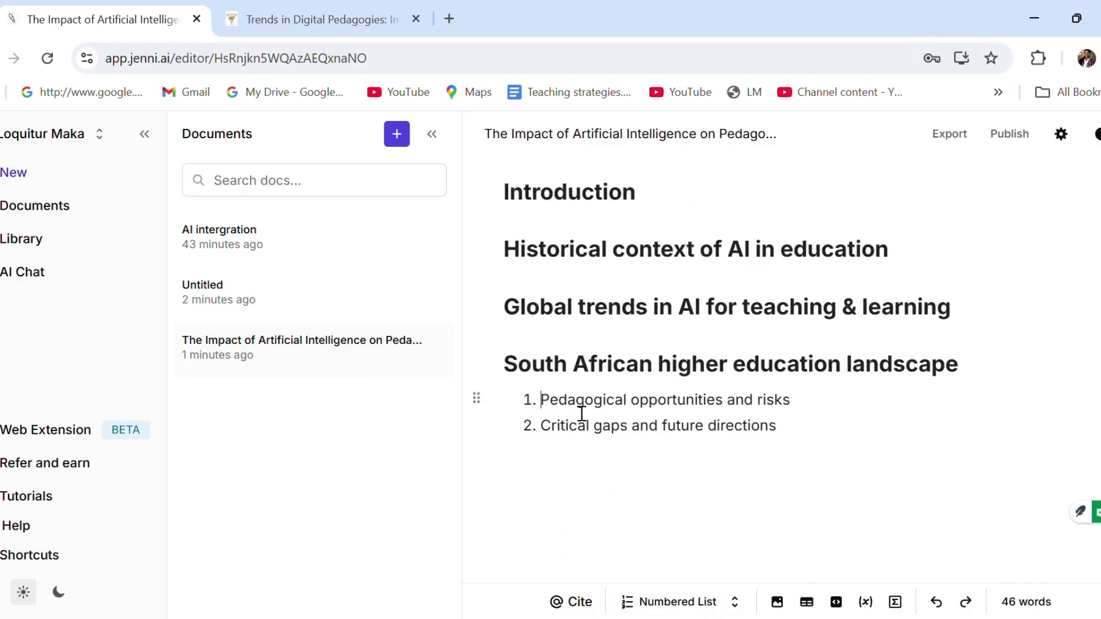
{"action": "key", "text": "BackSpace"}
{"action": "left_click_drag", "start_coordinate": [784, 413], "coordinate": [513, 430]}
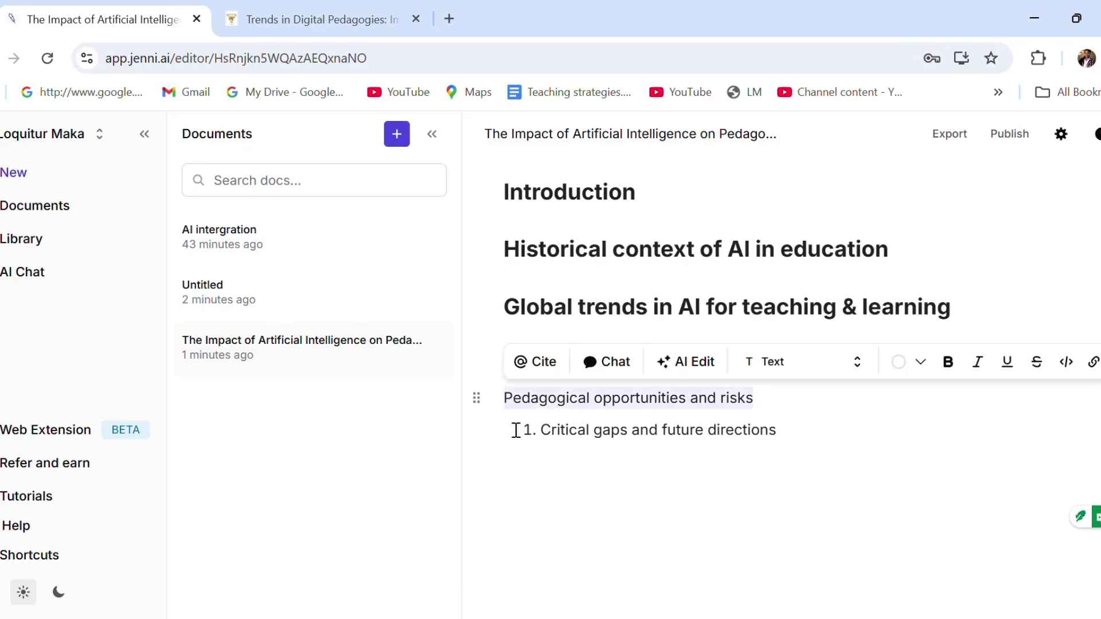
{"action": "left_click", "coordinate": [795, 377]}
{"action": "left_click", "coordinate": [814, 439]}
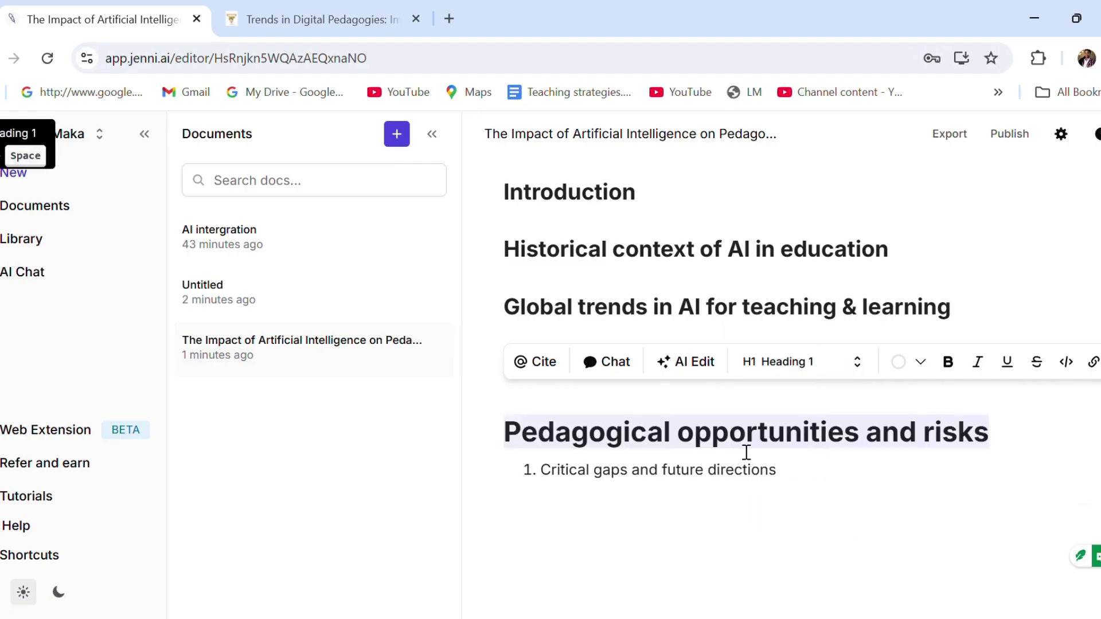
Turn the remaining list item "Critical gaps and future directions" into its own Heading 1 heading.
{"action": "left_click", "coordinate": [555, 479]}
{"action": "key", "text": "Home"}
{"action": "key", "text": "BackSpace"}
{"action": "key", "text": "BackSpace"}
{"action": "key", "text": "Return"}
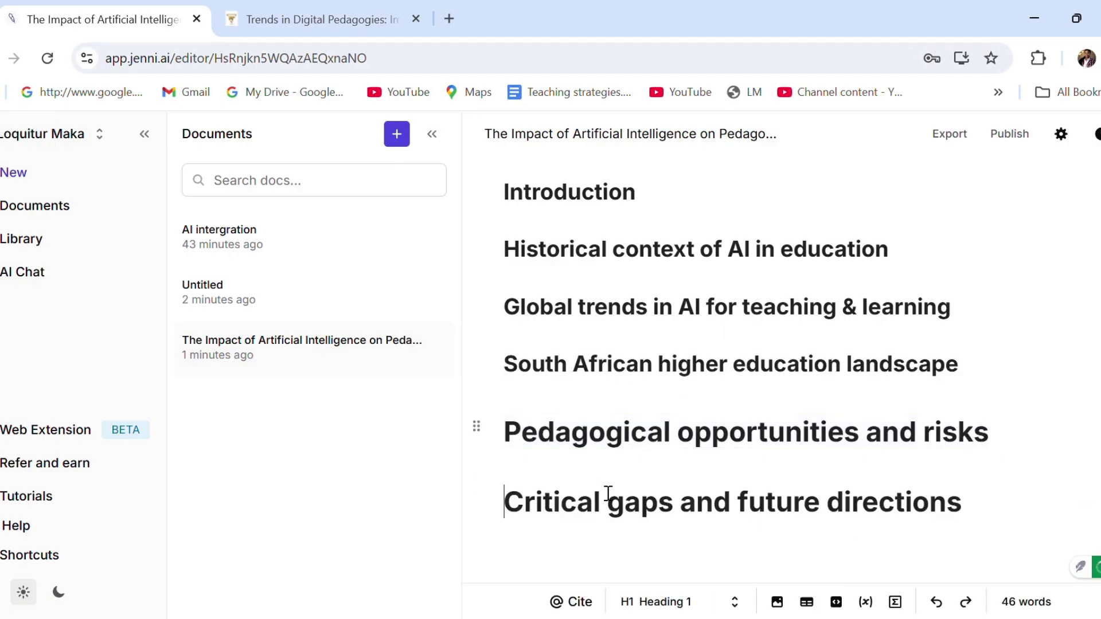
Change "Pedagogical opportunities and risks" and "Critical gaps and future directions" to the Heading 2 format.
{"action": "scroll", "coordinate": [896, 505], "scroll_direction": "up", "scroll_amount": 2}
{"action": "scroll", "coordinate": [906, 511], "scroll_direction": "down", "scroll_amount": 2}
{"action": "left_click", "coordinate": [808, 309]}
{"action": "left_click", "coordinate": [599, 199]}
{"action": "left_click_drag", "start_coordinate": [987, 506], "coordinate": [508, 413]}
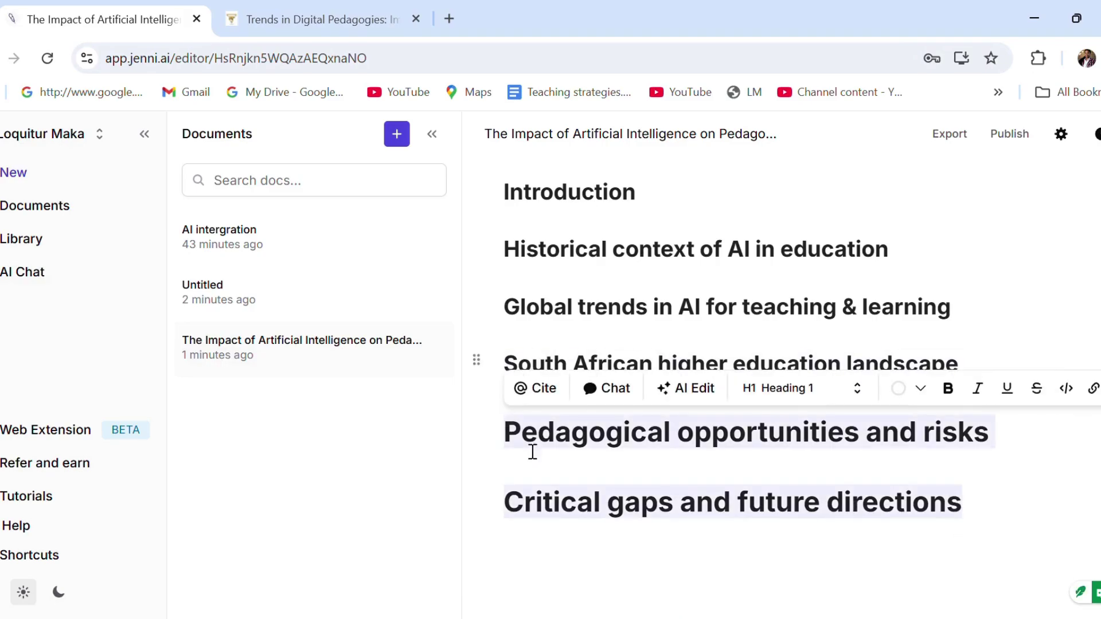
{"action": "left_click", "coordinate": [800, 394]}
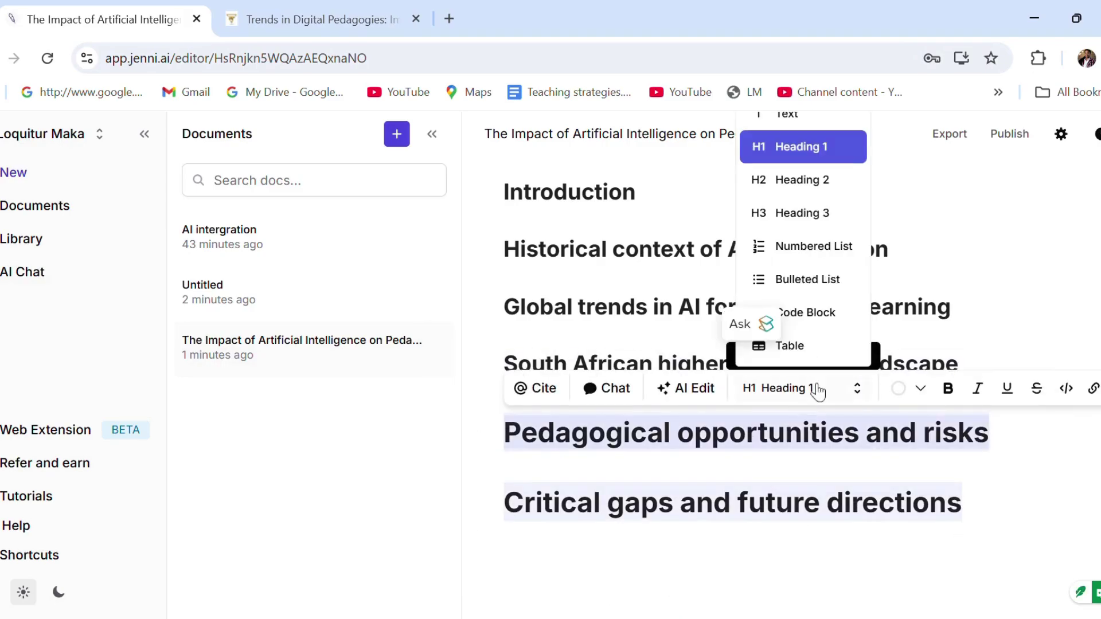
{"action": "left_click", "coordinate": [806, 193]}
{"action": "left_click", "coordinate": [960, 526]}
{"action": "scroll", "coordinate": [869, 477], "scroll_direction": "up", "scroll_amount": 3}
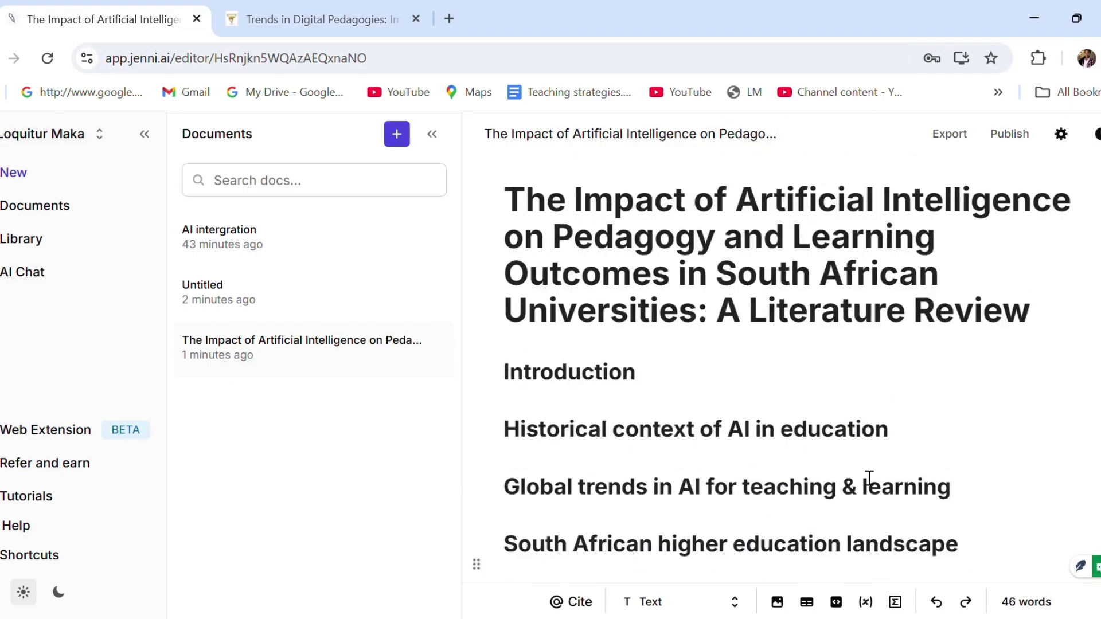
Start a body paragraph under the Introduction heading with the text "Globally, the integration of".
{"action": "left_click", "coordinate": [690, 385]}
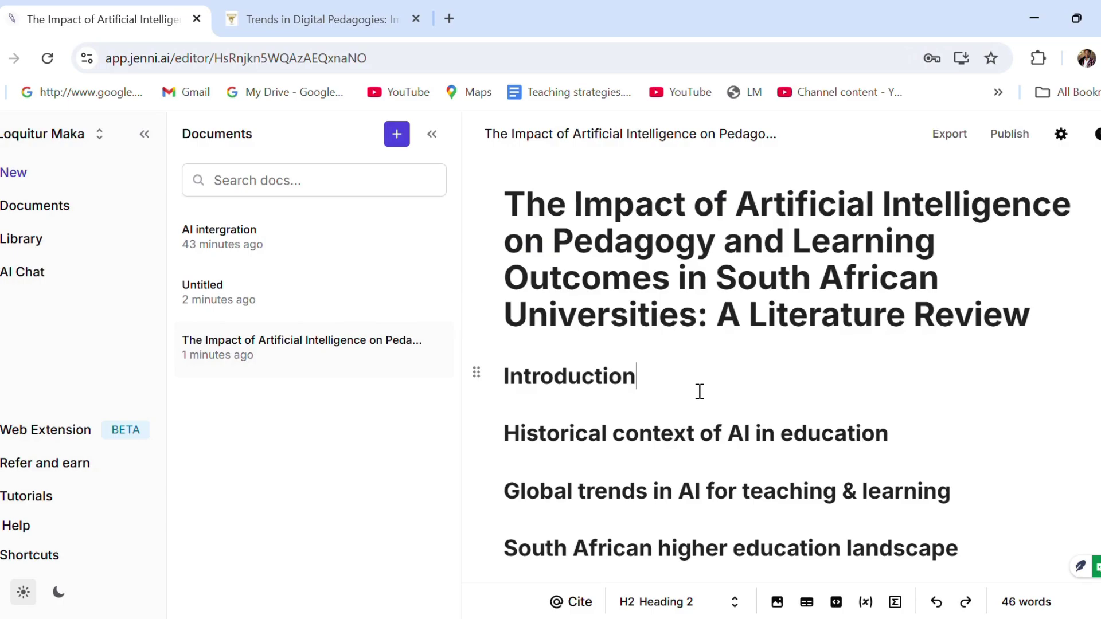
{"action": "key", "text": "Return"}
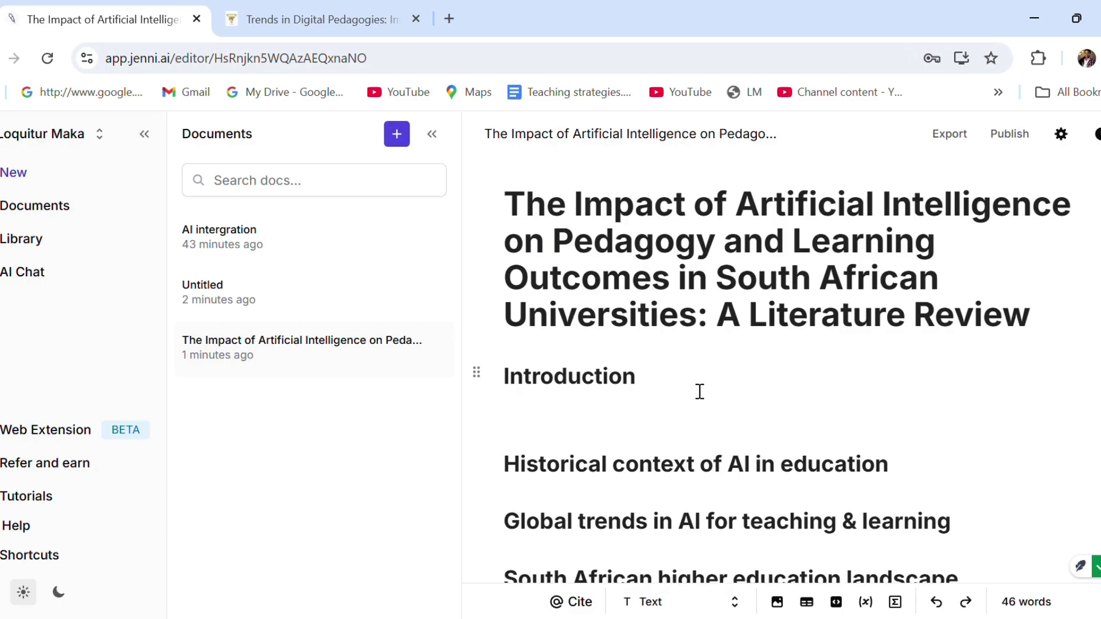
{"action": "type", "text": "Globally,"}
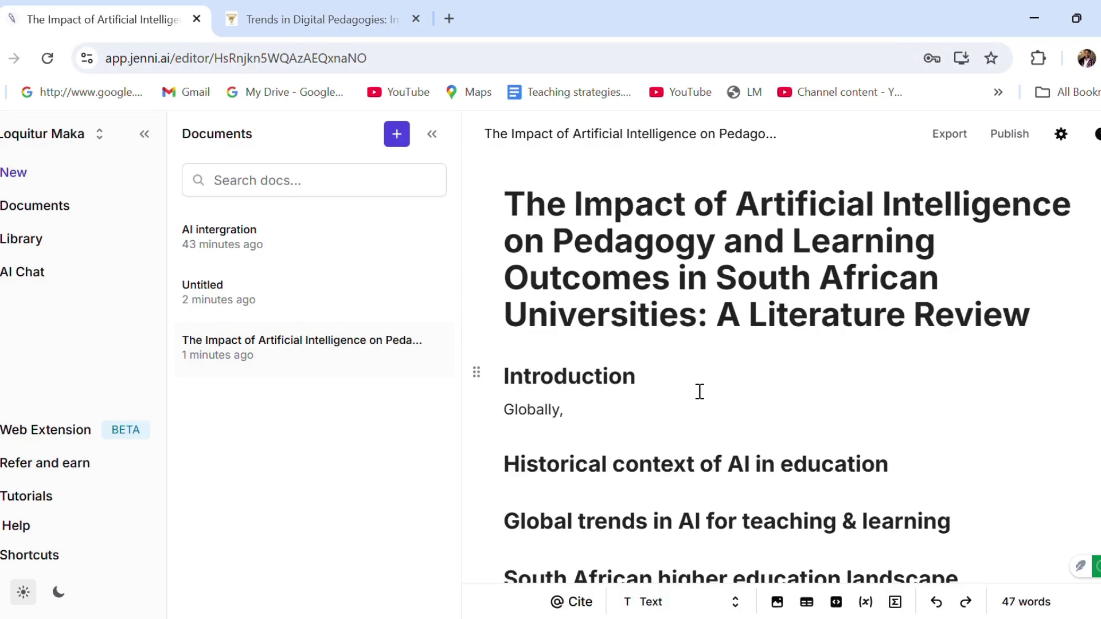
{"action": "type", "text": " the intergra"}
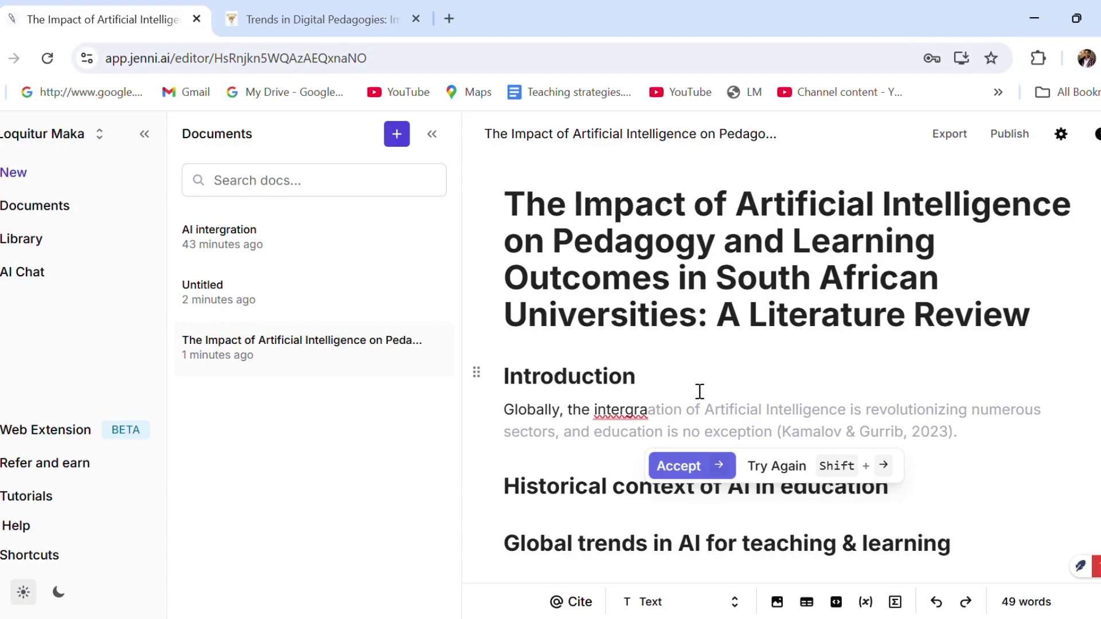
{"action": "left_click", "coordinate": [648, 418]}
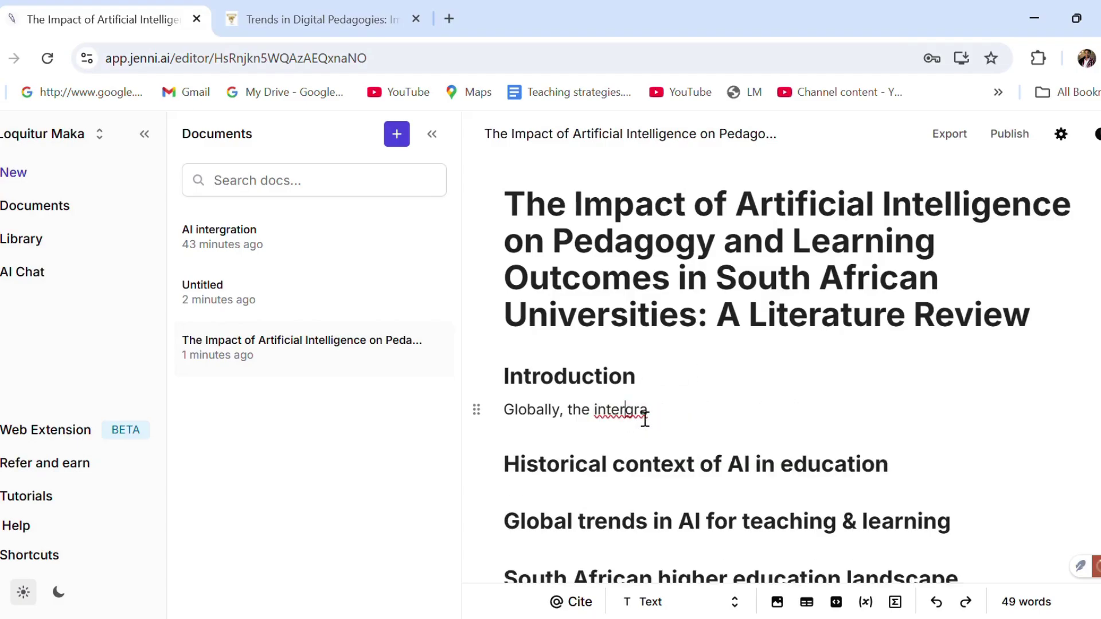
{"action": "key", "text": "BackSpace"}
{"action": "left_click", "coordinate": [701, 419]}
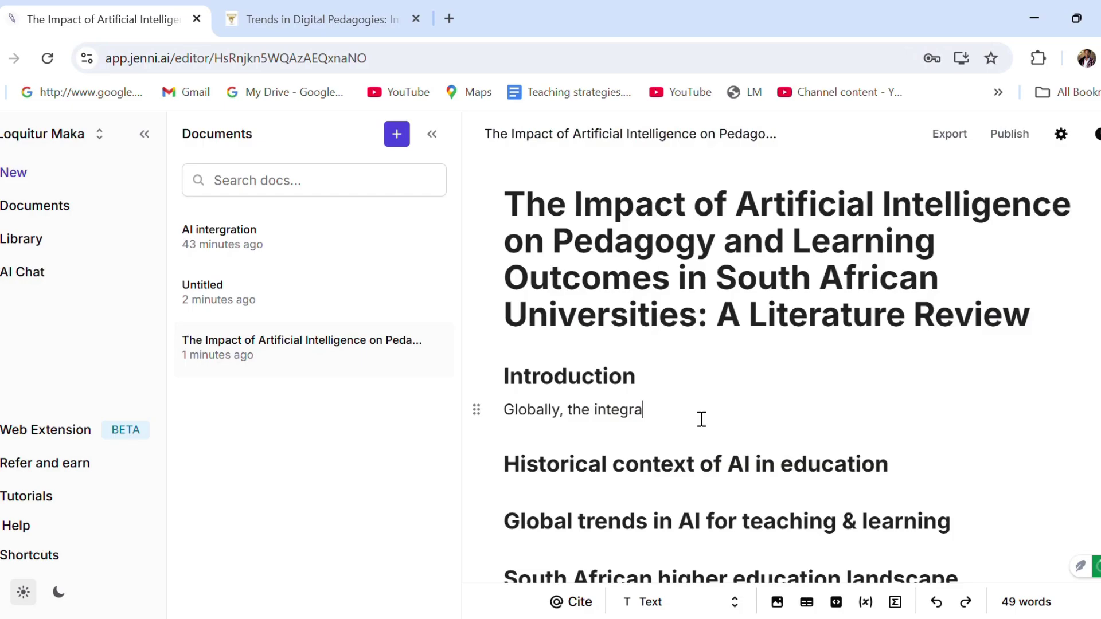
{"action": "type", "text": "tion into"}
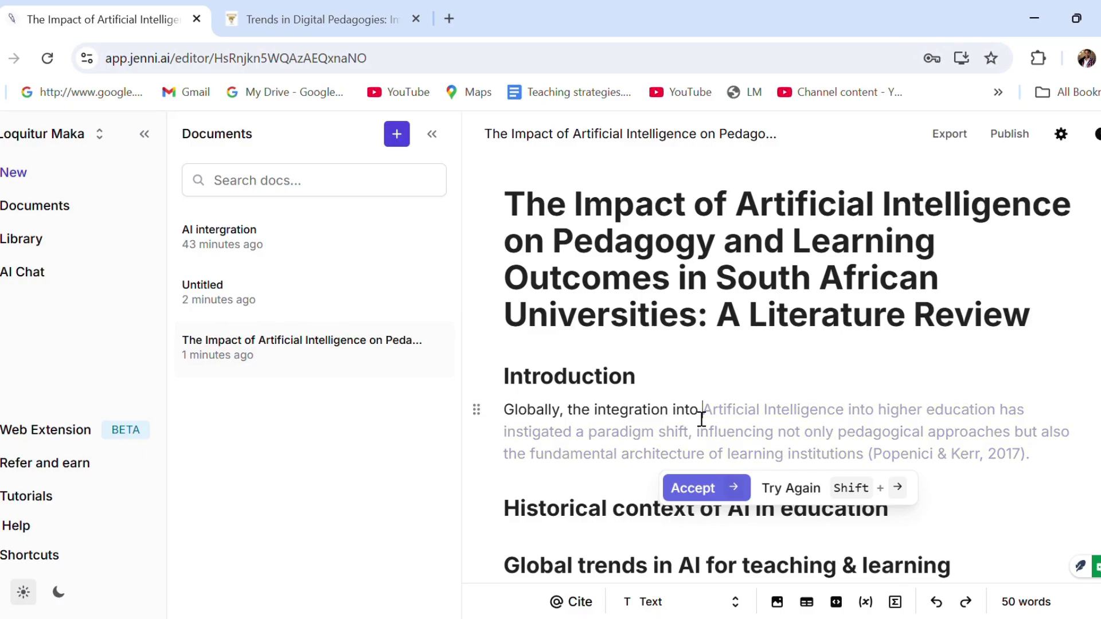
{"action": "key", "text": "BackSpace"}
{"action": "key", "text": "BackSpace"}
{"action": "type", "text": "of "}
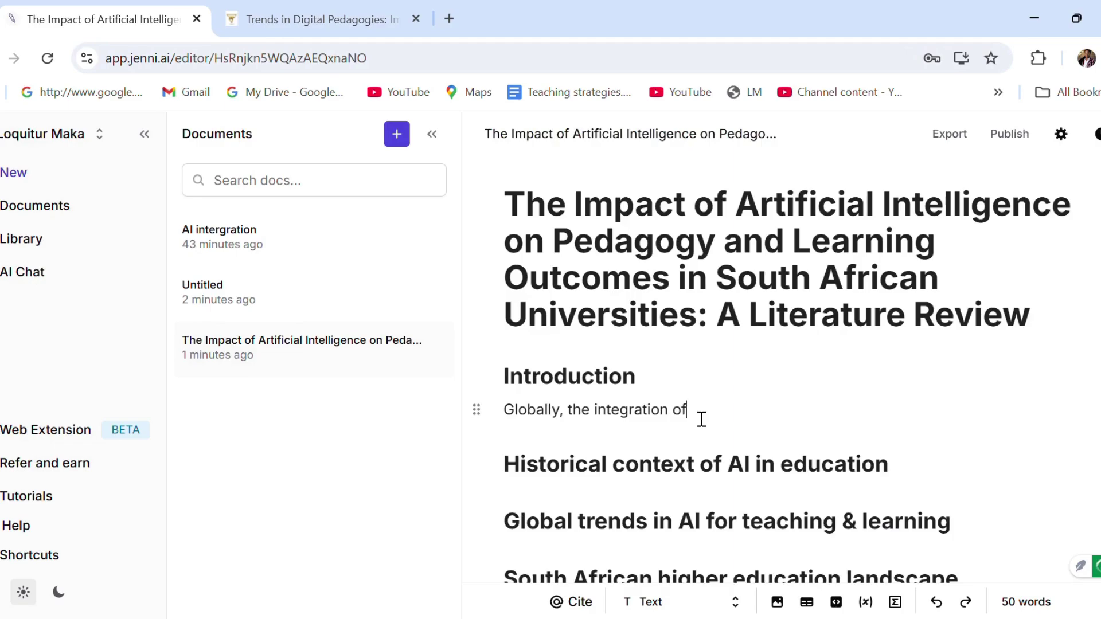
Continue the sentence with "AI into Higher education is reshaping pedagogical practices" and accept the AI-suggested ending plus the suggested sentence on South African universities.
{"action": "type", "text": "AI into Higher educ"}
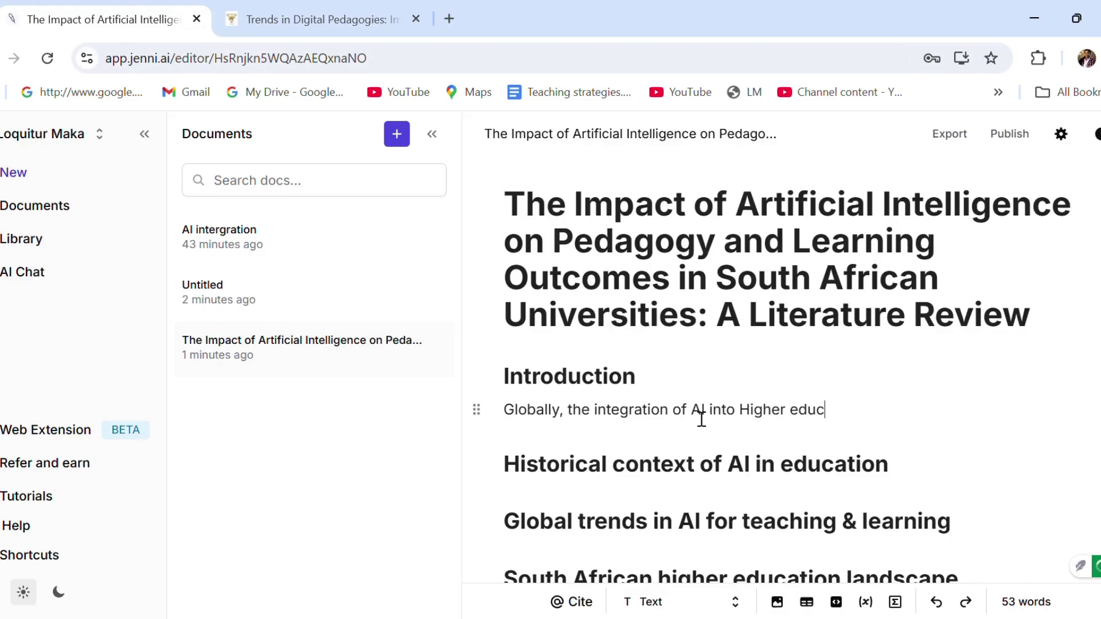
{"action": "type", "text": "ation is reshaping"}
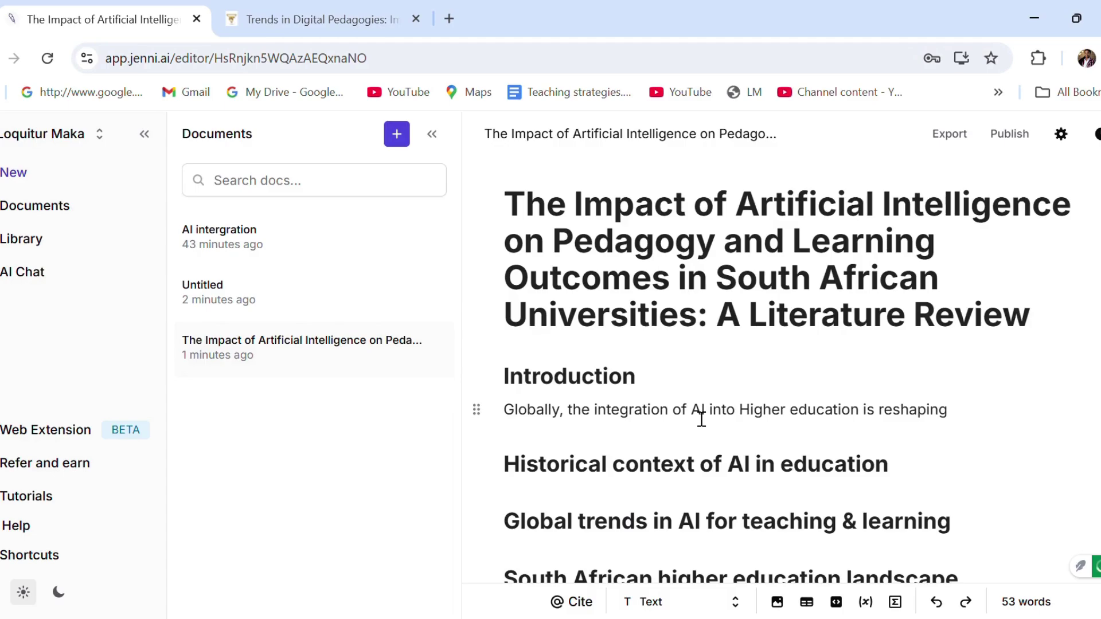
{"action": "type", "text": " pedagogical"}
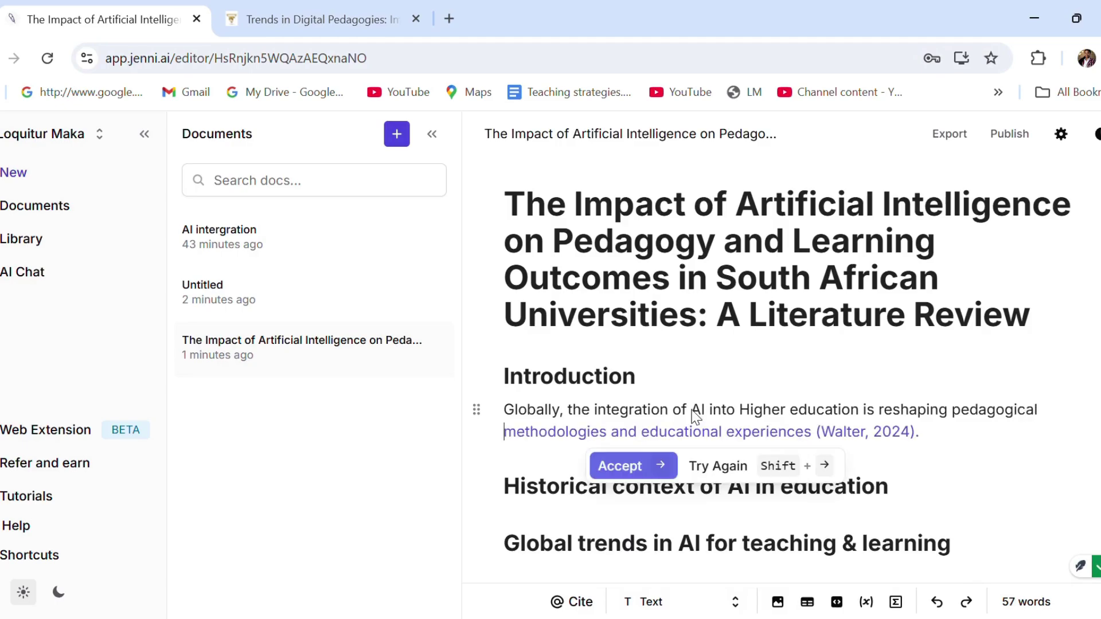
{"action": "type", "text": " practices"}
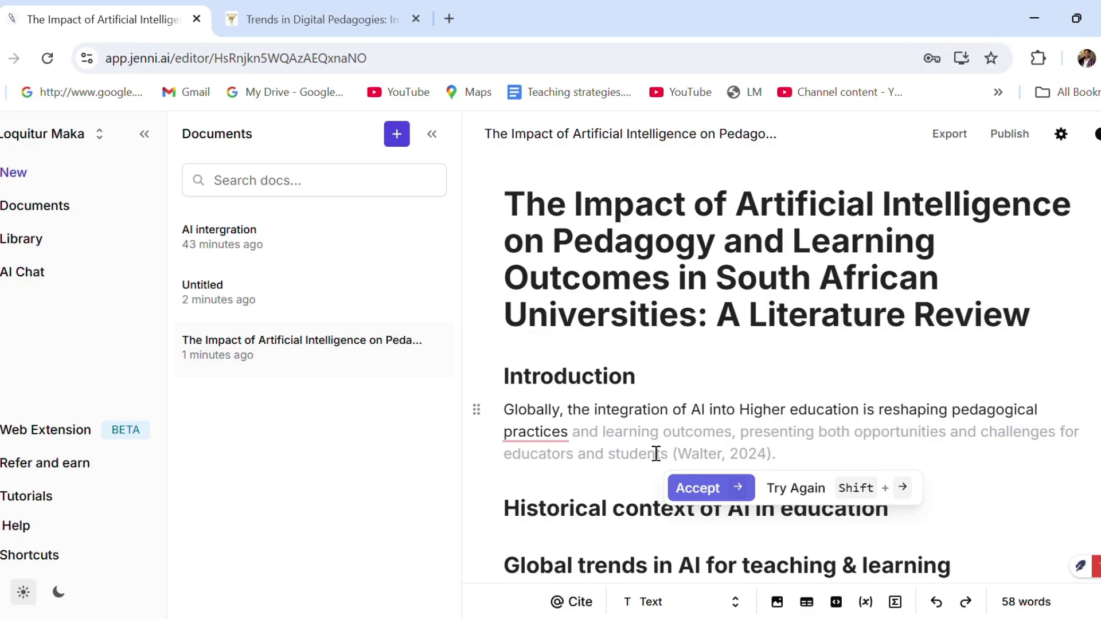
{"action": "key", "text": "Right"}
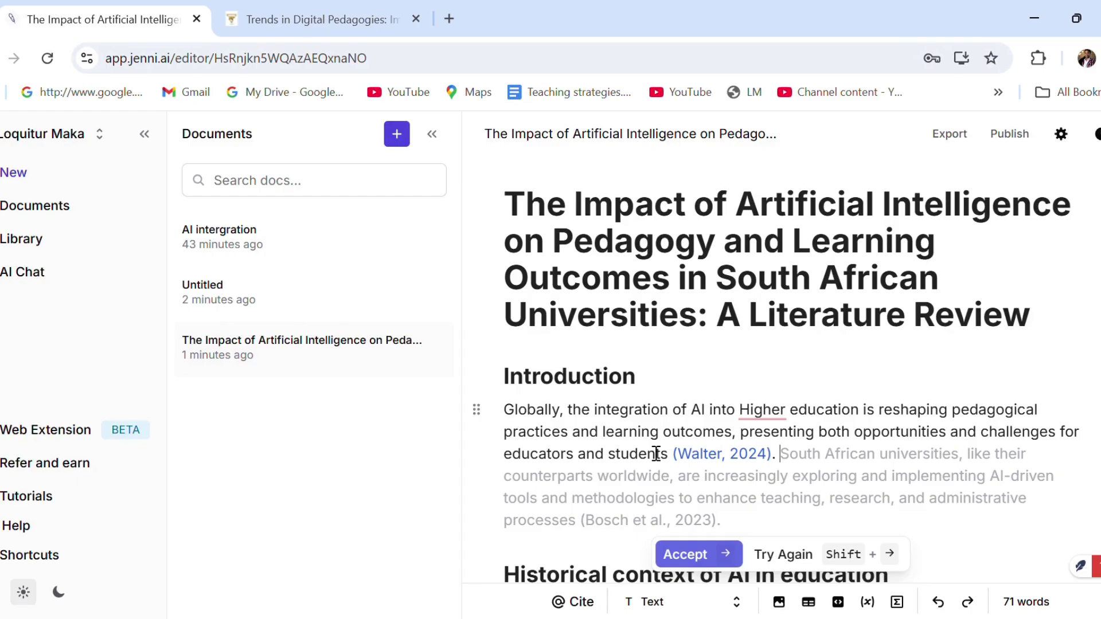
{"action": "key", "text": "Right"}
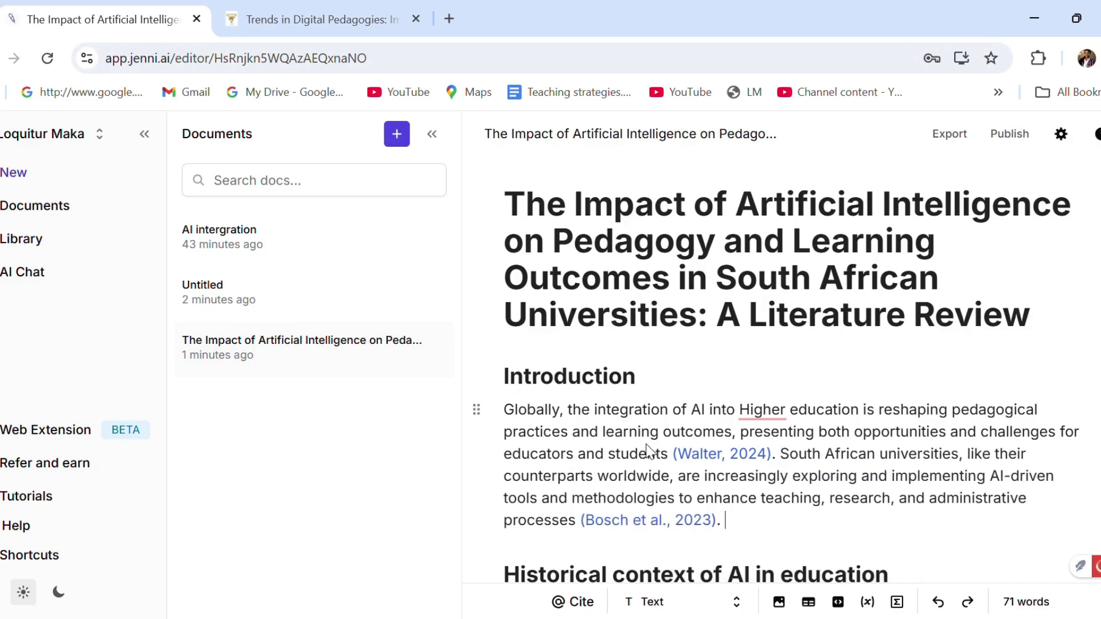
Begin another sentence in the Introduction paragraph reading "In South Africa, the adoption of AI in teaching and learning remains uneven".
{"action": "type", "text": "S"}
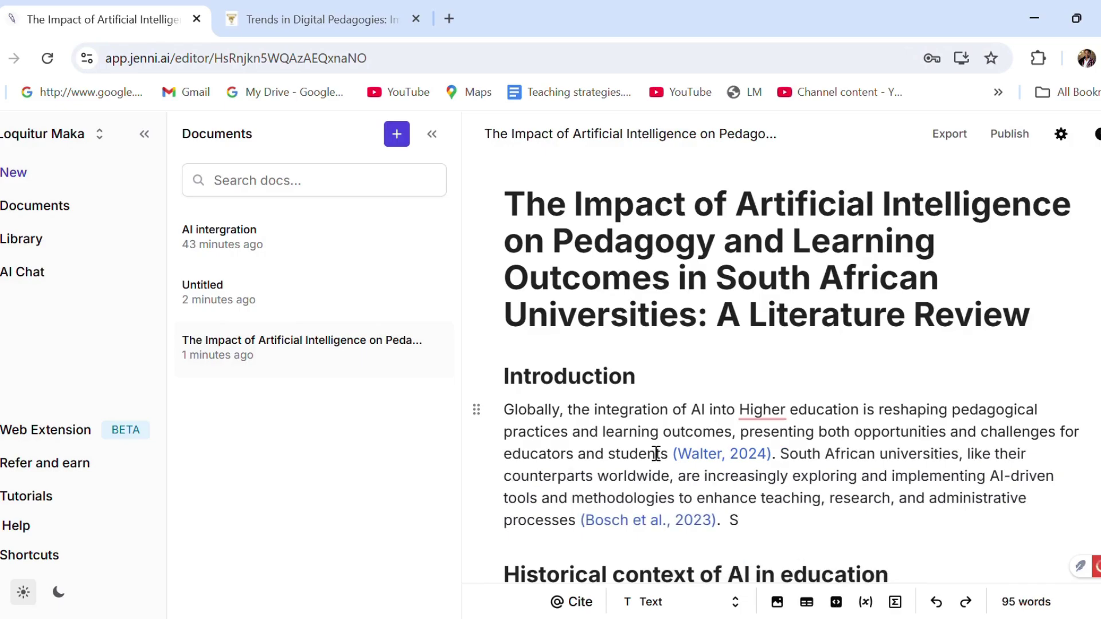
{"action": "key", "text": "BackSpace"}
{"action": "type", "text": "In South"}
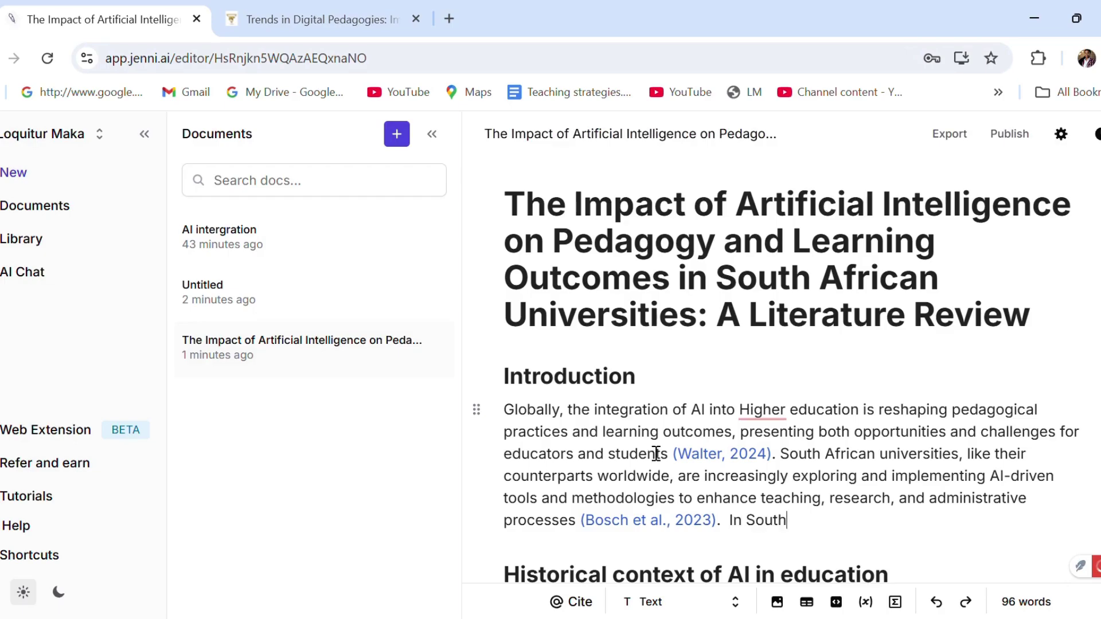
{"action": "type", "text": " Africa, the adp"}
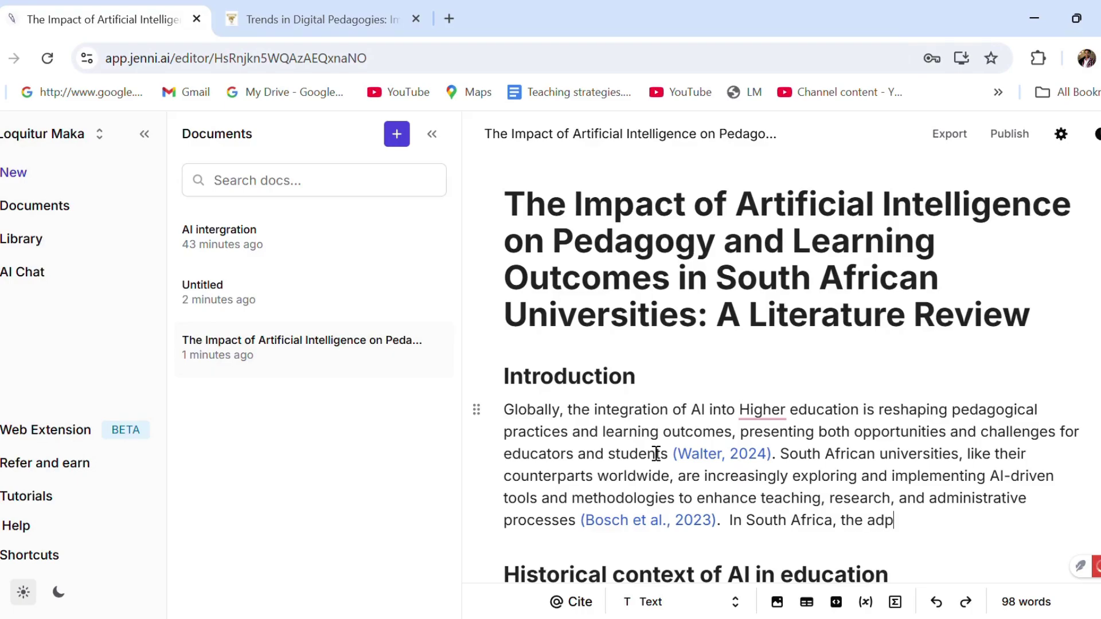
{"action": "key", "text": "BackSpace"}
{"action": "type", "text": "option of "}
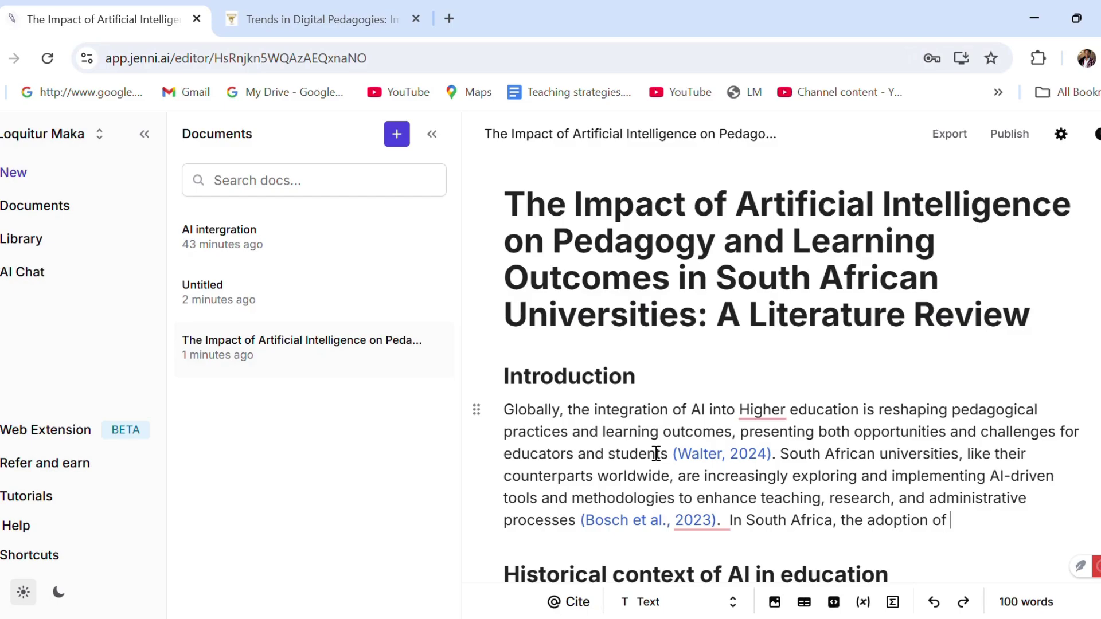
{"action": "type", "text": "AI in teachin"}
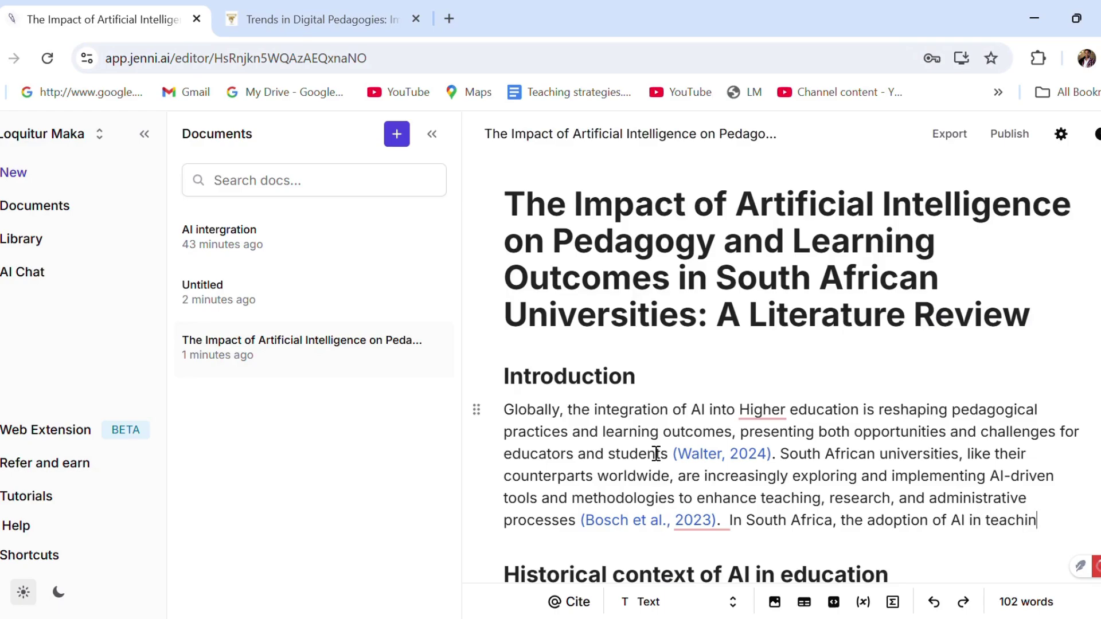
{"action": "type", "text": "g and lear"}
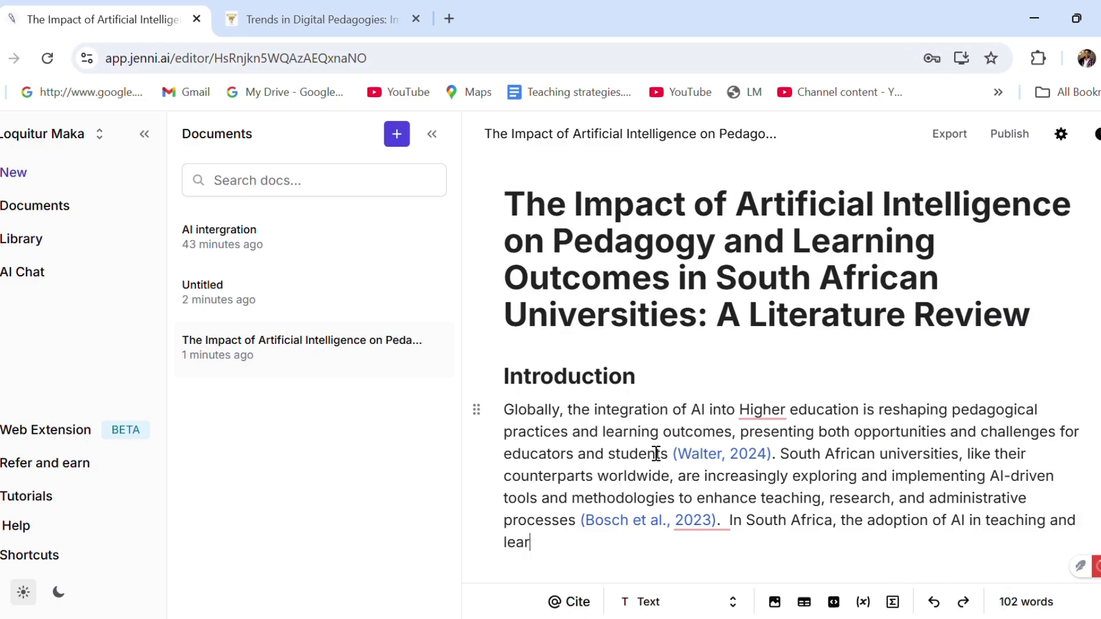
{"action": "type", "text": "ning remai"}
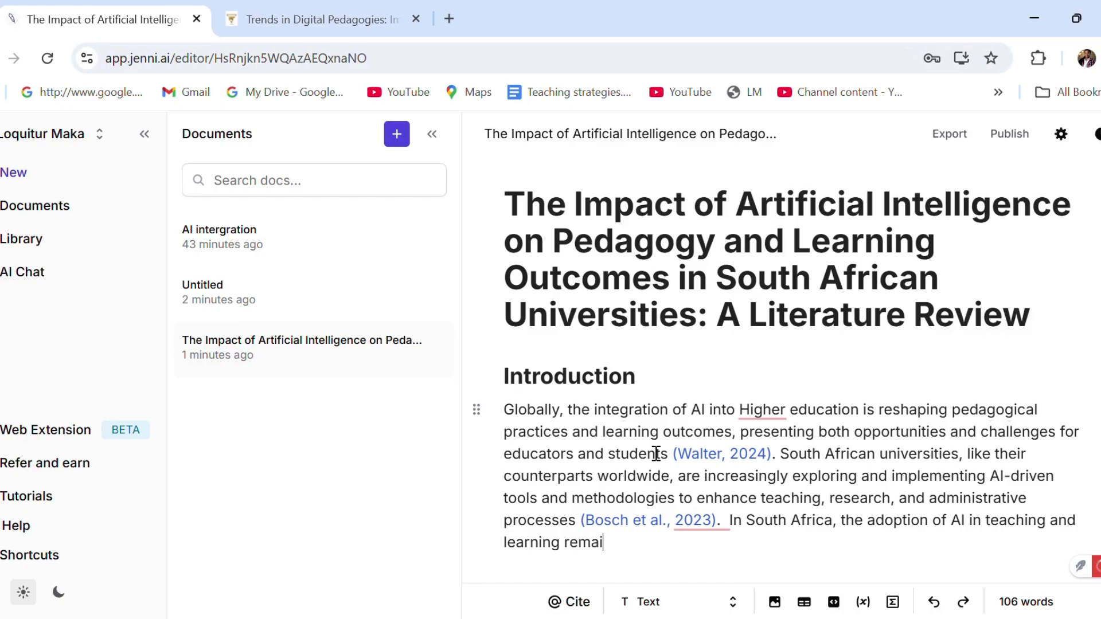
{"action": "type", "text": "ns uneven"}
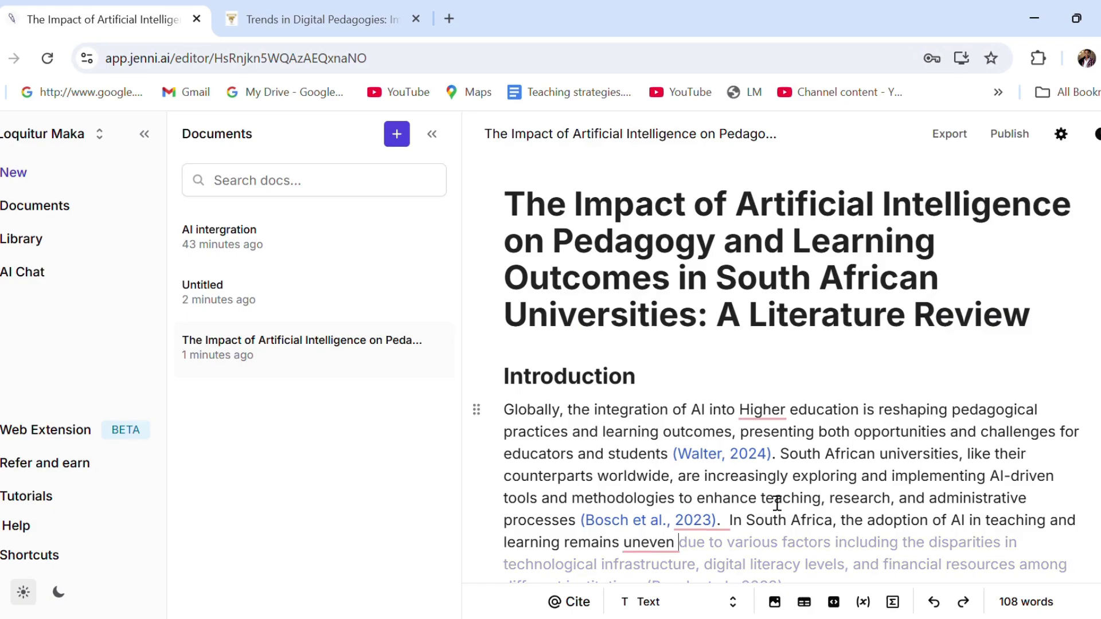
Accept the AI-suggested ending about the factors behind uneven adoption and the suggested follow-up sentence on AI's potential benefits.
{"action": "scroll", "coordinate": [807, 530], "scroll_direction": "down", "scroll_amount": 2}
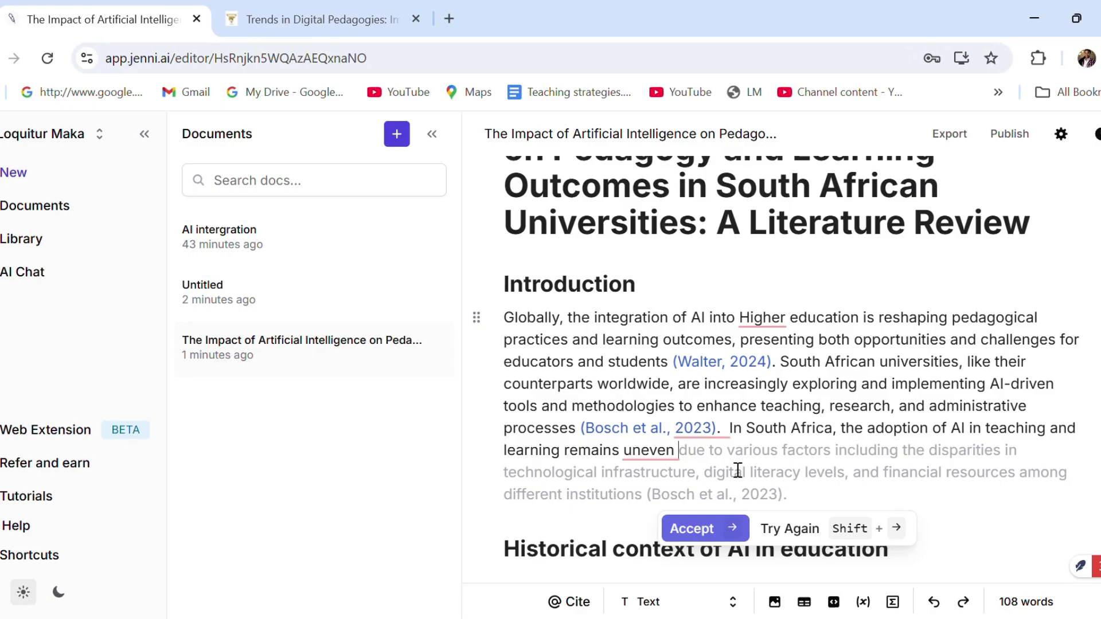
{"action": "key", "text": "Right"}
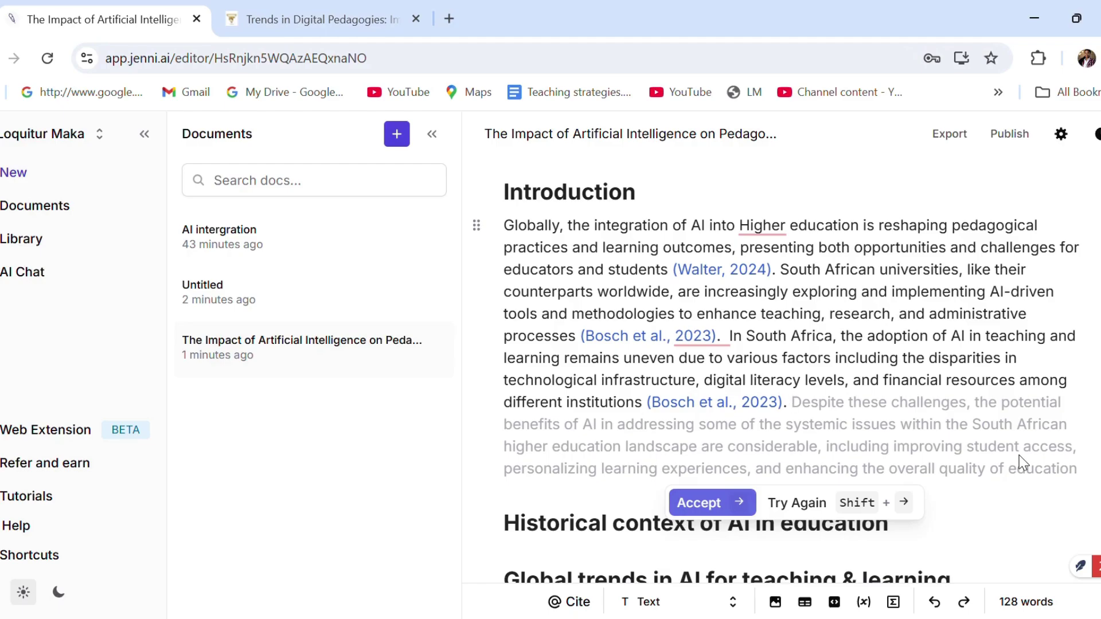
{"action": "key", "text": "Right"}
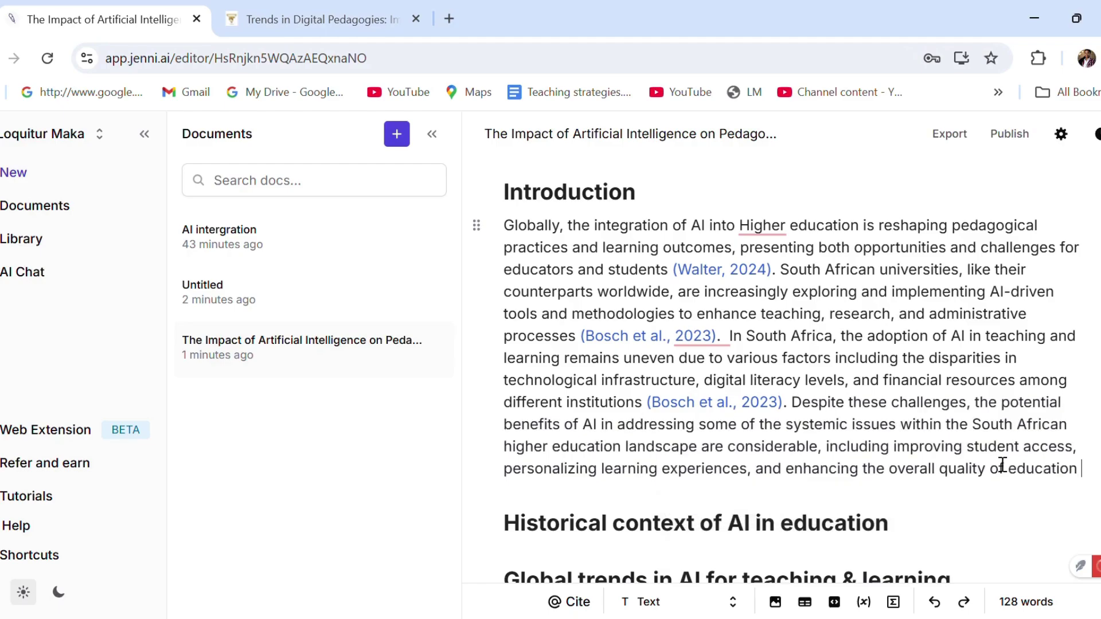
Add a paragraph under "Historical context of AI in education" from the AI-suggested sentence on technology integration and remove its leading space.
{"action": "scroll", "coordinate": [1029, 484], "scroll_direction": "down", "scroll_amount": 2}
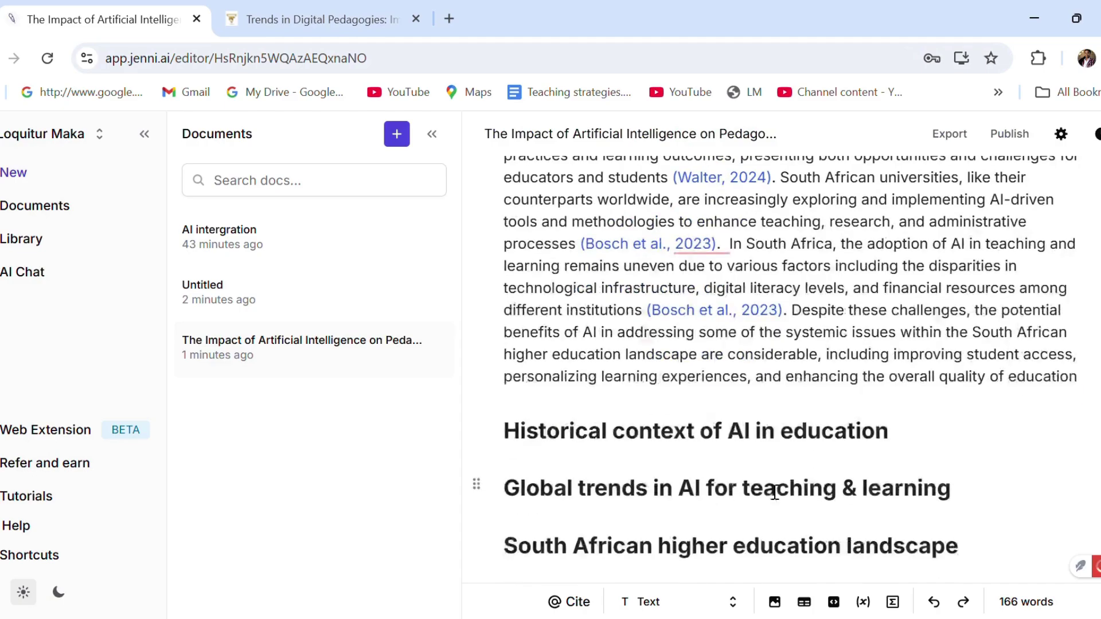
{"action": "left_click", "coordinate": [601, 467]}
{"action": "left_click", "coordinate": [959, 437]}
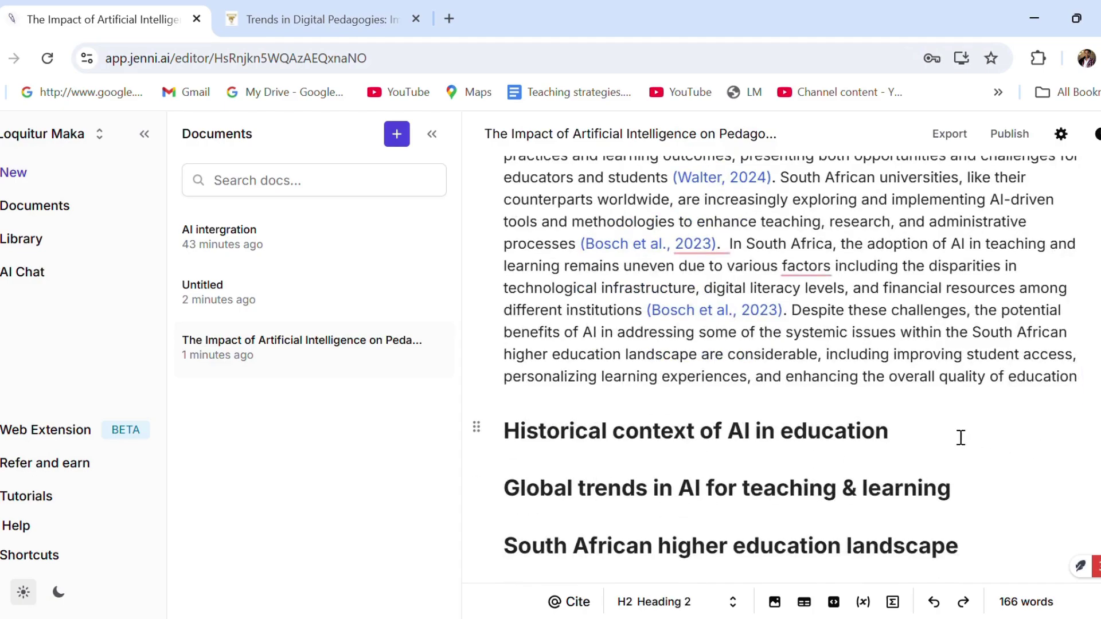
{"action": "key", "text": "Return"}
{"action": "scroll", "coordinate": [653, 459], "scroll_direction": "up", "scroll_amount": 4}
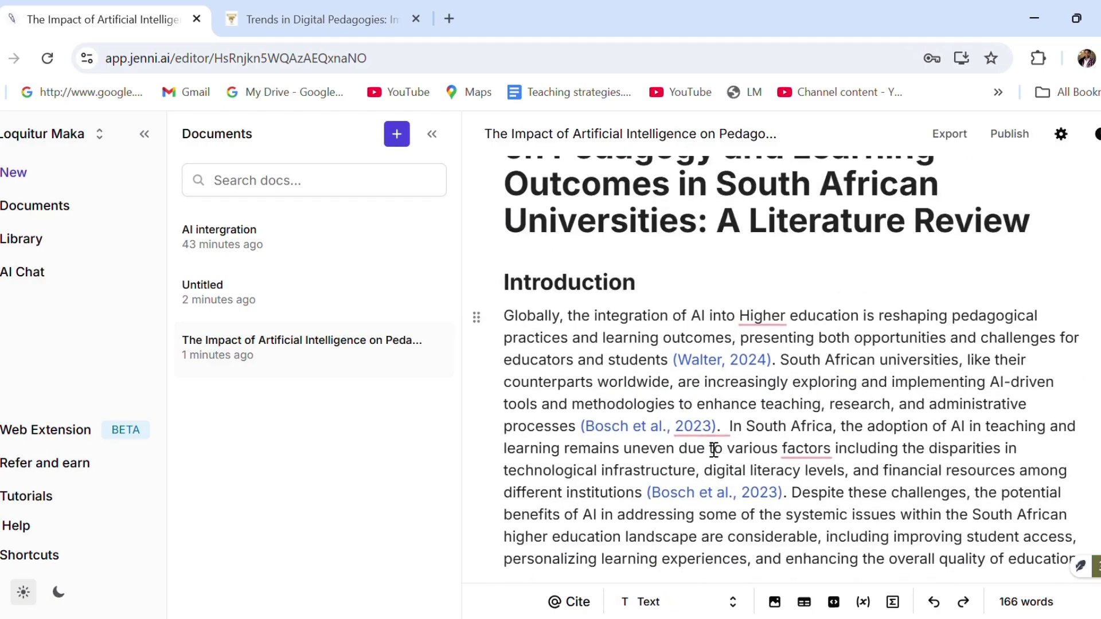
{"action": "scroll", "coordinate": [690, 476], "scroll_direction": "down", "scroll_amount": 2}
{"action": "scroll", "coordinate": [690, 477], "scroll_direction": "down", "scroll_amount": 4}
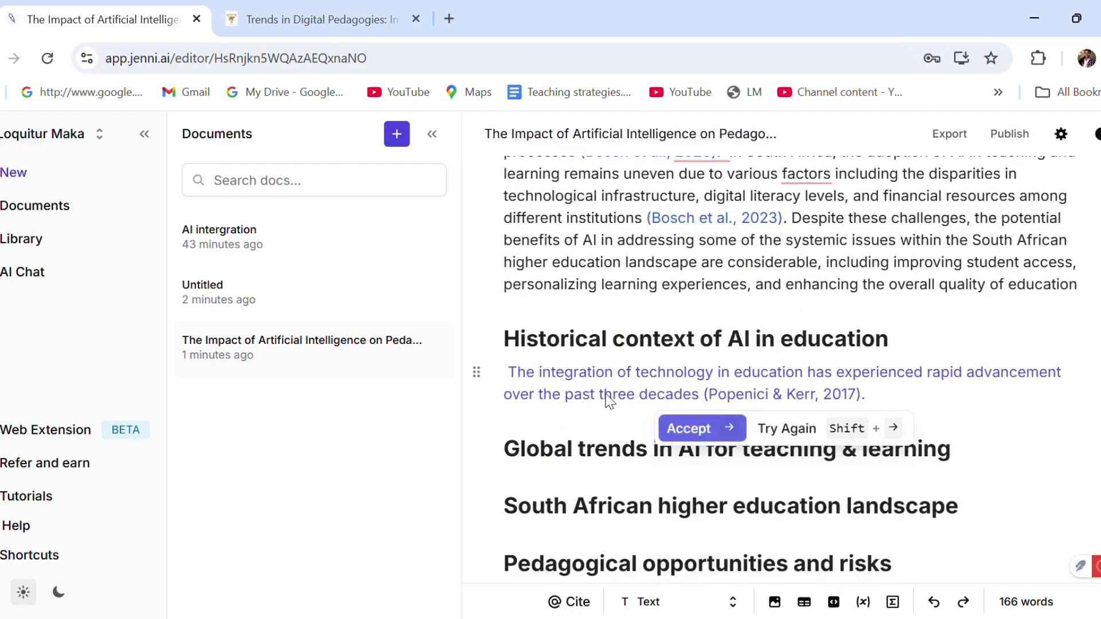
{"action": "key", "text": "Right"}
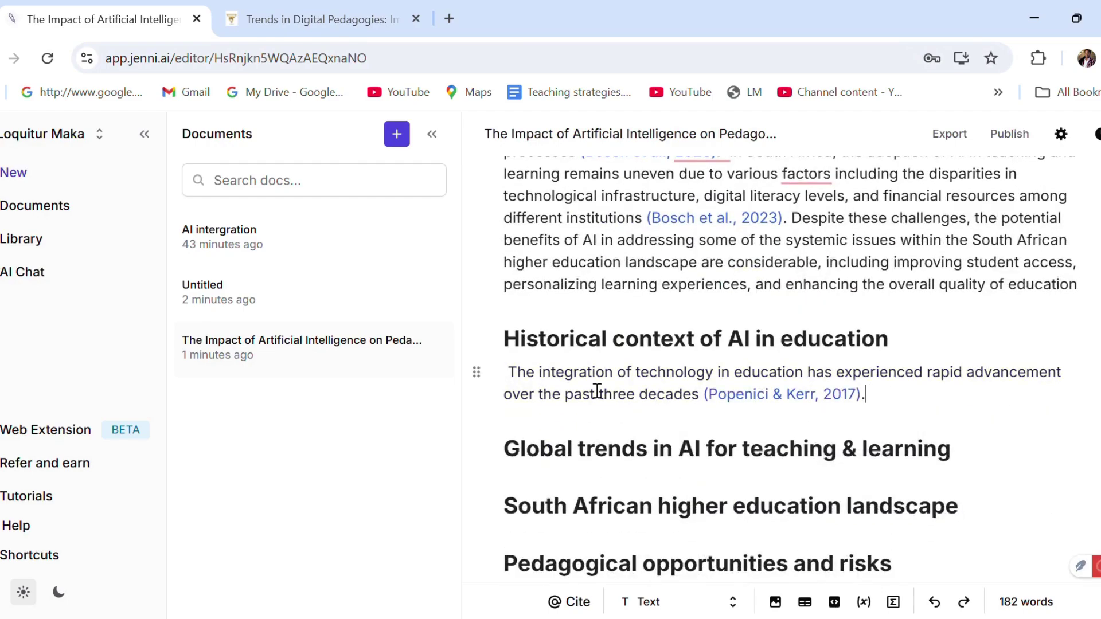
{"action": "left_click", "coordinate": [513, 378]}
Inspect the source details of the citation under "Historical context of AI in education" and review the entries in the References list.
{"action": "mouse_move", "coordinate": [850, 407]}
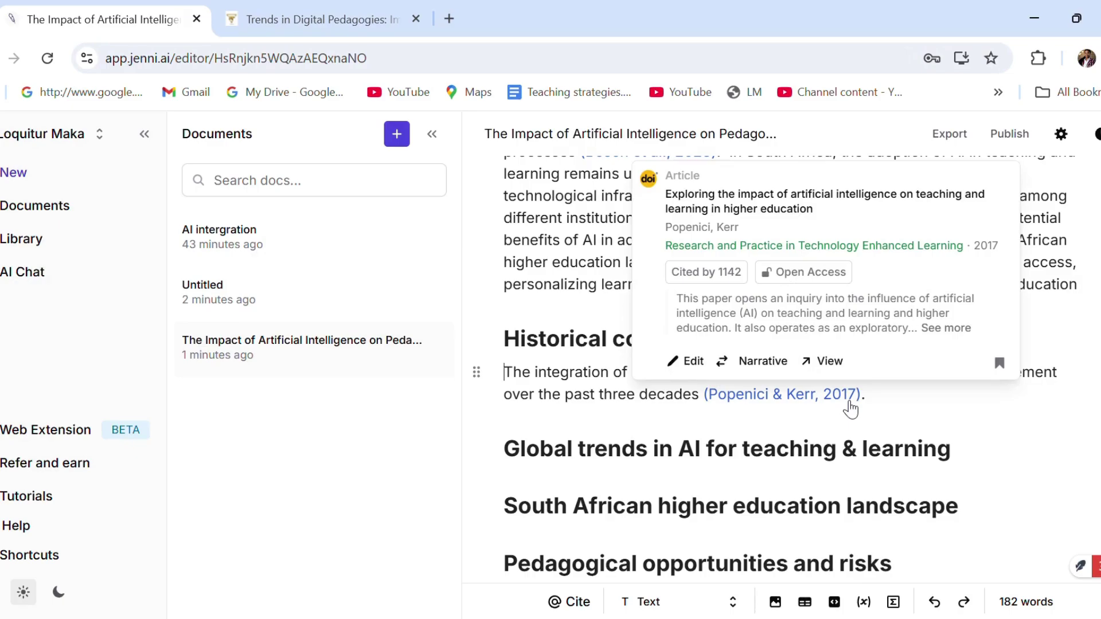
{"action": "left_click", "coordinate": [749, 398]}
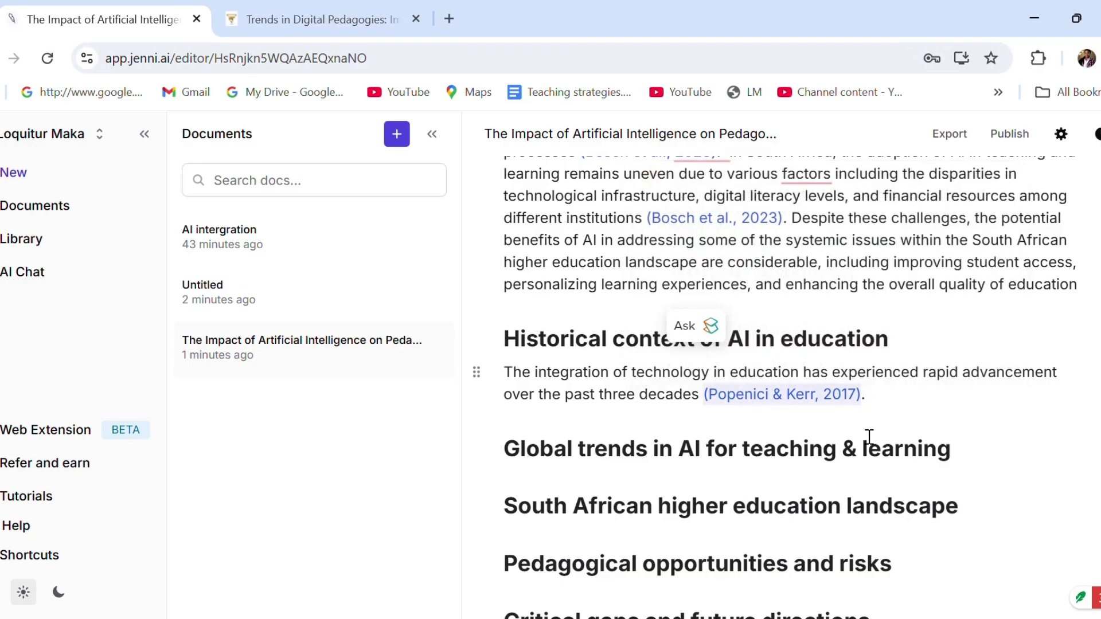
{"action": "scroll", "coordinate": [830, 450], "scroll_direction": "down", "scroll_amount": 5}
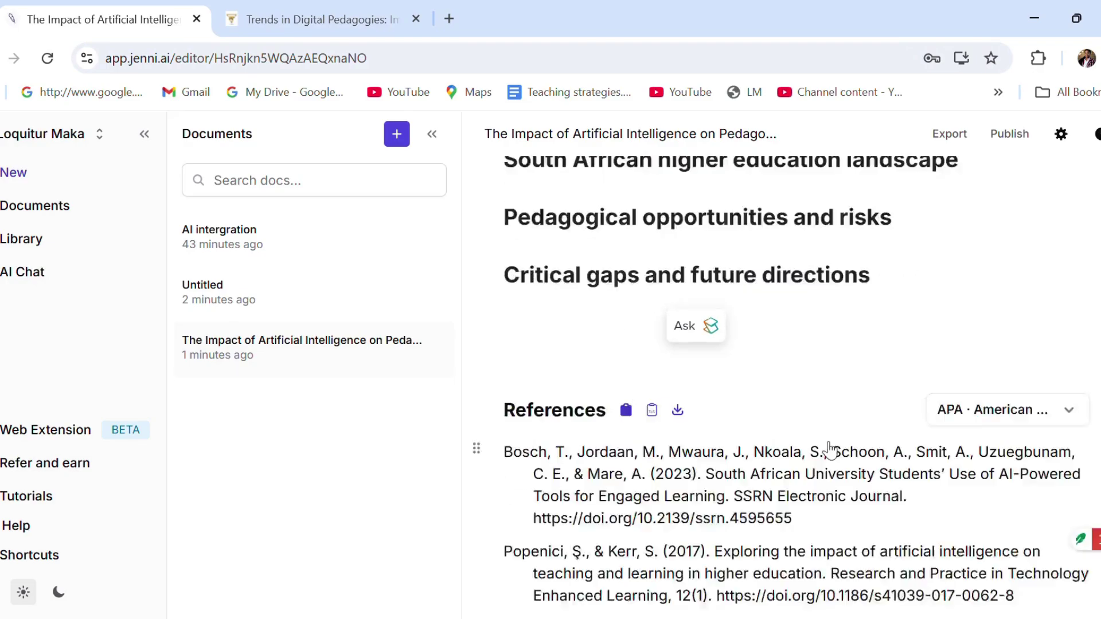
{"action": "scroll", "coordinate": [856, 485], "scroll_direction": "down", "scroll_amount": 5}
{"action": "scroll", "coordinate": [881, 489], "scroll_direction": "up", "scroll_amount": 3}
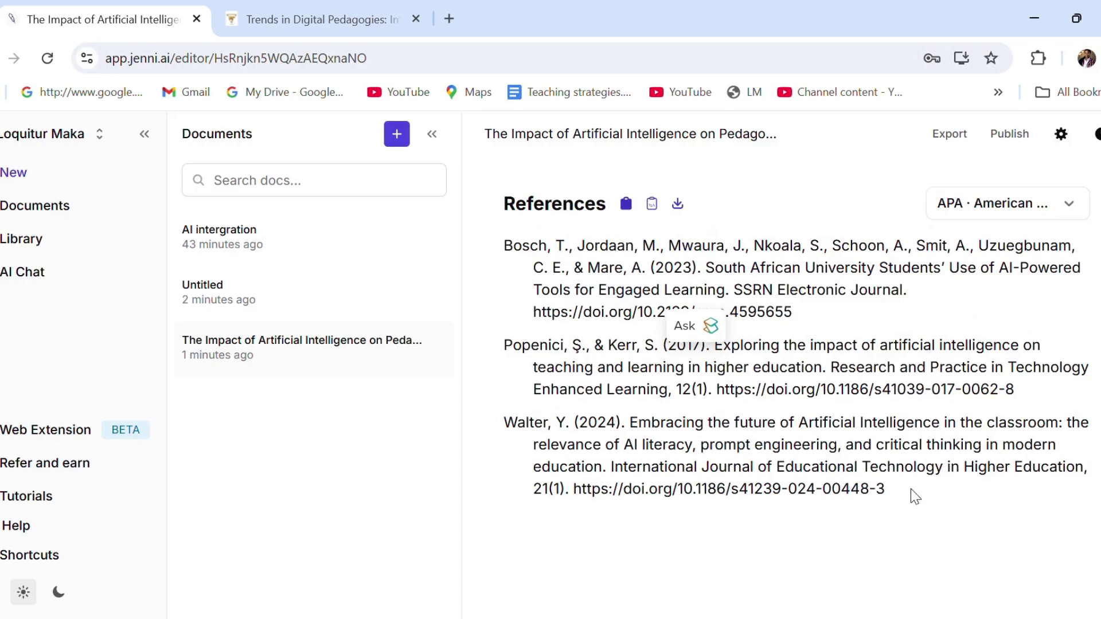
{"action": "scroll", "coordinate": [914, 513], "scroll_direction": "up", "scroll_amount": 6}
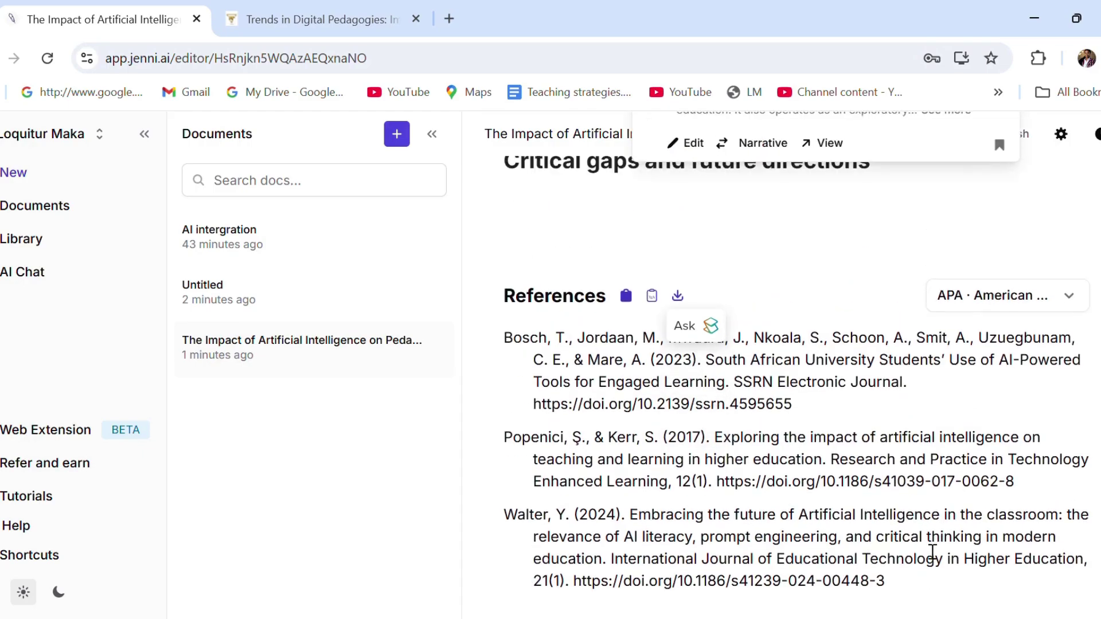
Check the References entries against the in-text citation under "Historical context of AI in education" and view the available citation styles.
{"action": "scroll", "coordinate": [827, 551], "scroll_direction": "down", "scroll_amount": 5}
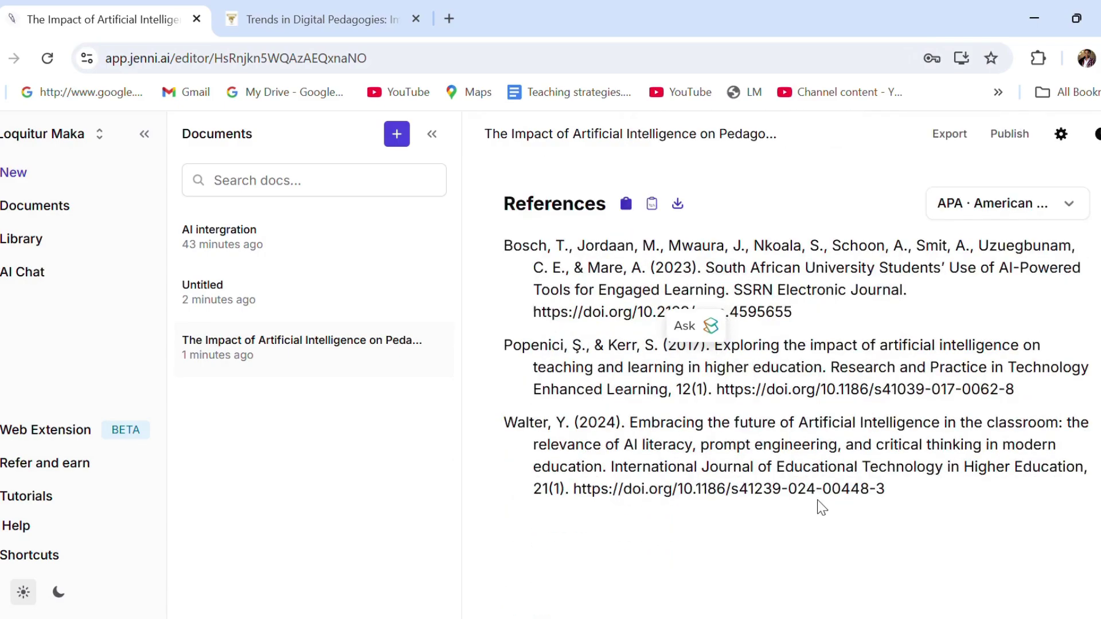
{"action": "scroll", "coordinate": [929, 516], "scroll_direction": "up", "scroll_amount": 6}
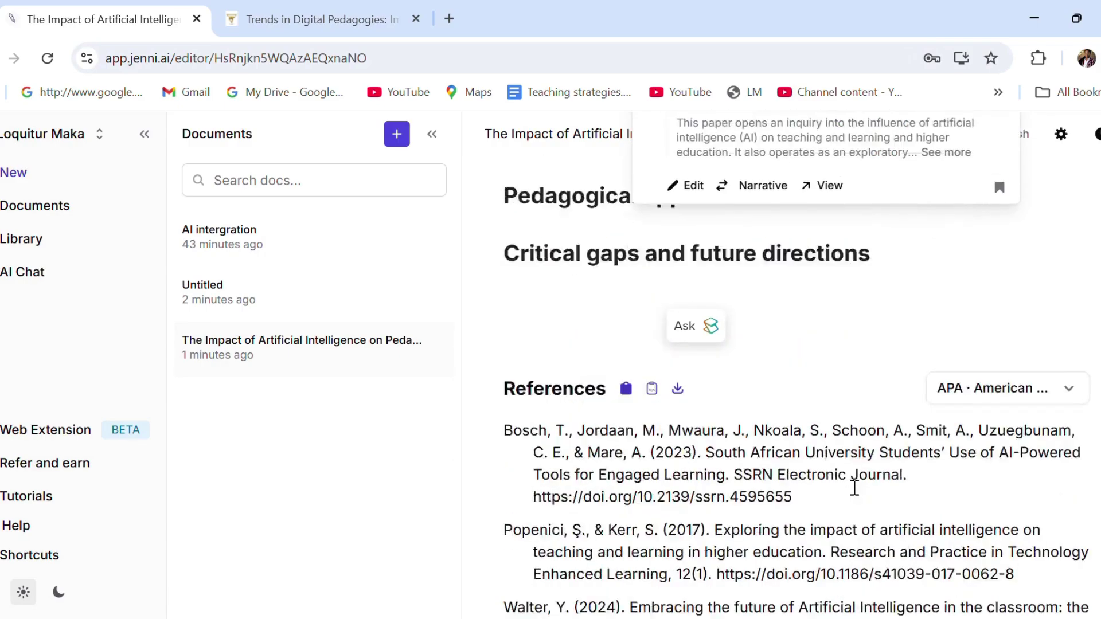
{"action": "scroll", "coordinate": [968, 532], "scroll_direction": "up", "scroll_amount": 3}
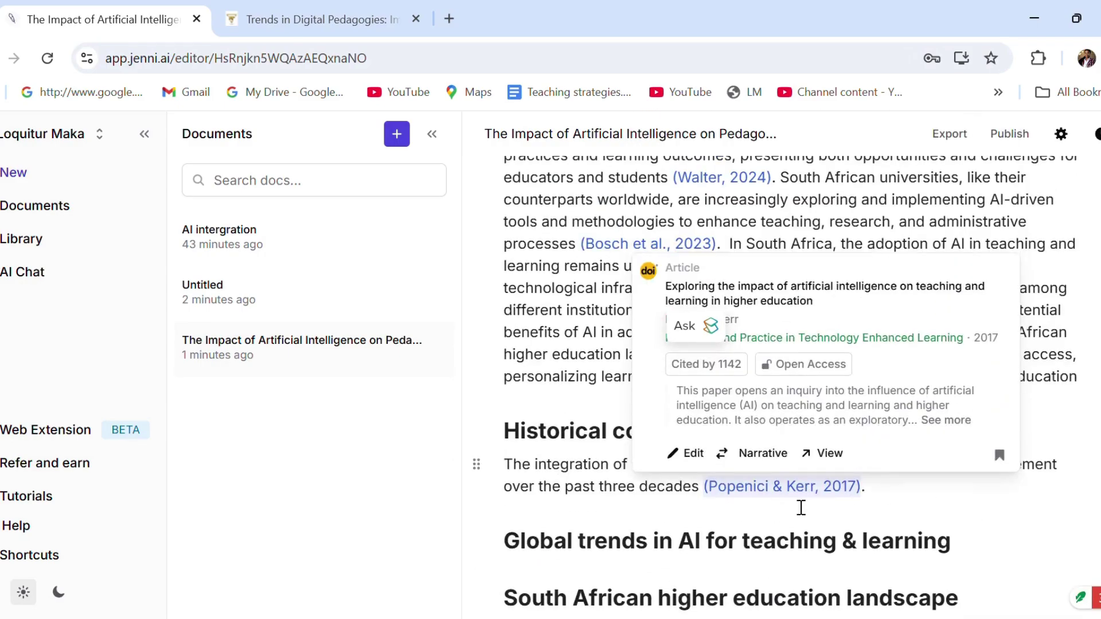
{"action": "scroll", "coordinate": [929, 567], "scroll_direction": "down", "scroll_amount": 1}
{"action": "scroll", "coordinate": [930, 568], "scroll_direction": "down", "scroll_amount": 5}
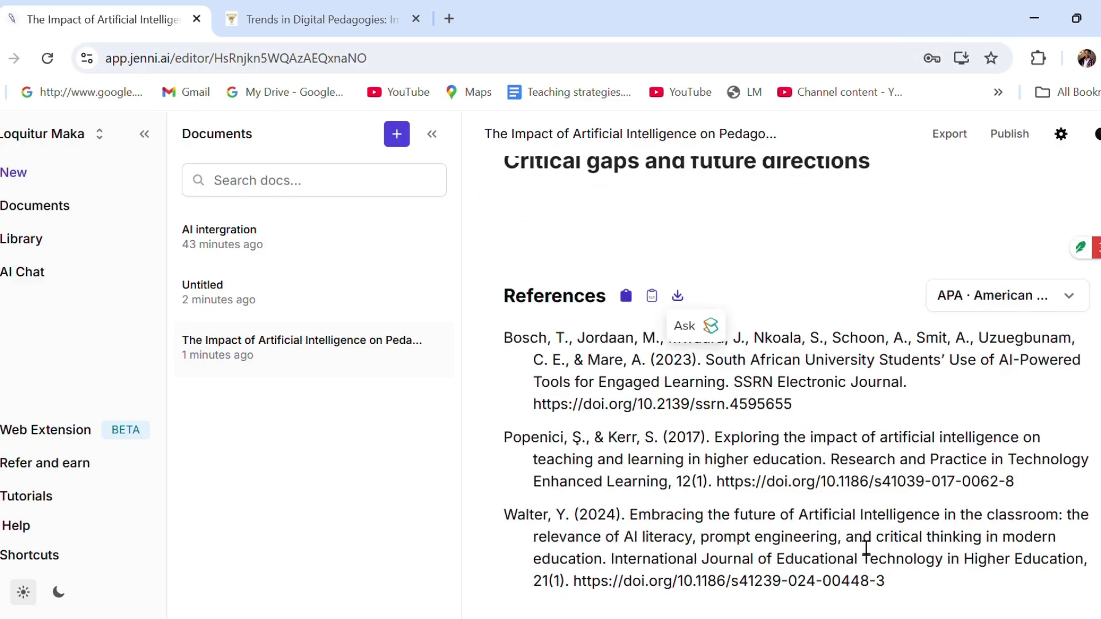
{"action": "scroll", "coordinate": [865, 550], "scroll_direction": "down", "scroll_amount": 1}
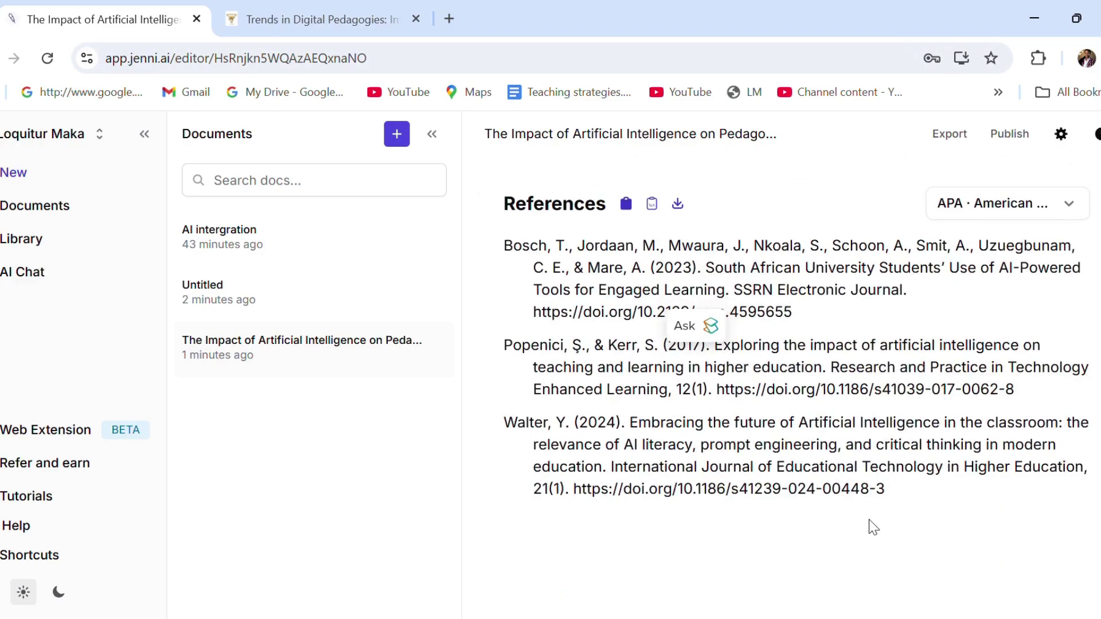
{"action": "left_click", "coordinate": [1035, 207]}
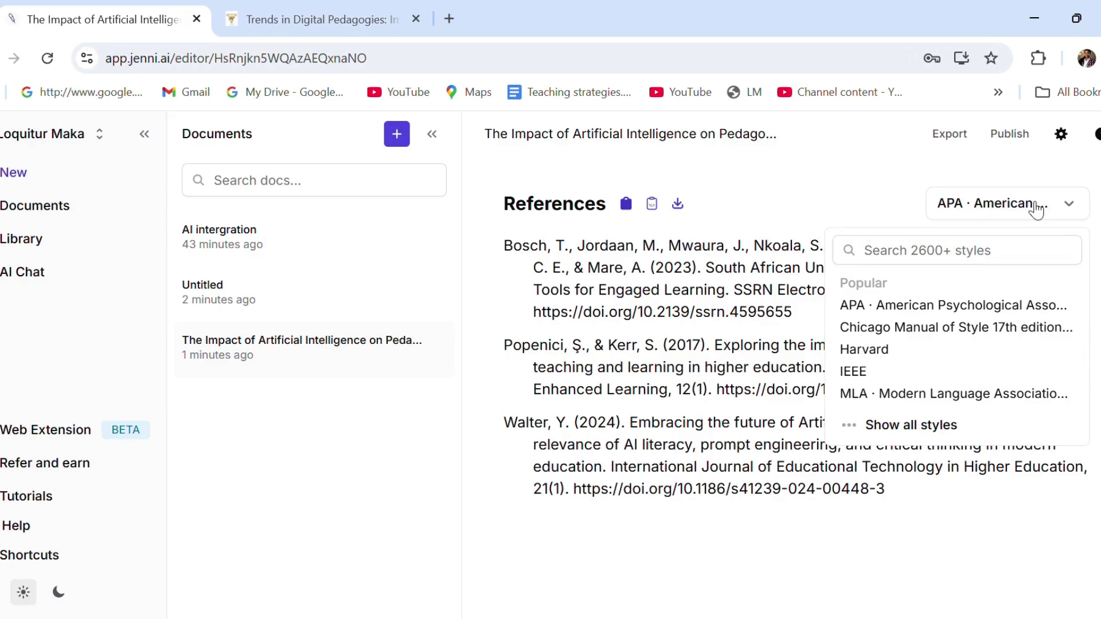
{"action": "left_click", "coordinate": [800, 186]}
Extend the "Historical context of AI in education" paragraph with the AI-suggested sentences on 1990s computer literacy programs and the emergence of AI.
{"action": "scroll", "coordinate": [847, 285], "scroll_direction": "up", "scroll_amount": 8}
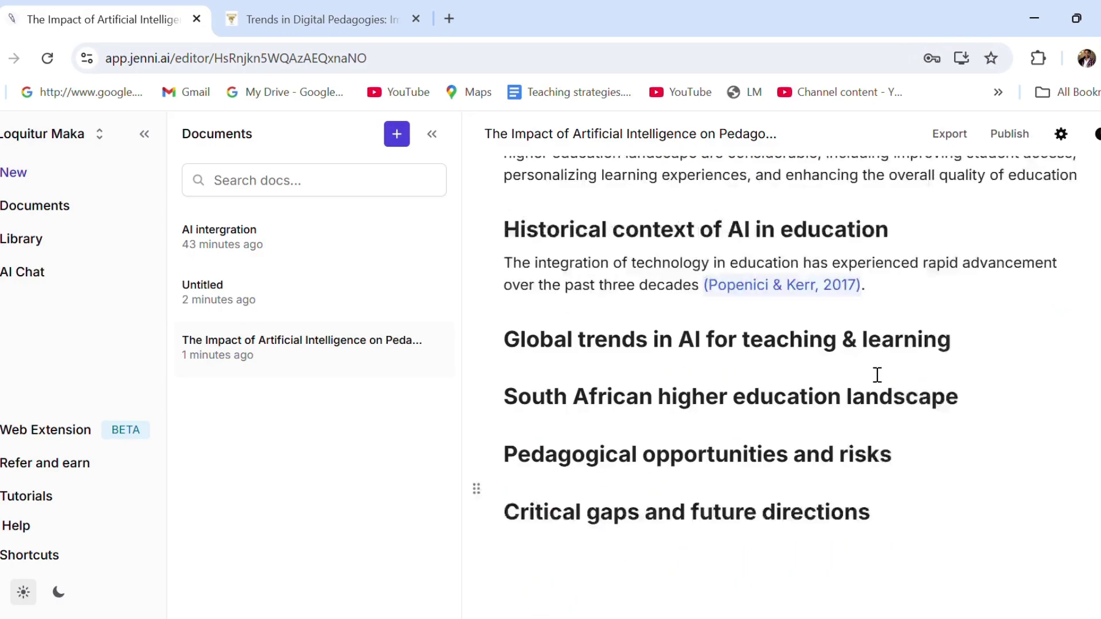
{"action": "mouse_move", "coordinate": [857, 305]}
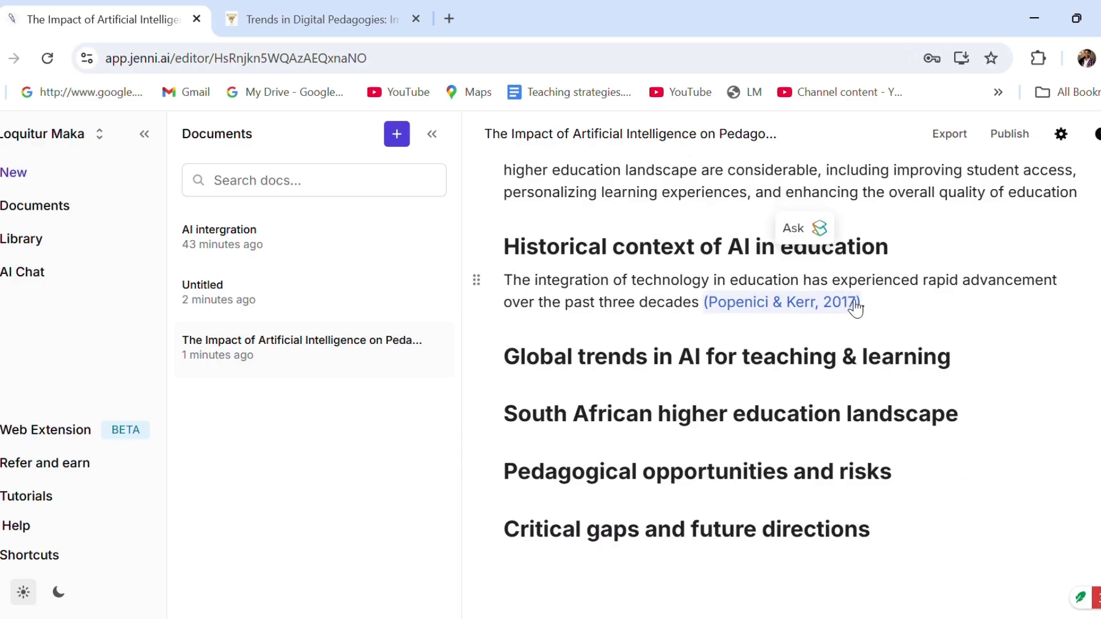
{"action": "left_click", "coordinate": [897, 306]}
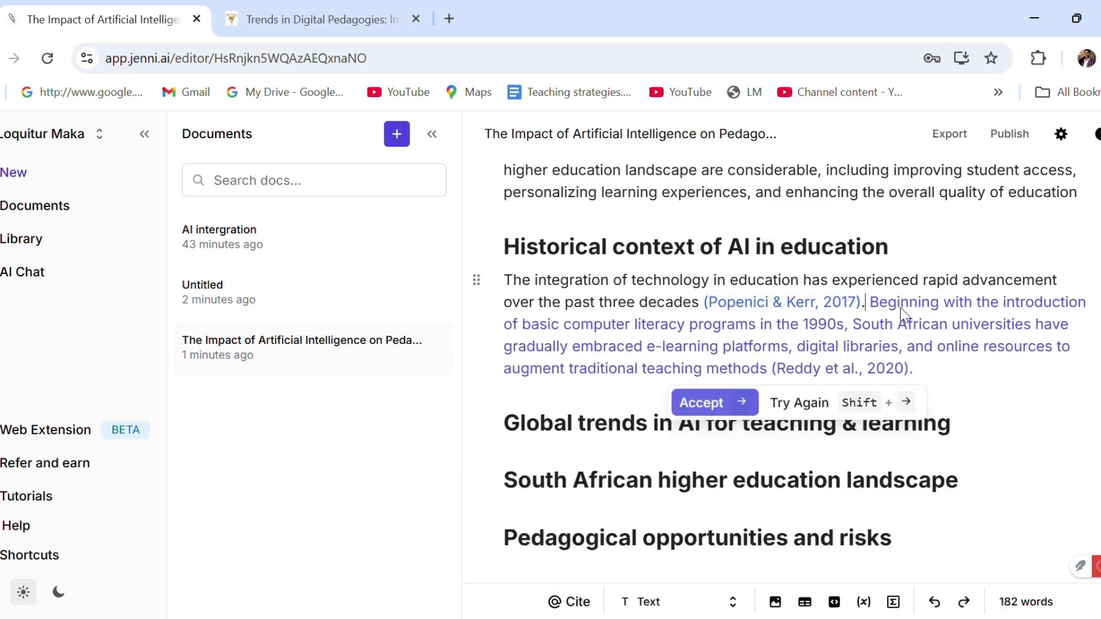
{"action": "left_click", "coordinate": [739, 404]}
{"action": "scroll", "coordinate": [625, 370], "scroll_direction": "down", "scroll_amount": 2}
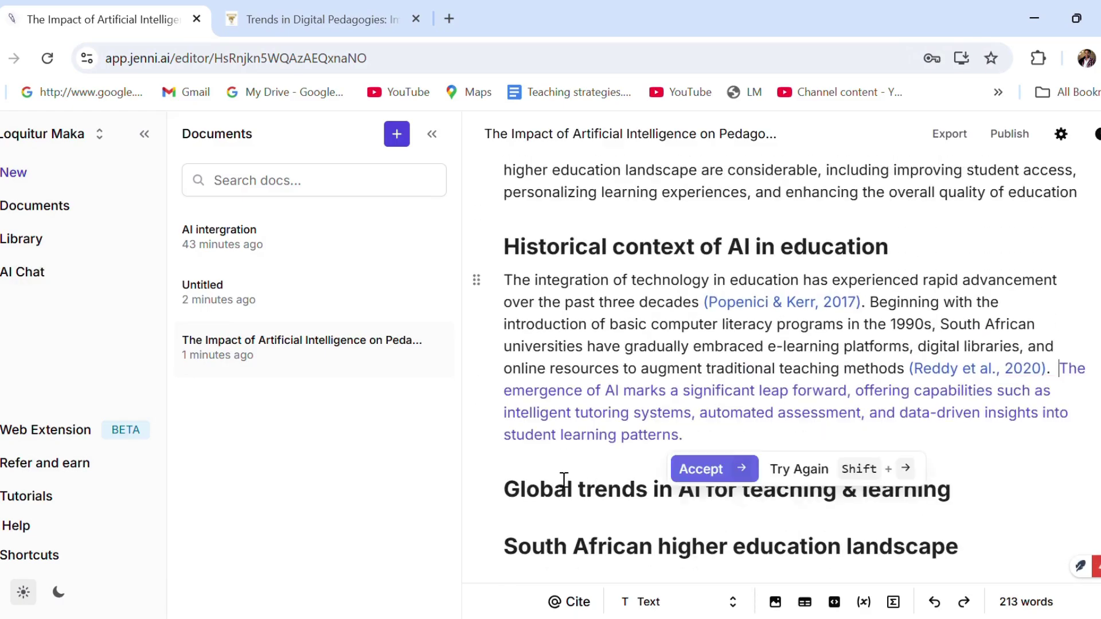
{"action": "left_click", "coordinate": [732, 470]}
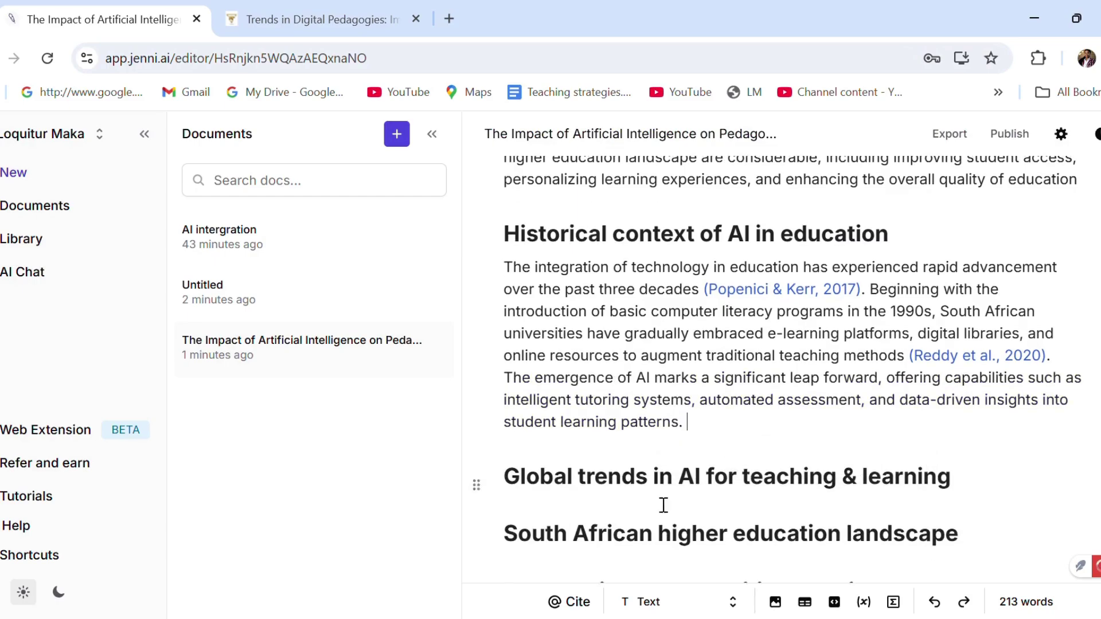
Add a paragraph under "Global trends in AI for teaching & learning" from the AI-suggested sentence on AI deployment in higher education.
{"action": "scroll", "coordinate": [664, 504], "scroll_direction": "down", "scroll_amount": 1}
{"action": "left_click", "coordinate": [551, 440]}
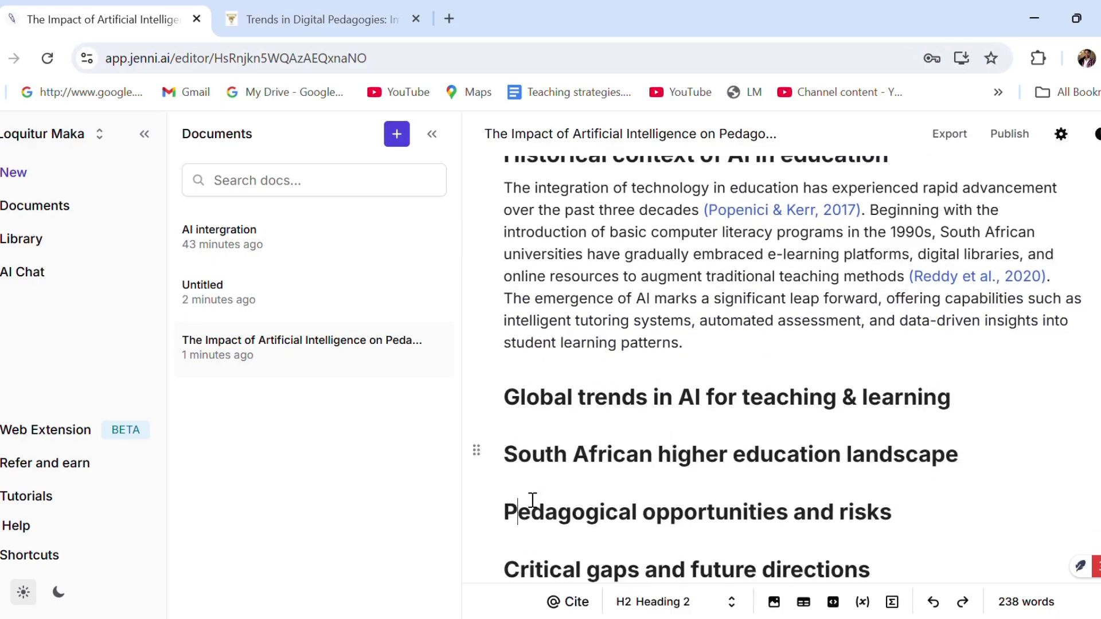
{"action": "left_click", "coordinate": [1029, 408]}
{"action": "key", "text": "Return"}
{"action": "left_click", "coordinate": [525, 453]}
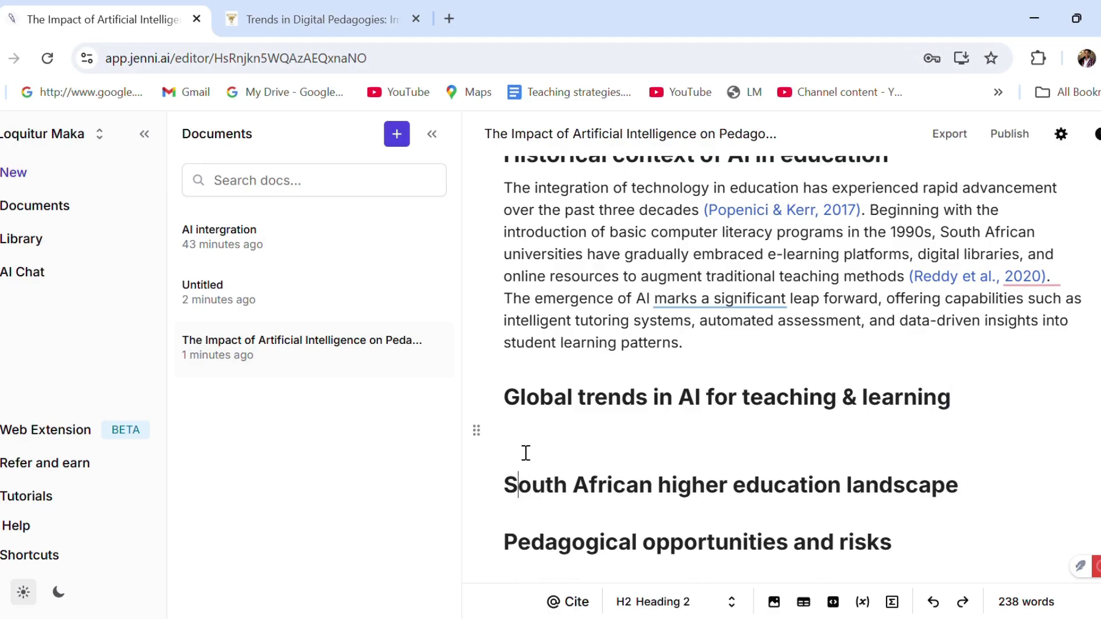
{"action": "left_click", "coordinate": [523, 447]}
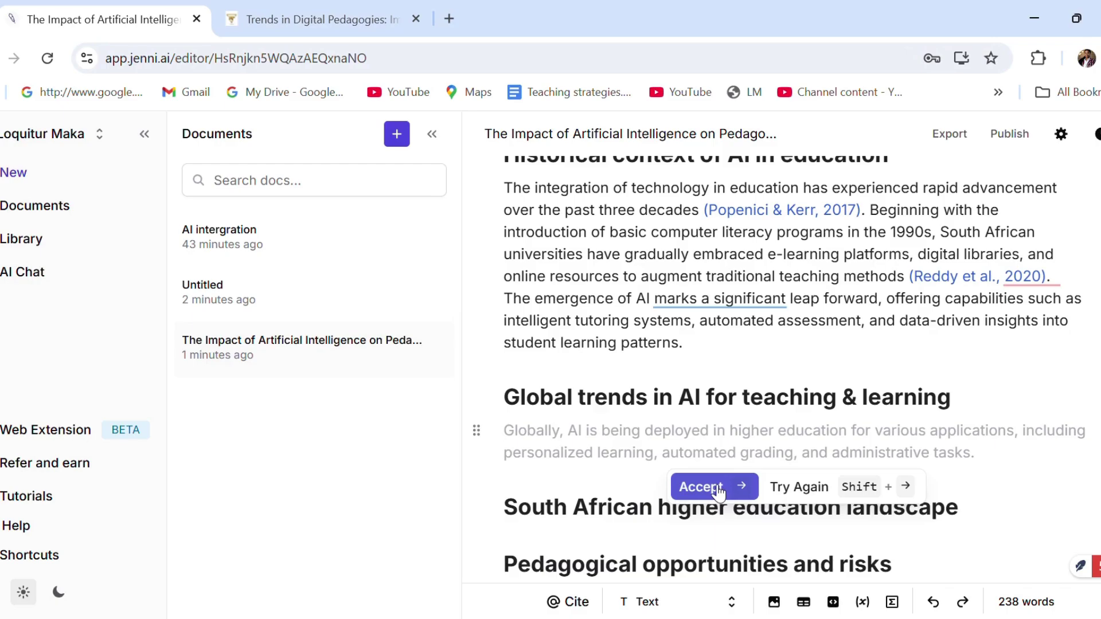
{"action": "left_click", "coordinate": [717, 492]}
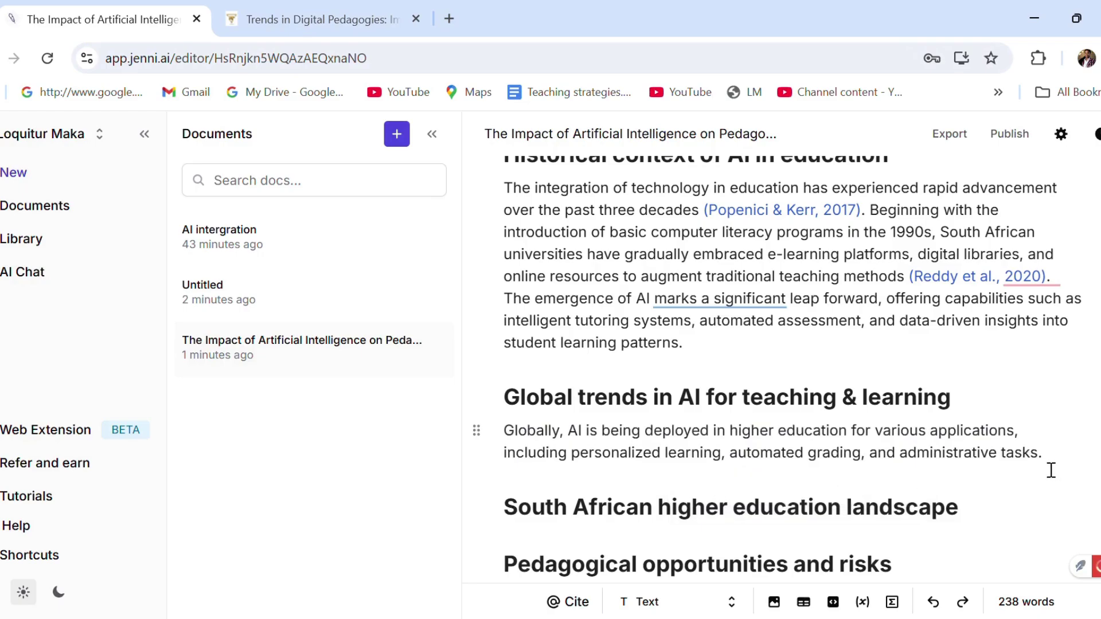
Look up citation suggestions for the Global trends sentence and open the source "Is Artificial Intelligence Really the Next Big Thing in Learning and Teaching in Higher Education?".
{"action": "left_click_drag", "start_coordinate": [1052, 470], "coordinate": [503, 439]}
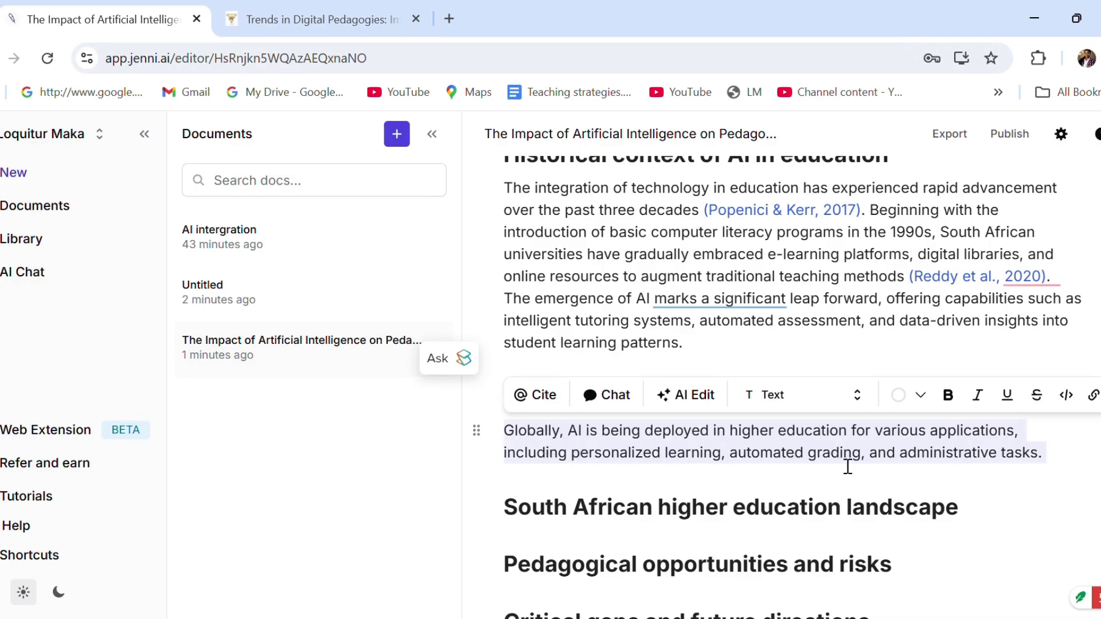
{"action": "left_click", "coordinate": [549, 401]}
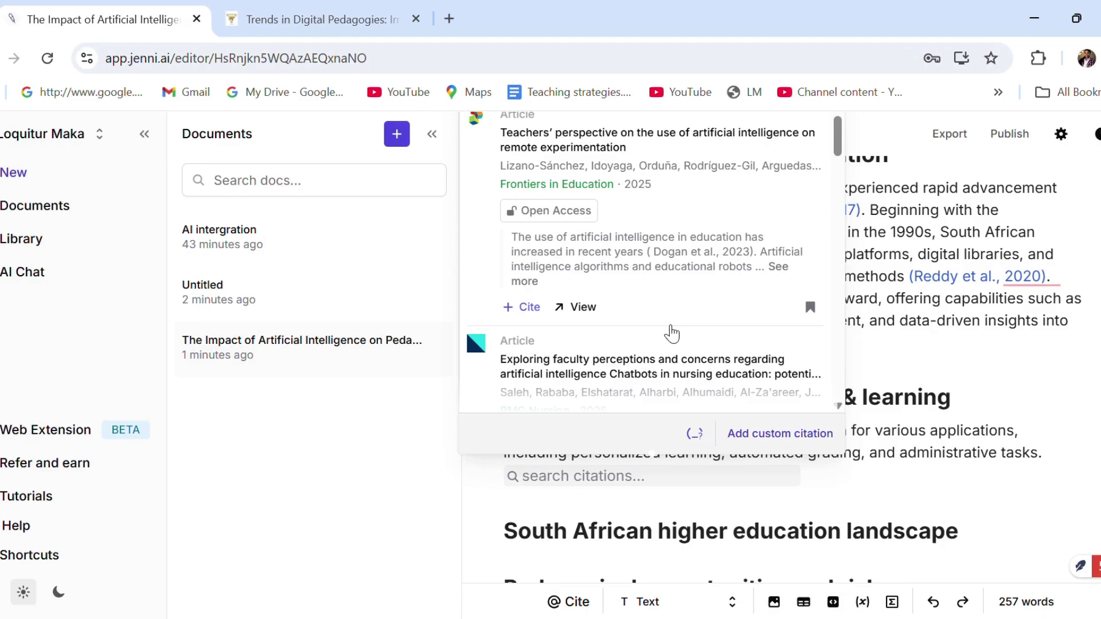
{"action": "scroll", "coordinate": [673, 336], "scroll_direction": "down", "scroll_amount": 5}
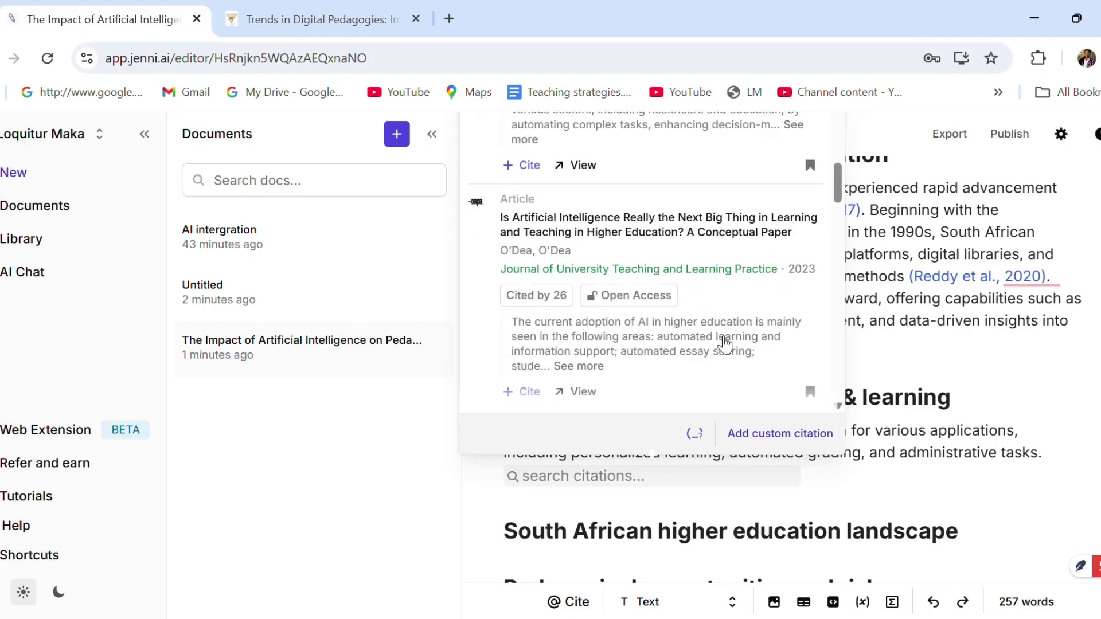
{"action": "scroll", "coordinate": [724, 343], "scroll_direction": "down", "scroll_amount": 2}
{"action": "left_click", "coordinate": [575, 301]}
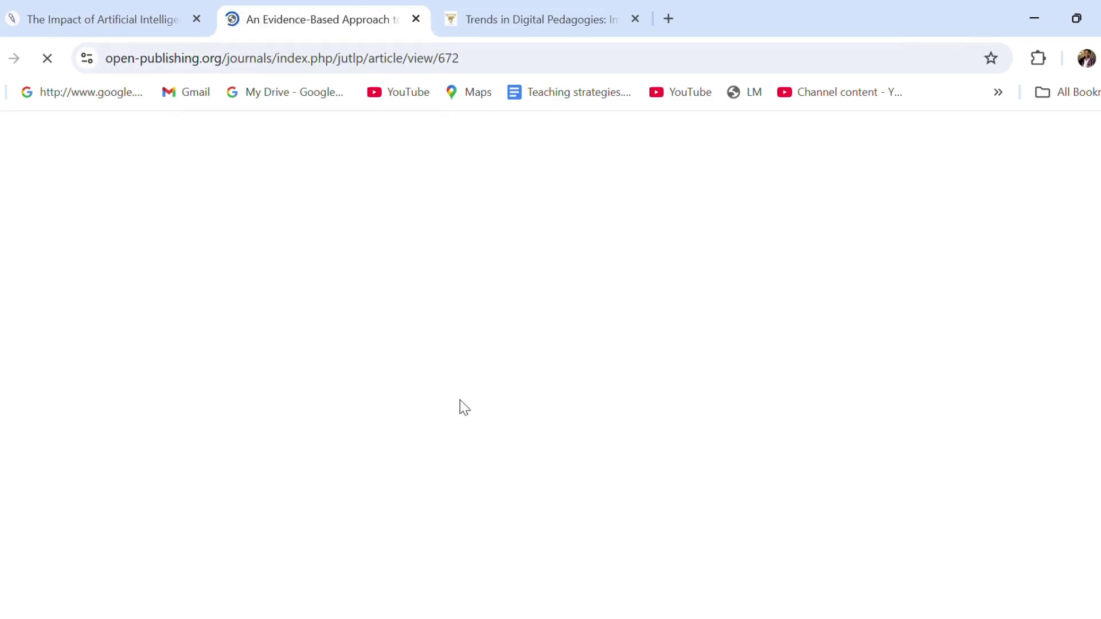
Review the journal article's details and abstract on its web page and open the full-text PDF.
{"action": "scroll", "coordinate": [521, 390], "scroll_direction": "down", "scroll_amount": 3}
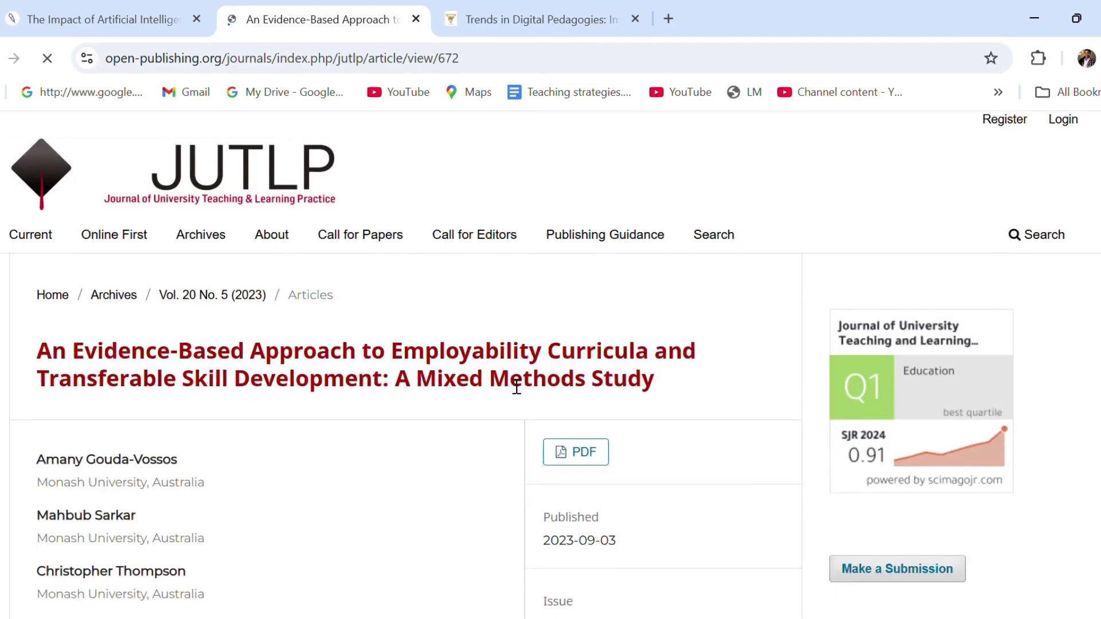
{"action": "scroll", "coordinate": [510, 338], "scroll_direction": "down", "scroll_amount": 7}
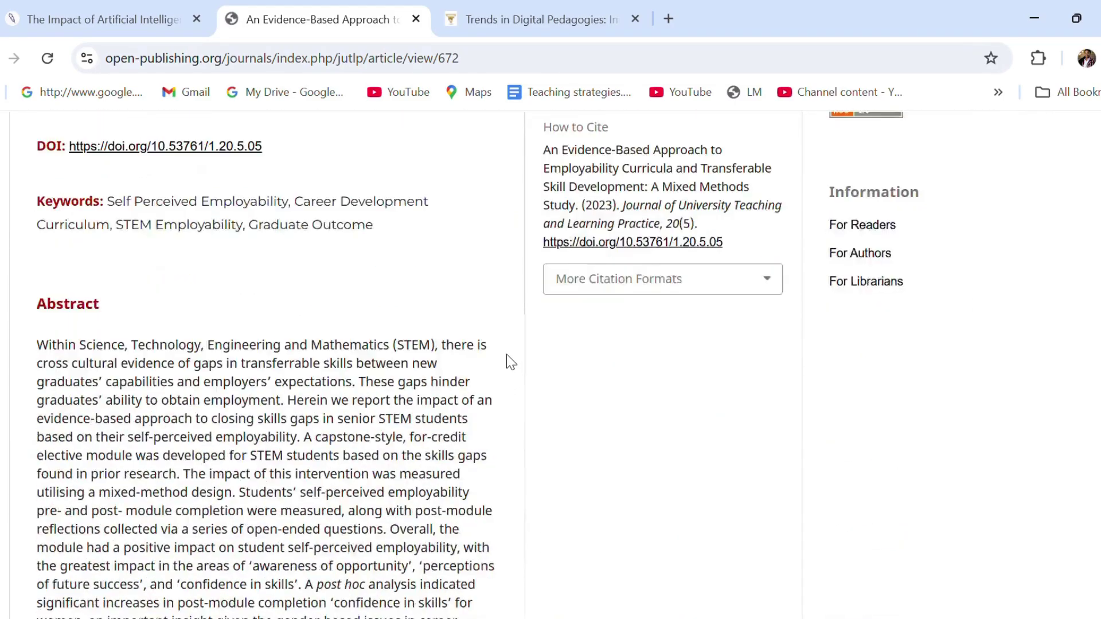
{"action": "scroll", "coordinate": [508, 356], "scroll_direction": "up", "scroll_amount": 6}
{"action": "left_click", "coordinate": [576, 190]}
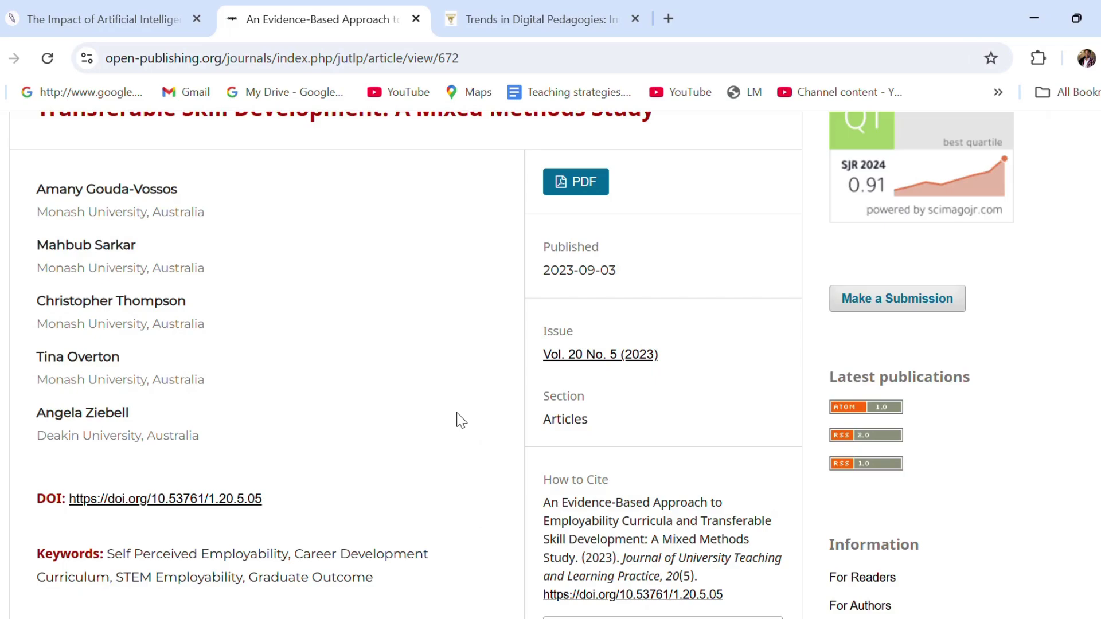
{"action": "left_click", "coordinate": [572, 184]}
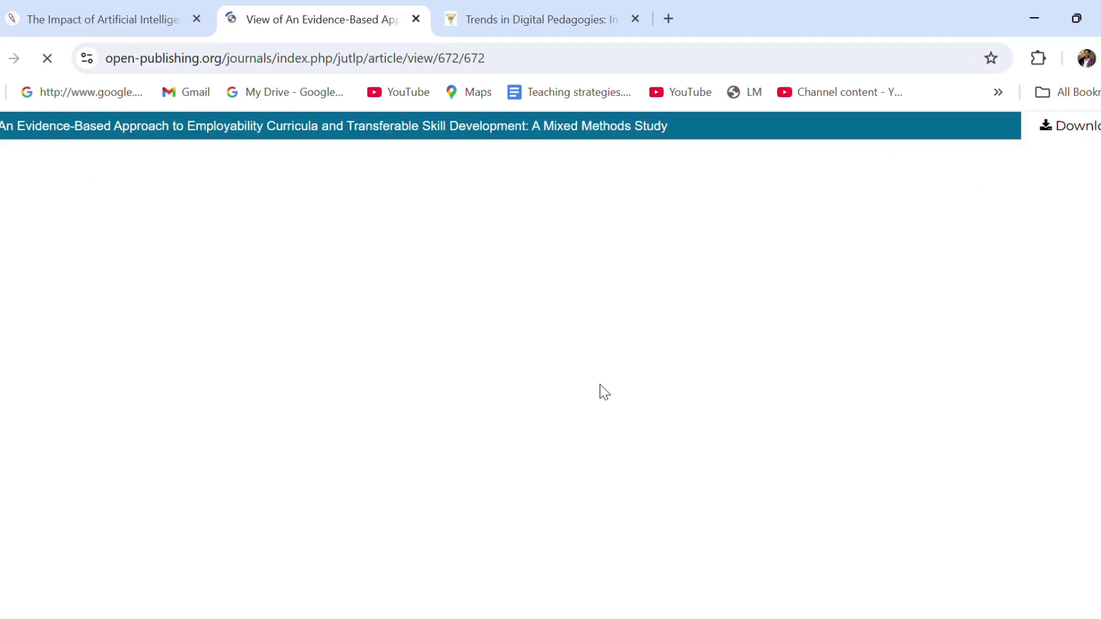
Return to the Jenni document, browse the remaining citation suggestions for the Global trends sentence, and close the citation search.
{"action": "left_click", "coordinate": [146, 14]}
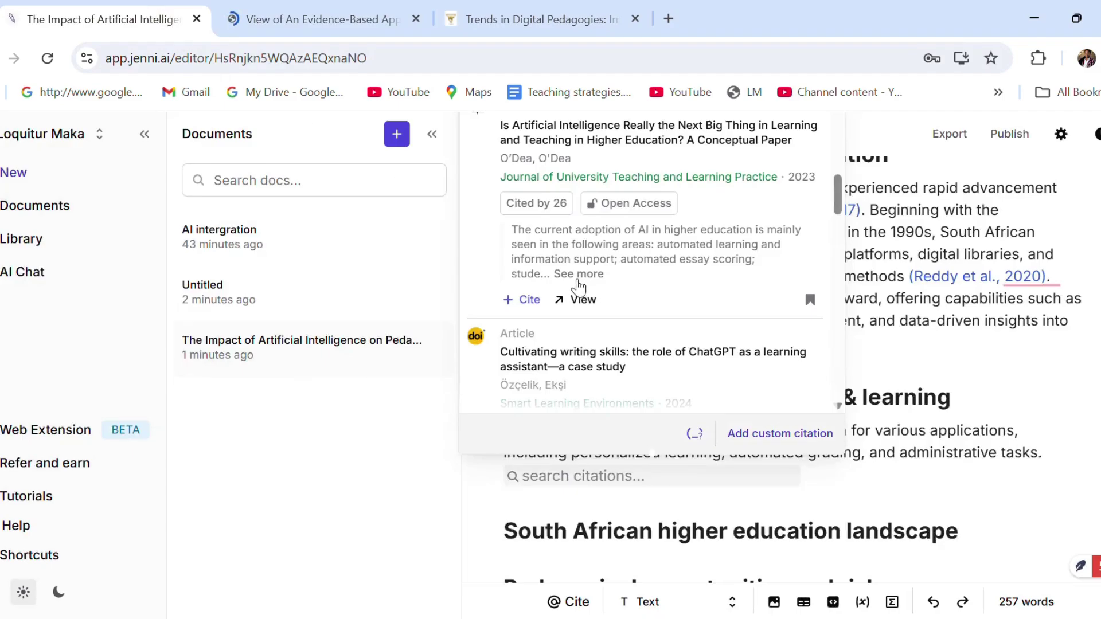
{"action": "scroll", "coordinate": [700, 319], "scroll_direction": "down", "scroll_amount": 4}
{"action": "scroll", "coordinate": [710, 314], "scroll_direction": "up", "scroll_amount": 1}
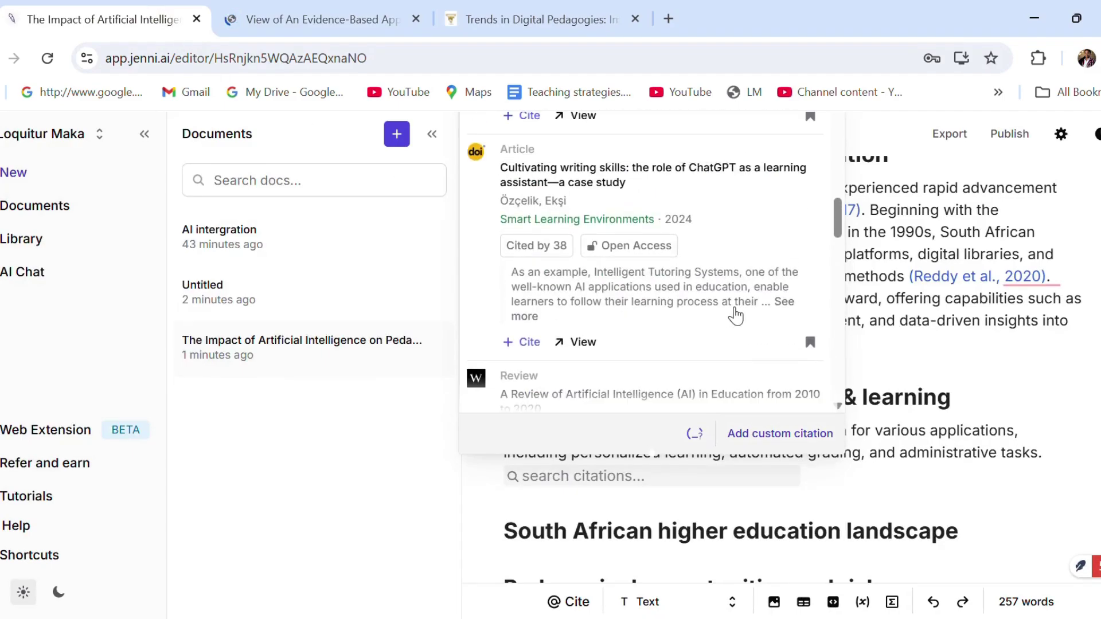
{"action": "scroll", "coordinate": [720, 321], "scroll_direction": "down", "scroll_amount": 3}
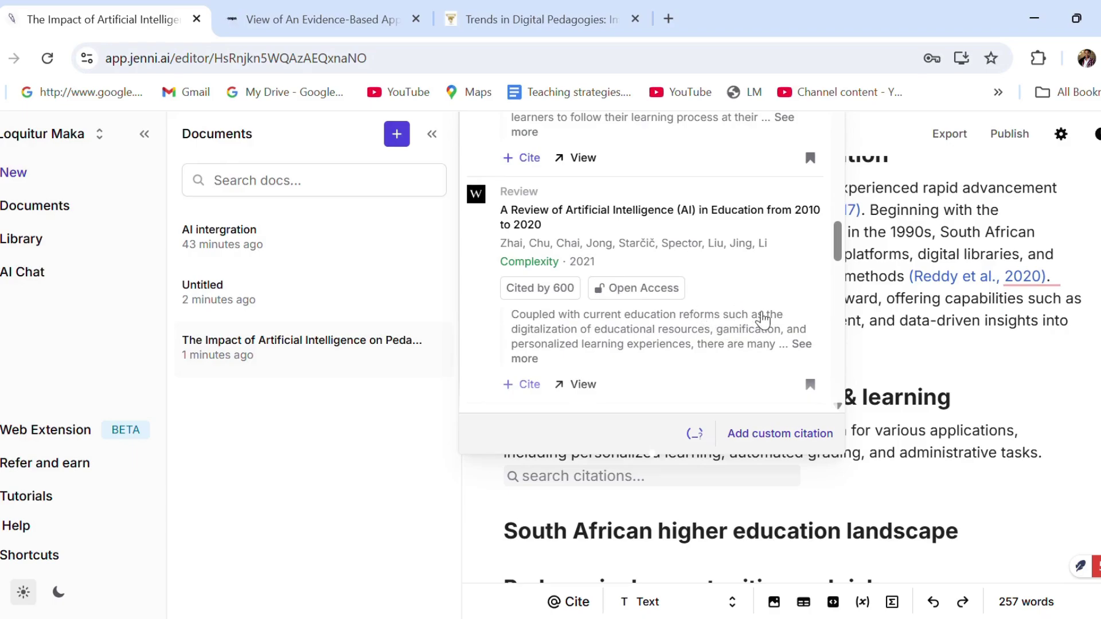
{"action": "left_click", "coordinate": [943, 489]}
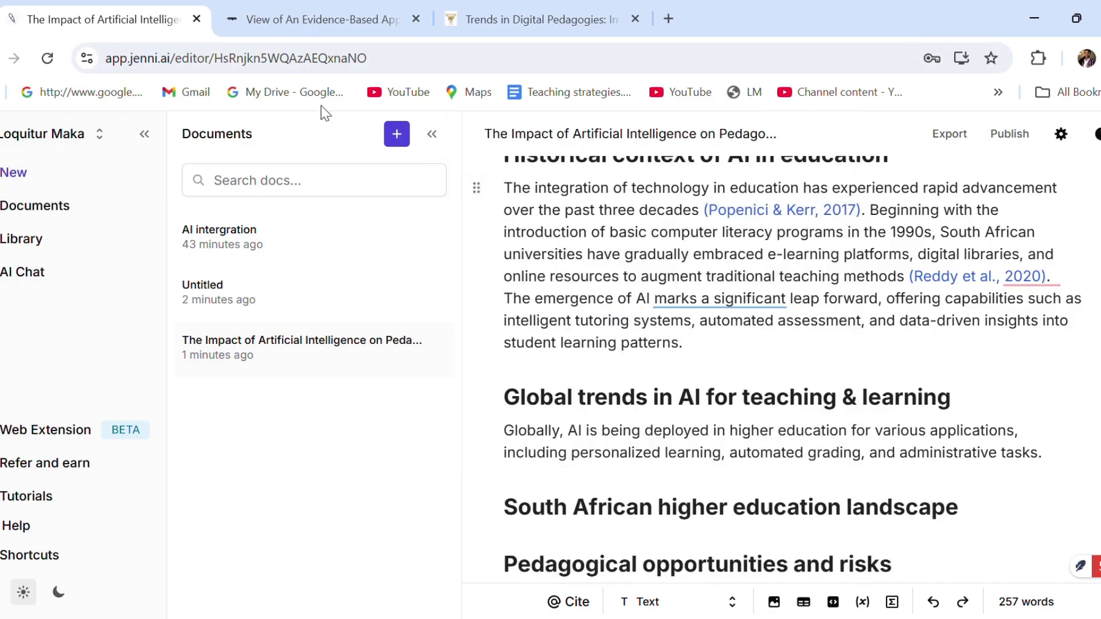
Download the PDF of the article on employability curricula from the journal site and return to the Jenni document.
{"action": "left_click", "coordinate": [350, 17]}
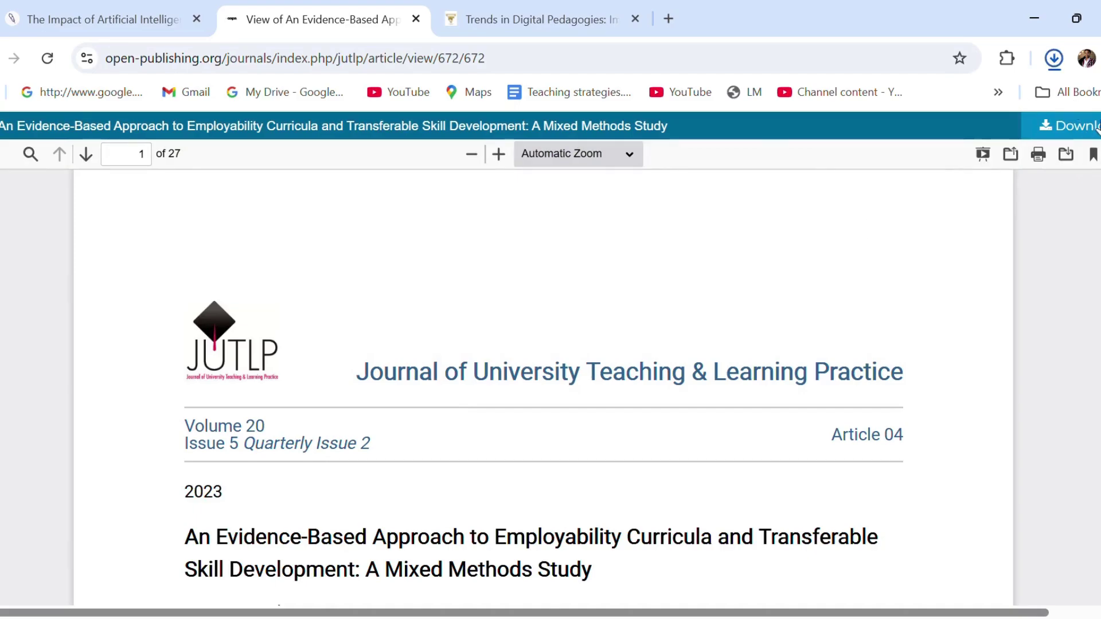
{"action": "left_click", "coordinate": [127, 19]}
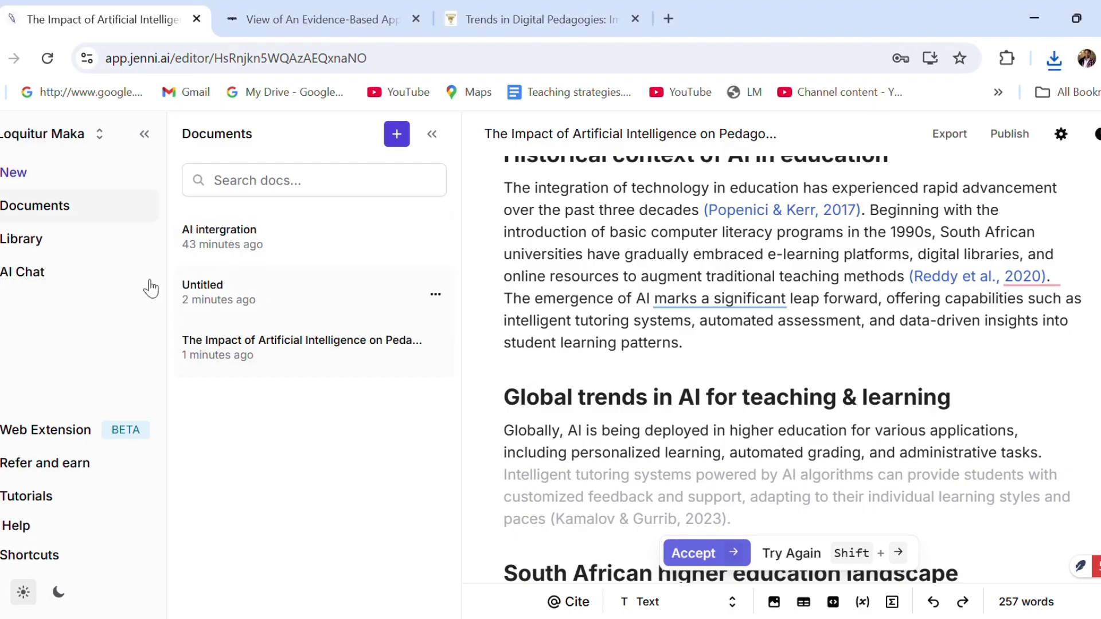
Accept the AI-suggested cited sentence on intelligent tutoring systems under "Global trends in AI for teaching & learning".
{"action": "scroll", "coordinate": [802, 401], "scroll_direction": "down", "scroll_amount": 2}
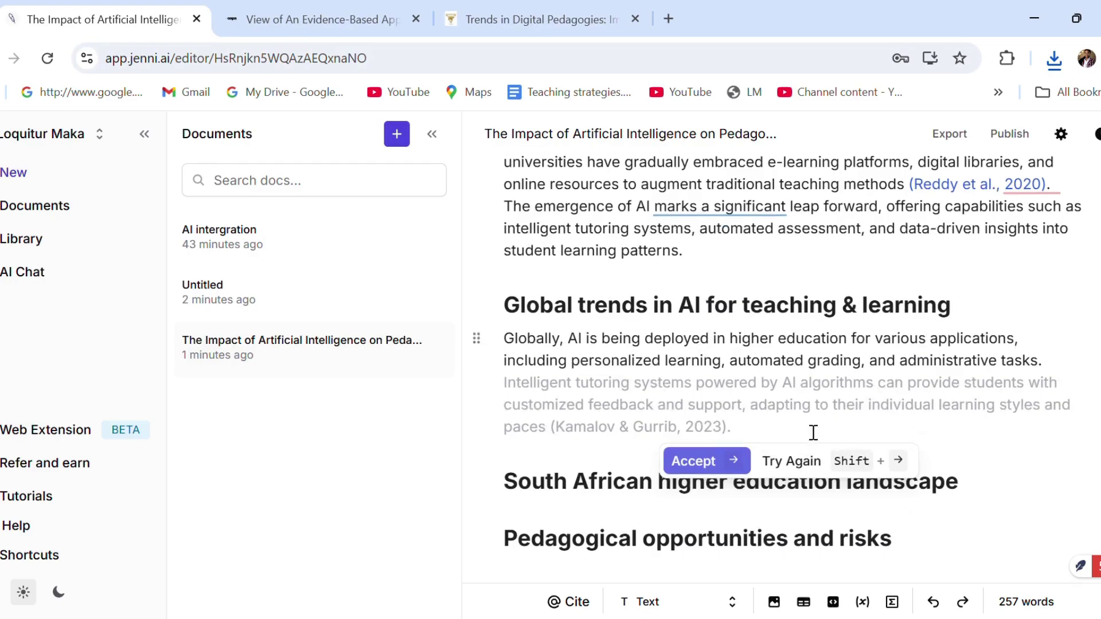
{"action": "key", "text": "Right"}
Add a paragraph under "South African higher education landscape" from the AI-suggested cited sentence on universities' unique challenges, and request a follow-up suggestion.
{"action": "scroll", "coordinate": [826, 441], "scroll_direction": "down", "scroll_amount": 4}
{"action": "left_click", "coordinate": [1011, 299]}
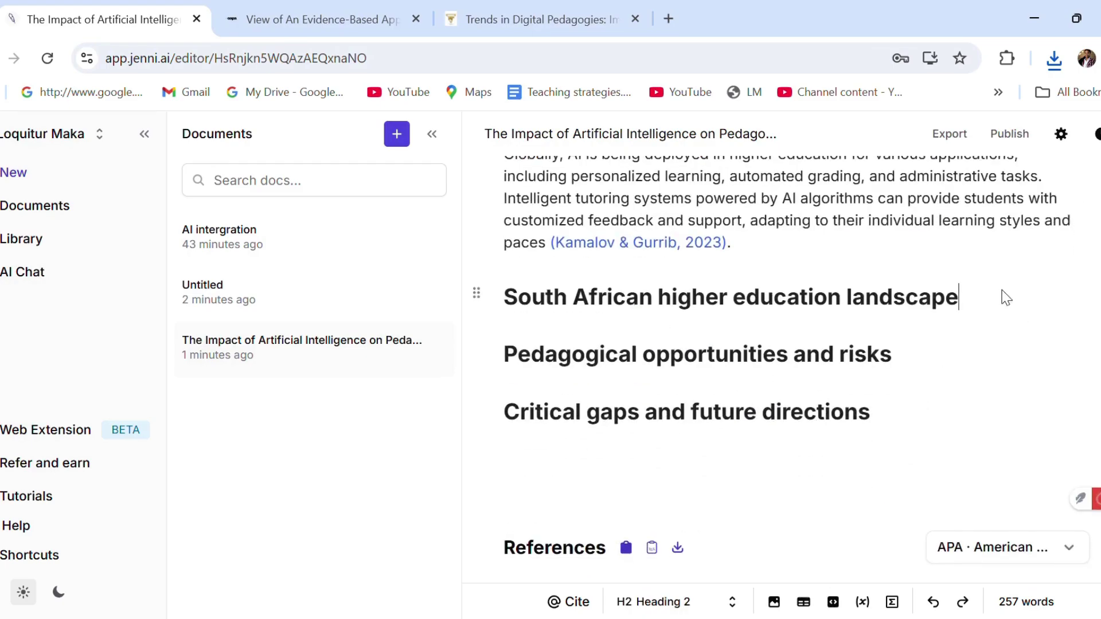
{"action": "key", "text": "Return"}
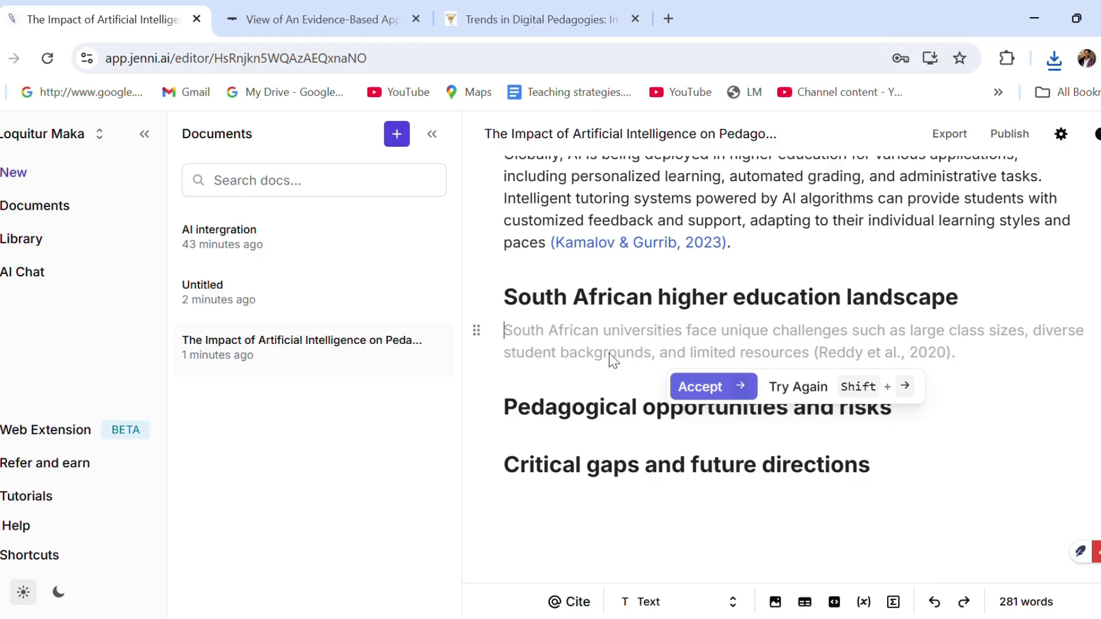
{"action": "left_click", "coordinate": [703, 390]}
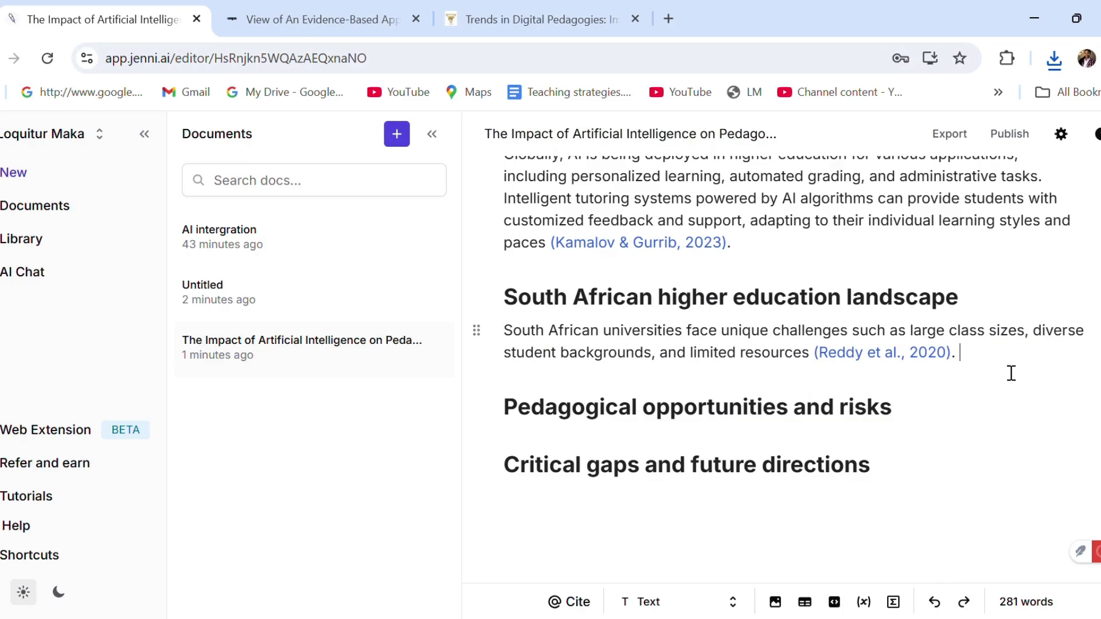
{"action": "left_click_drag", "start_coordinate": [995, 373], "coordinate": [502, 344]}
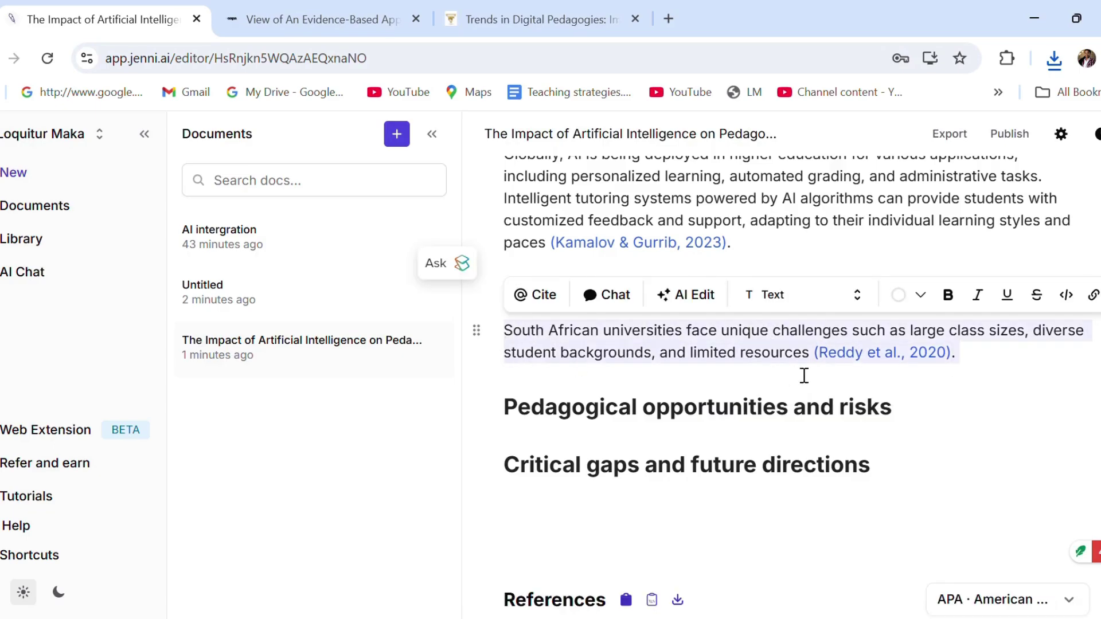
{"action": "left_click", "coordinate": [997, 361]}
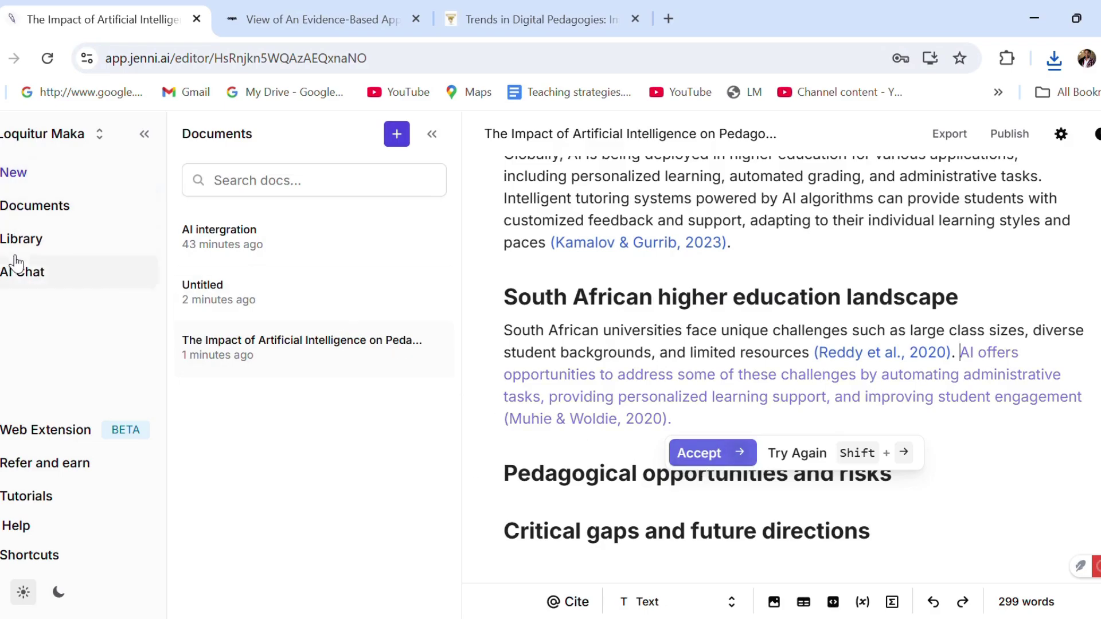
Check the saved sources in the library and accept the suggested cited sentence on AI addressing the challenges of South African universities.
{"action": "left_click", "coordinate": [29, 240]}
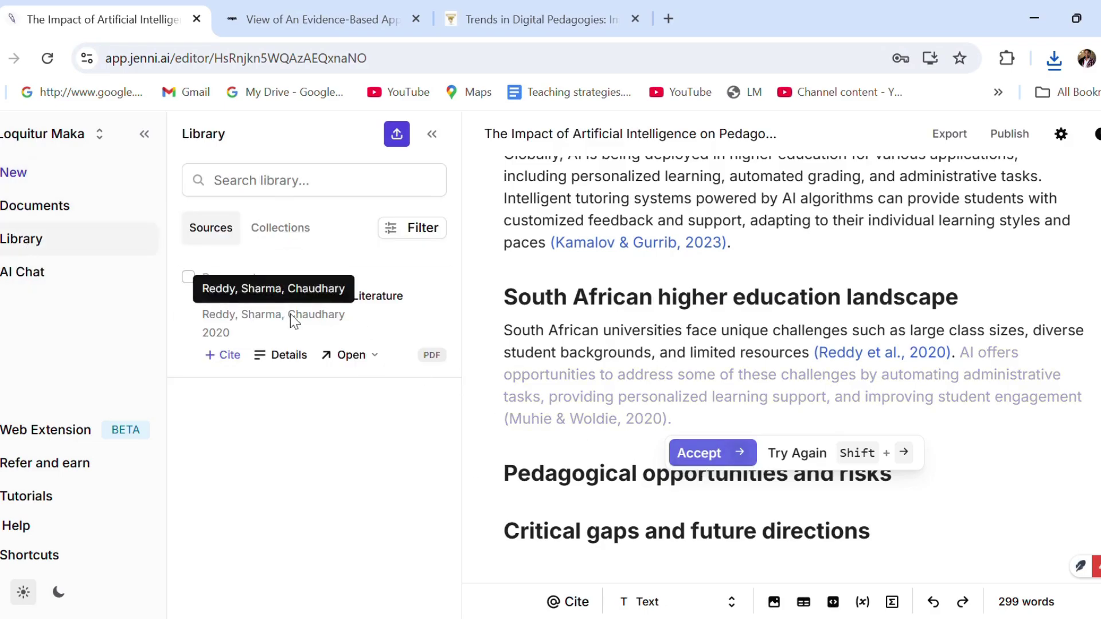
{"action": "left_click", "coordinate": [53, 217]}
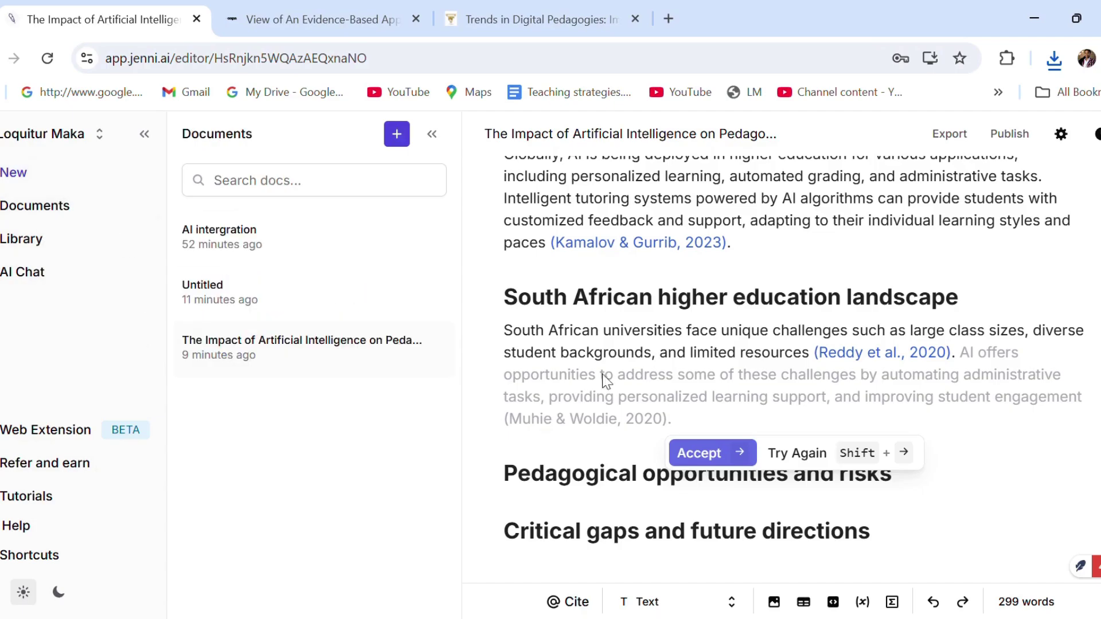
{"action": "left_click", "coordinate": [700, 453]}
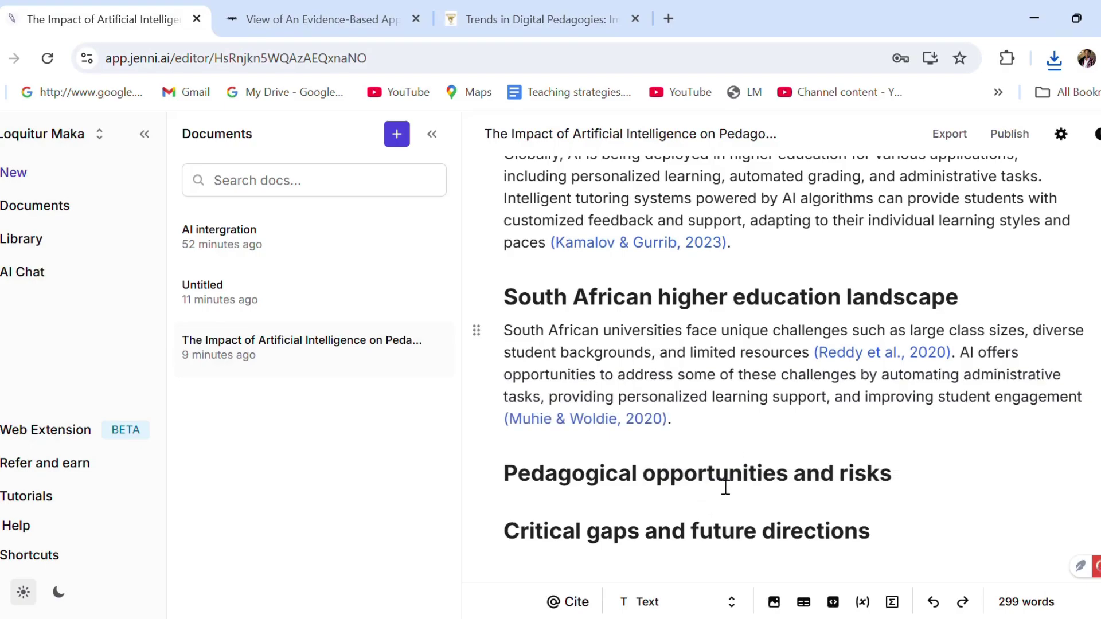
Extend the South African higher education landscape paragraph with the suggested sentence on AI-driven tools identifying at-risk students.
{"action": "scroll", "coordinate": [860, 430], "scroll_direction": "down", "scroll_amount": 3}
{"action": "scroll", "coordinate": [802, 390], "scroll_direction": "up", "scroll_amount": 3}
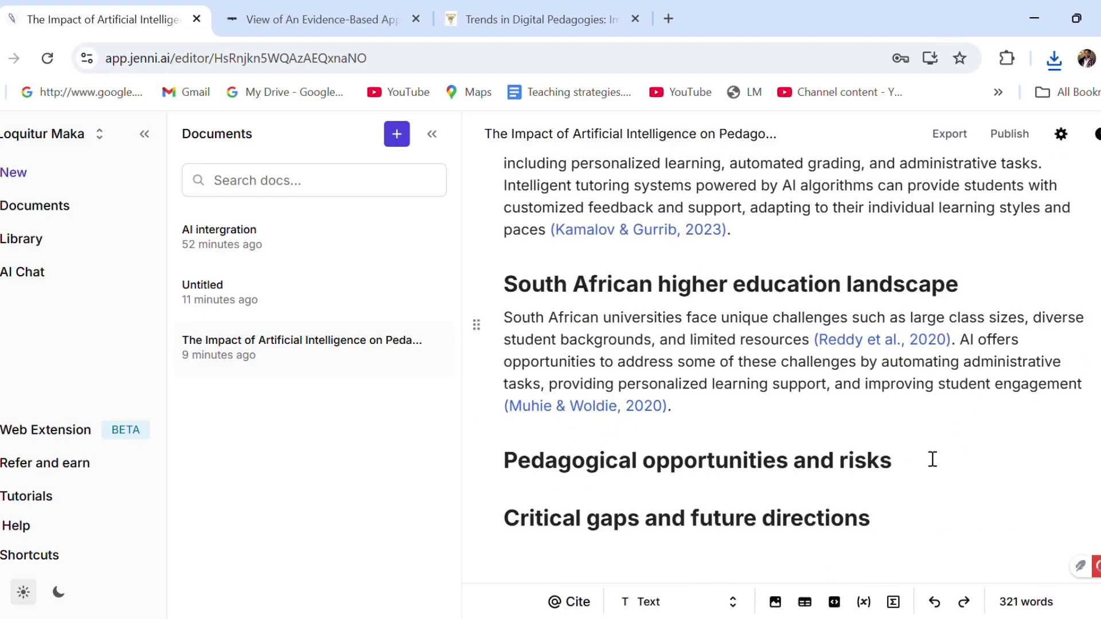
{"action": "scroll", "coordinate": [797, 421], "scroll_direction": "down", "scroll_amount": 6}
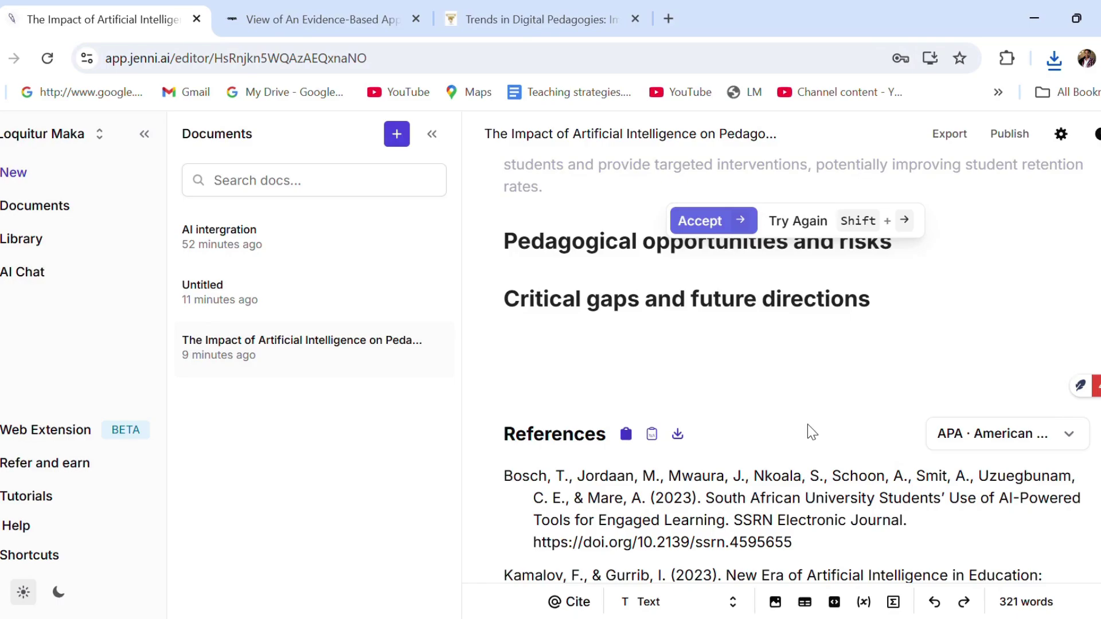
{"action": "scroll", "coordinate": [807, 424], "scroll_direction": "up", "scroll_amount": 3}
{"action": "key", "text": "Right"}
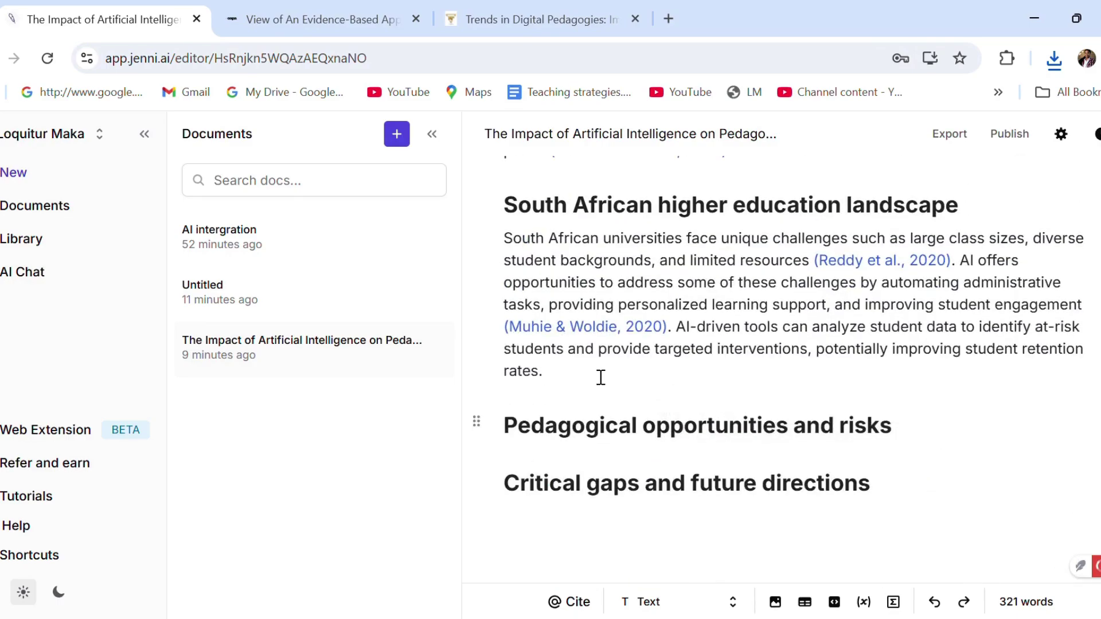
Accept the suggested cited sentences on flexible learning through ICT and on the shift from conventional instruction to virtual learning.
{"action": "scroll", "coordinate": [707, 419], "scroll_direction": "down", "scroll_amount": 15}
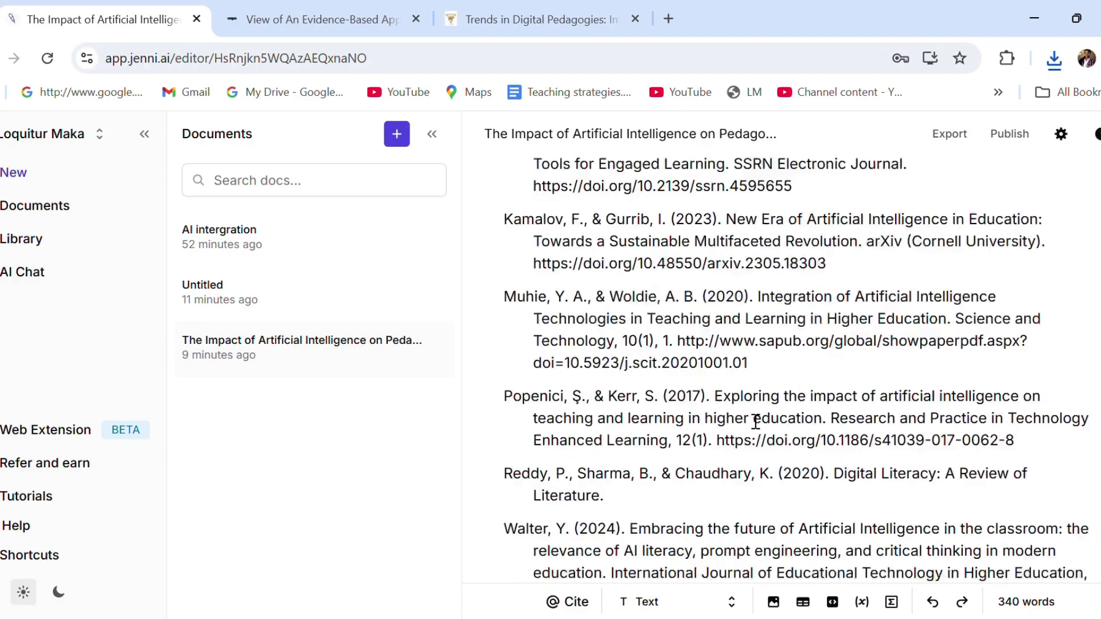
{"action": "scroll", "coordinate": [746, 422], "scroll_direction": "up", "scroll_amount": 12}
{"action": "scroll", "coordinate": [766, 430], "scroll_direction": "up", "scroll_amount": 2}
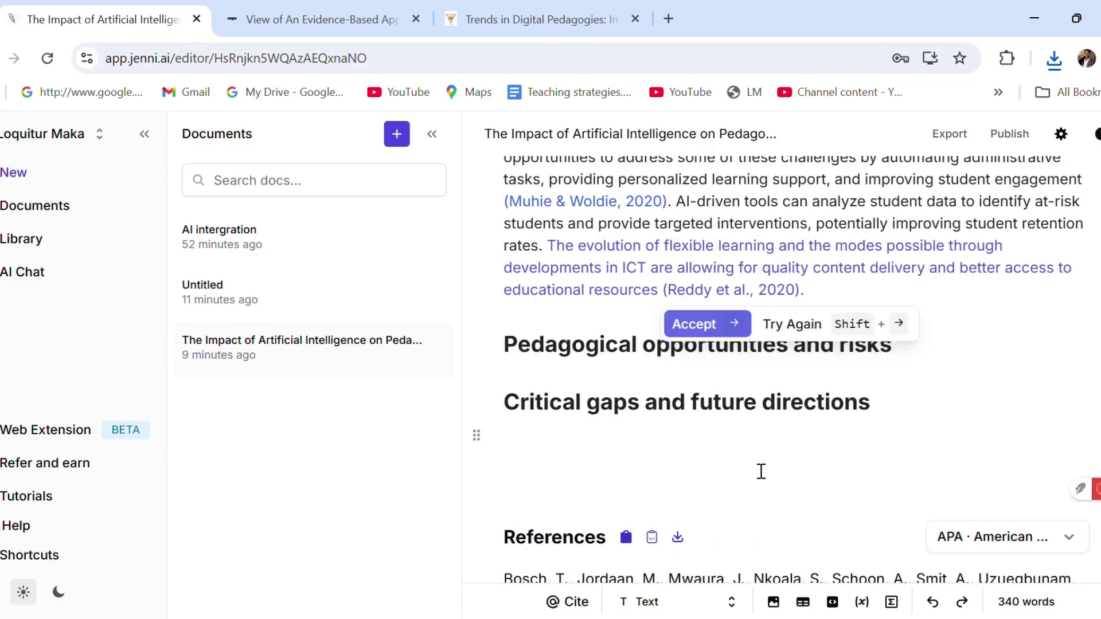
{"action": "left_click", "coordinate": [703, 325]}
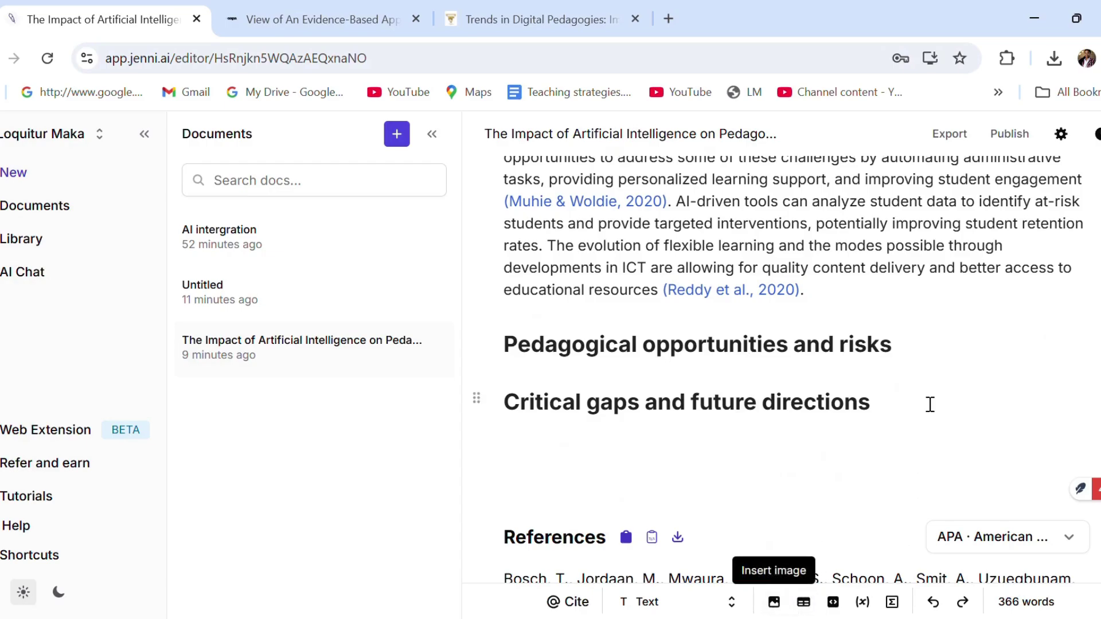
{"action": "left_click", "coordinate": [702, 368]}
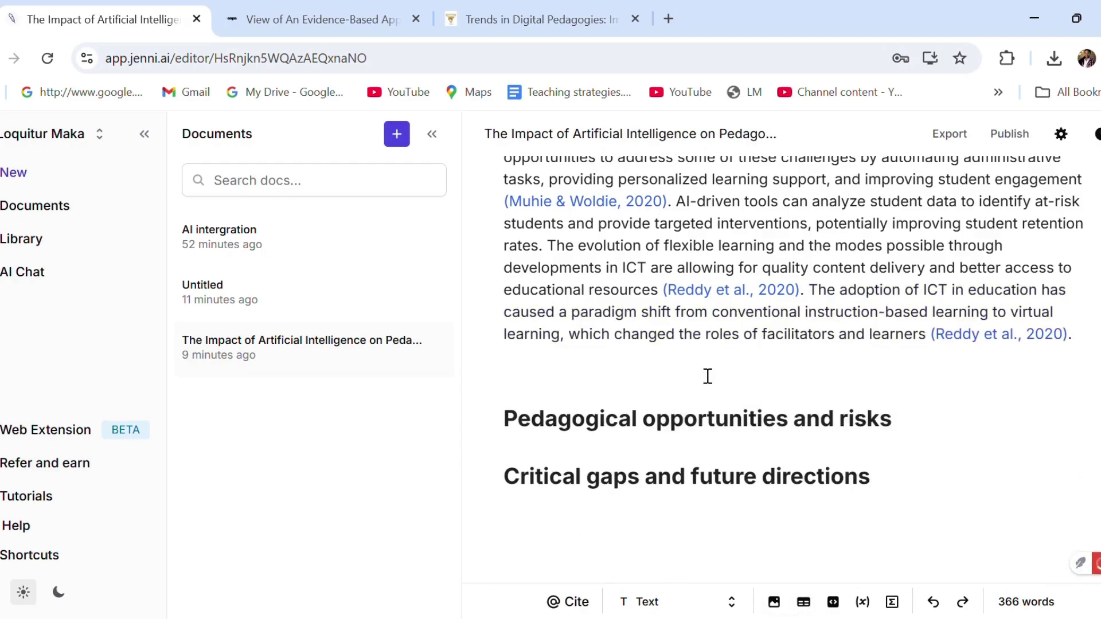
Delete the empty paragraph above the "Pedagogical opportunities and risks" heading.
{"action": "left_click", "coordinate": [588, 396]}
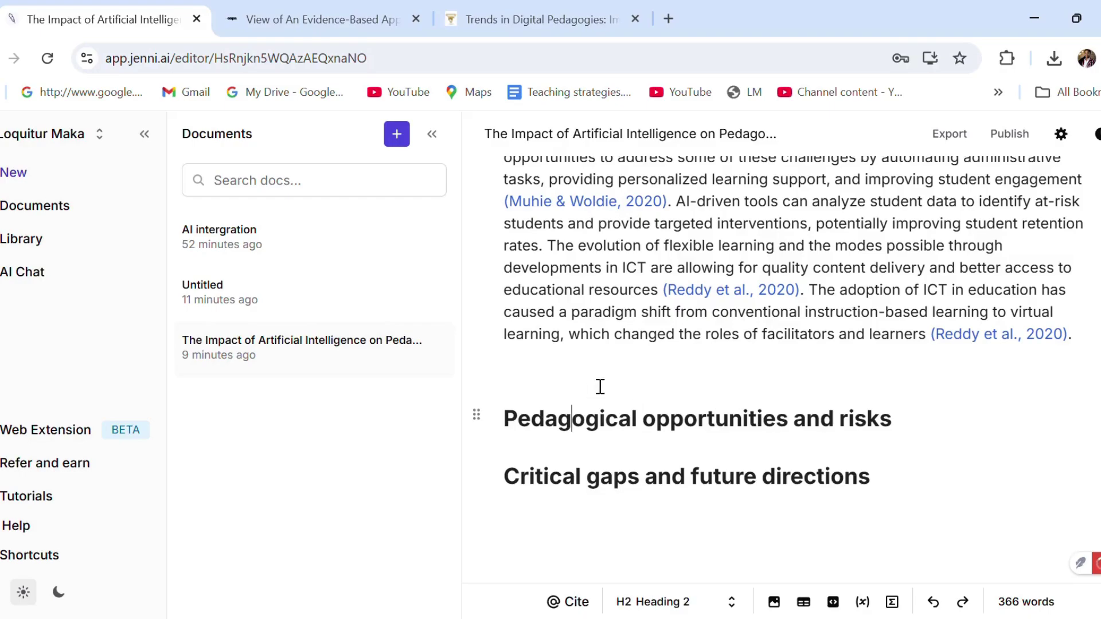
{"action": "left_click", "coordinate": [533, 381]}
{"action": "key", "text": "BackSpace"}
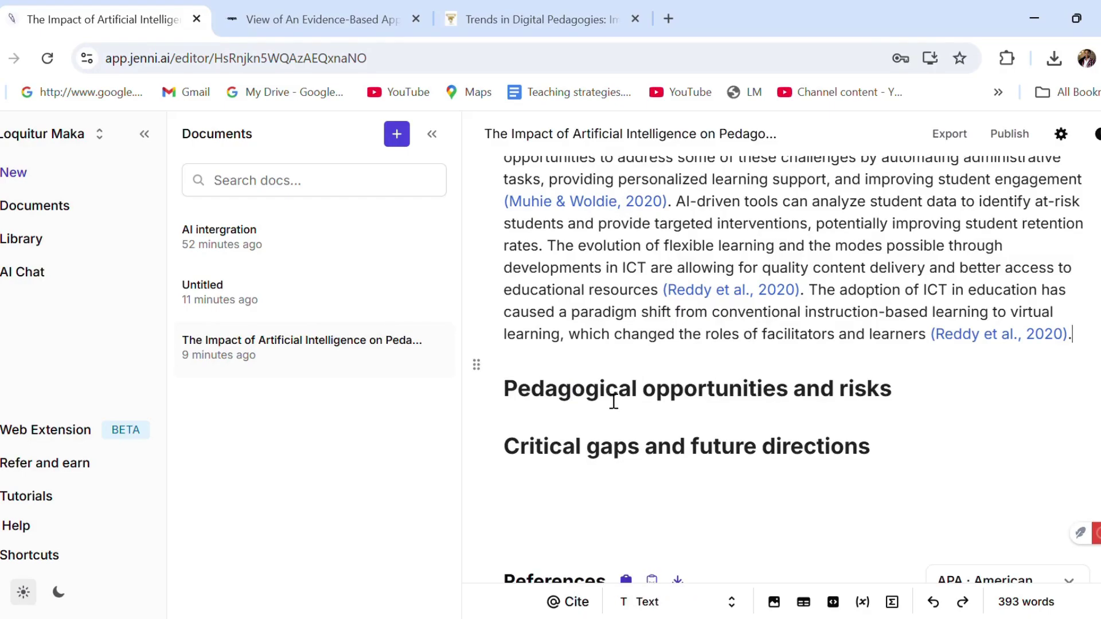
Start a paragraph under "Pedagogical opportunities and risks" with the suggested cited sentence on AI-based tools for faculty members.
{"action": "left_click", "coordinate": [603, 436]}
{"action": "left_click", "coordinate": [932, 392]}
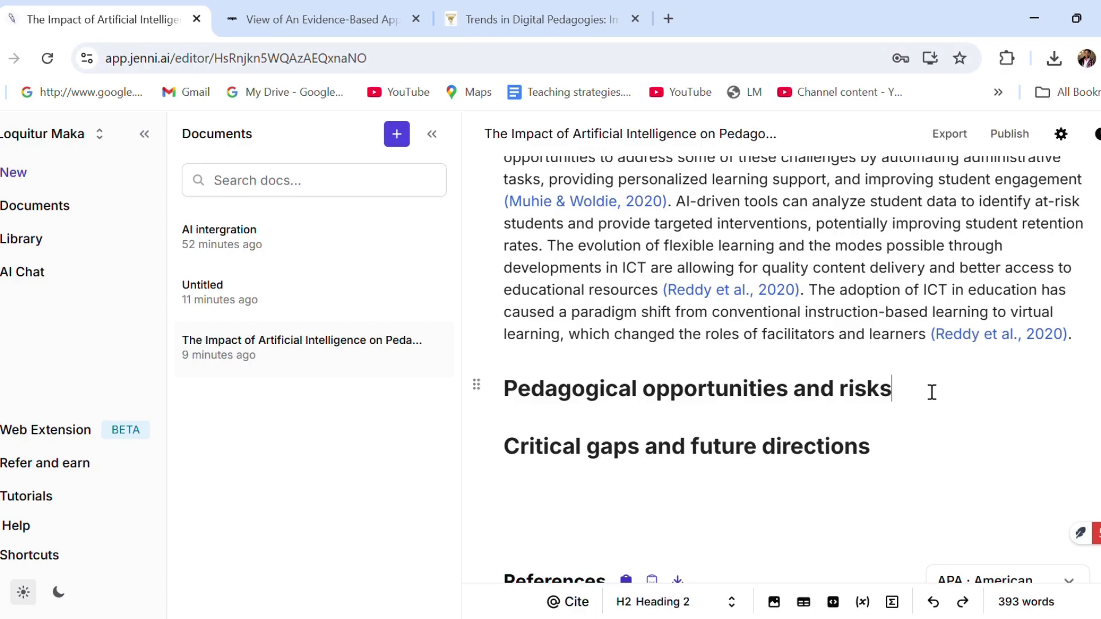
{"action": "key", "text": "Return"}
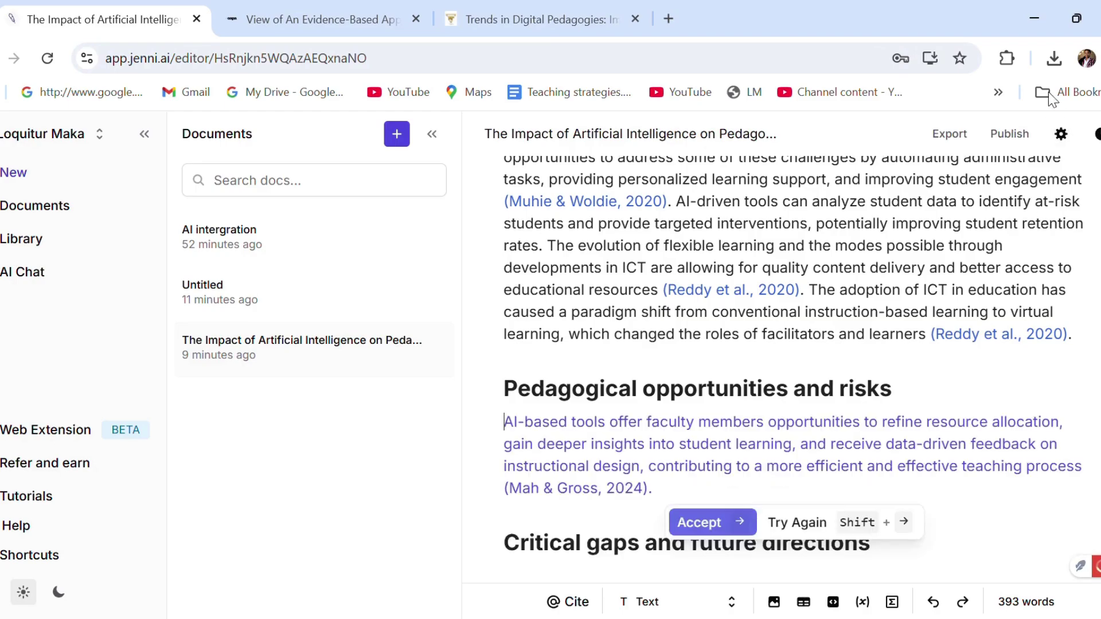
{"action": "left_click", "coordinate": [696, 522]}
Continue the pedagogical opportunities paragraph with the suggested cited sentences on pedagogical risks and on educators weighing AI's pedagogical implications.
{"action": "scroll", "coordinate": [647, 505], "scroll_direction": "down", "scroll_amount": 1}
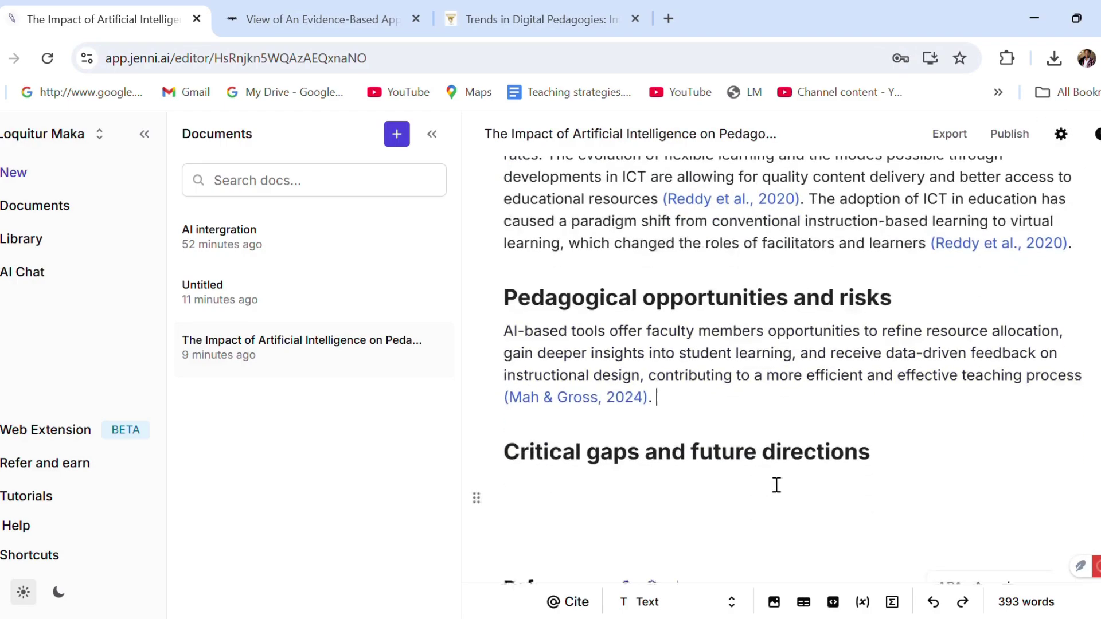
{"action": "scroll", "coordinate": [628, 509], "scroll_direction": "down", "scroll_amount": 1}
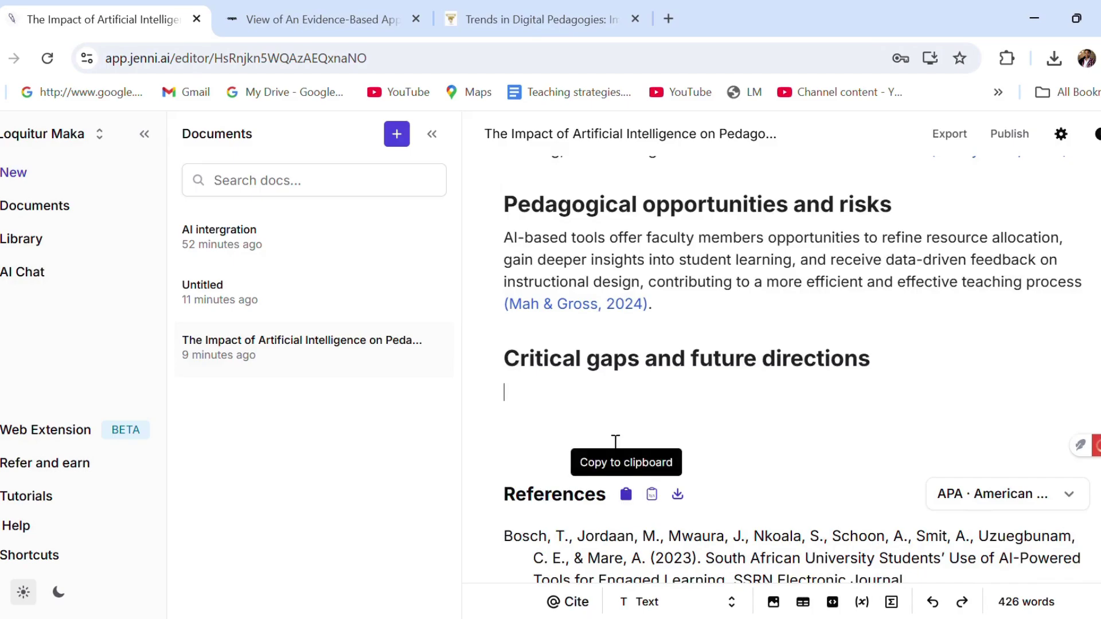
{"action": "scroll", "coordinate": [663, 444], "scroll_direction": "up", "scroll_amount": 1}
{"action": "left_click", "coordinate": [700, 397]}
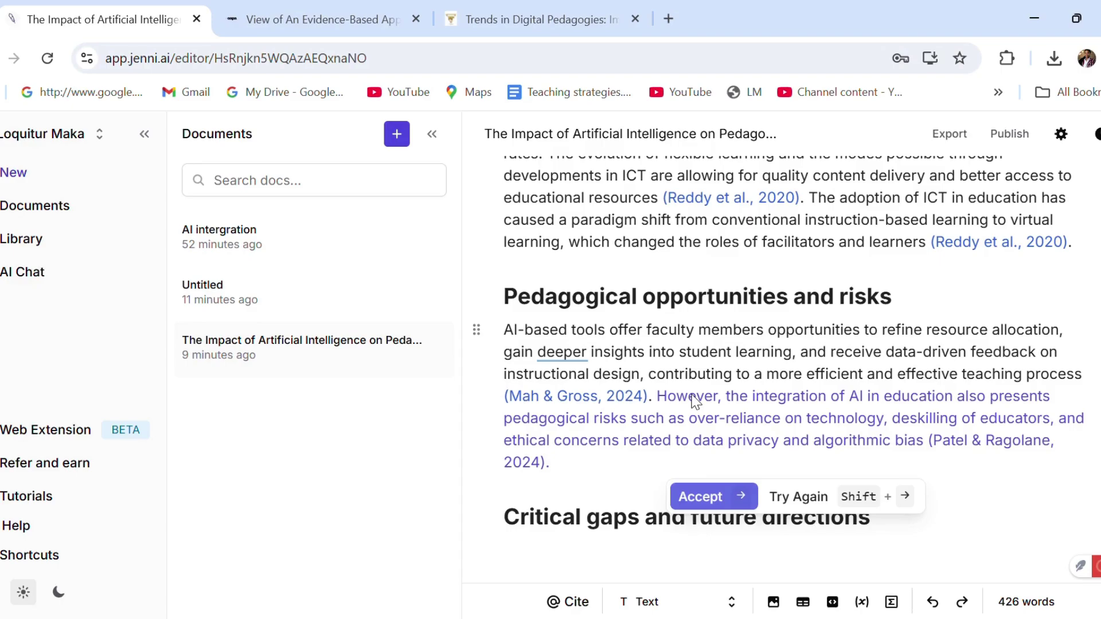
{"action": "left_click", "coordinate": [701, 498]}
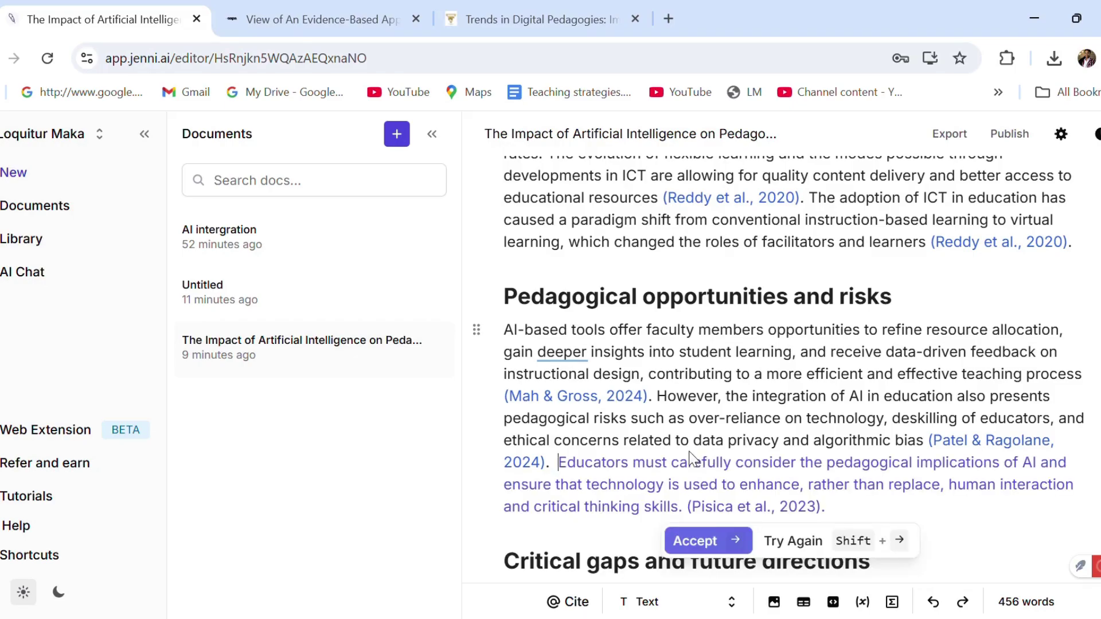
{"action": "left_click", "coordinate": [691, 538]}
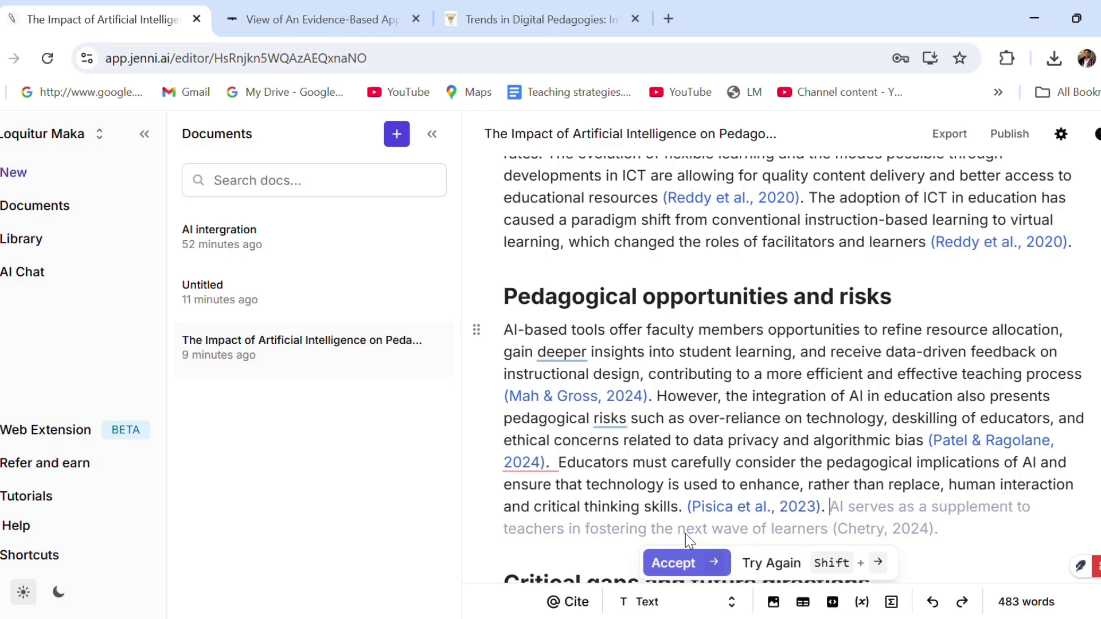
Accept the suggested cited sentences on AI supplementing teachers, monitoring student progress, and helping teachers create effective teaching strategies.
{"action": "left_click", "coordinate": [687, 564]}
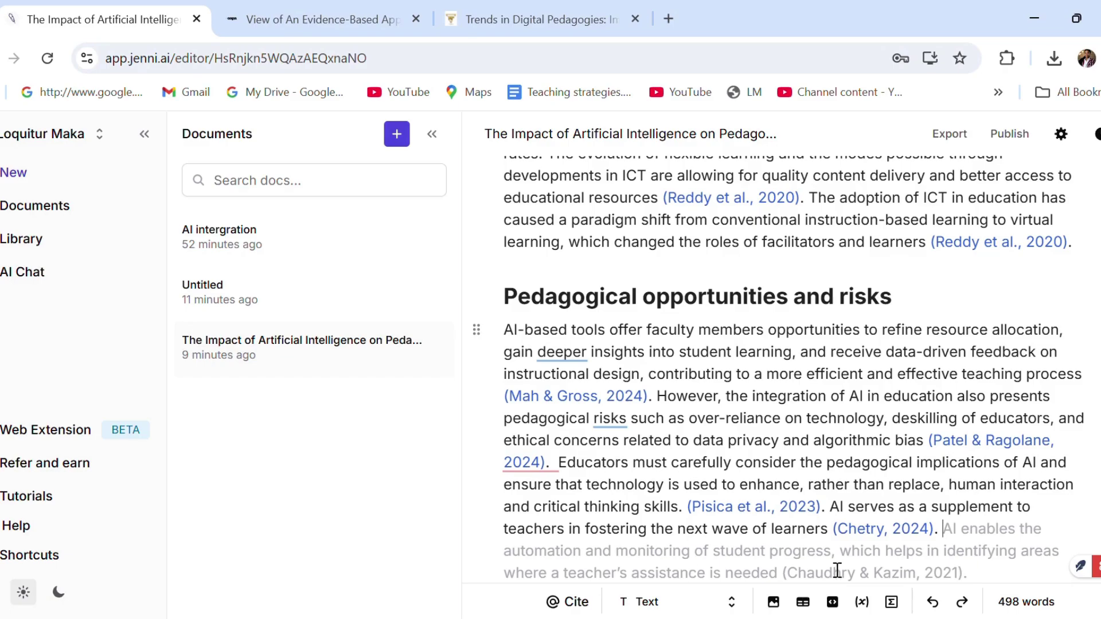
{"action": "left_click", "coordinate": [688, 514]}
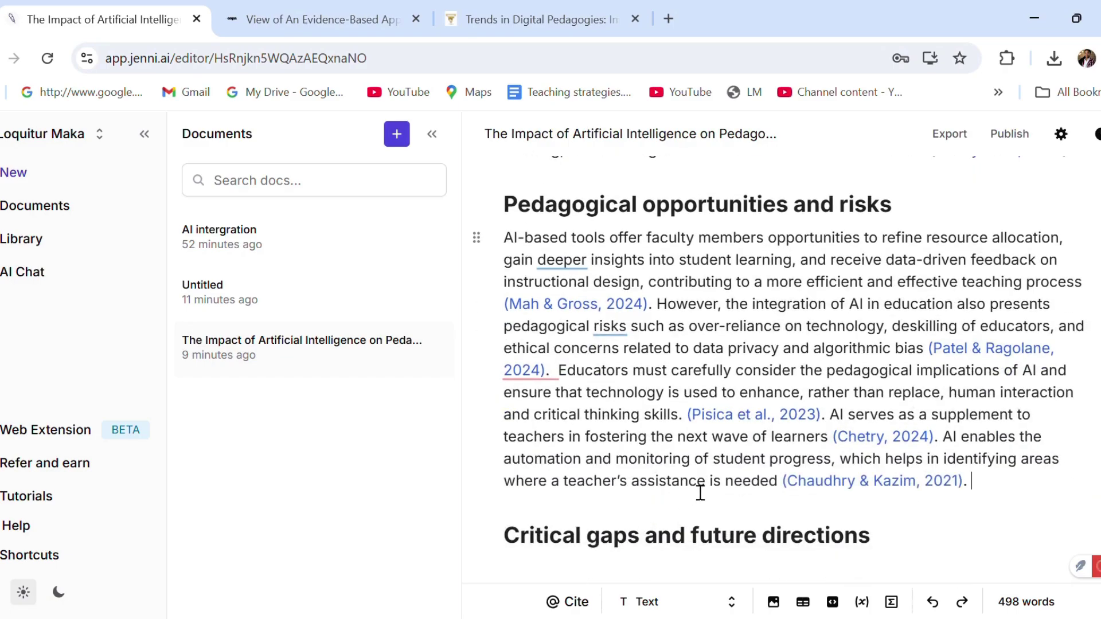
{"action": "scroll", "coordinate": [745, 485], "scroll_direction": "down", "scroll_amount": 3}
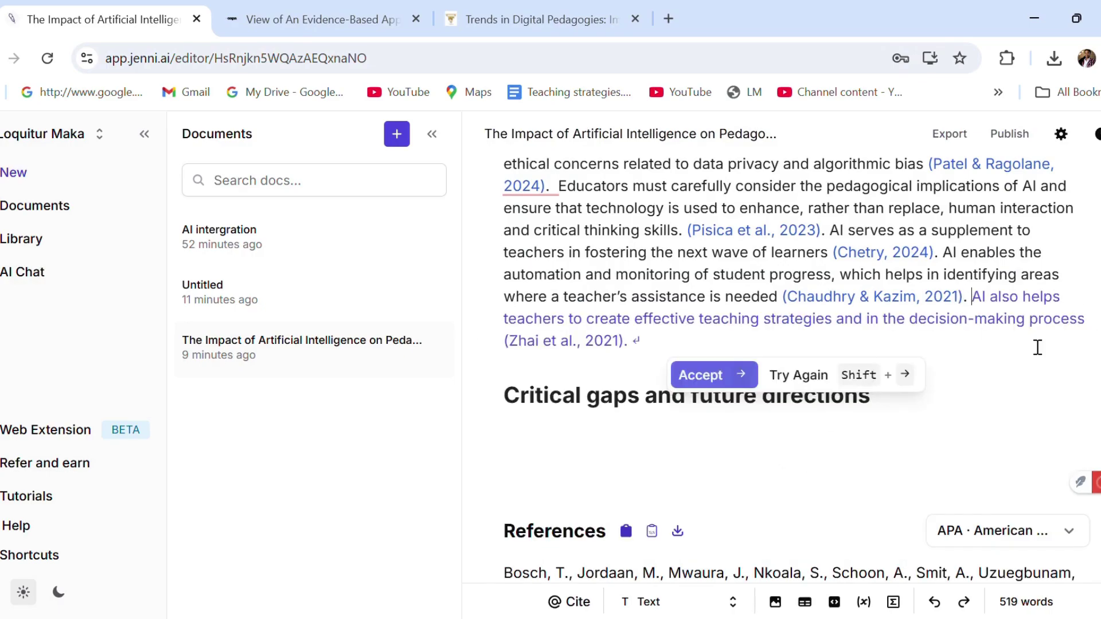
{"action": "left_click", "coordinate": [710, 378]}
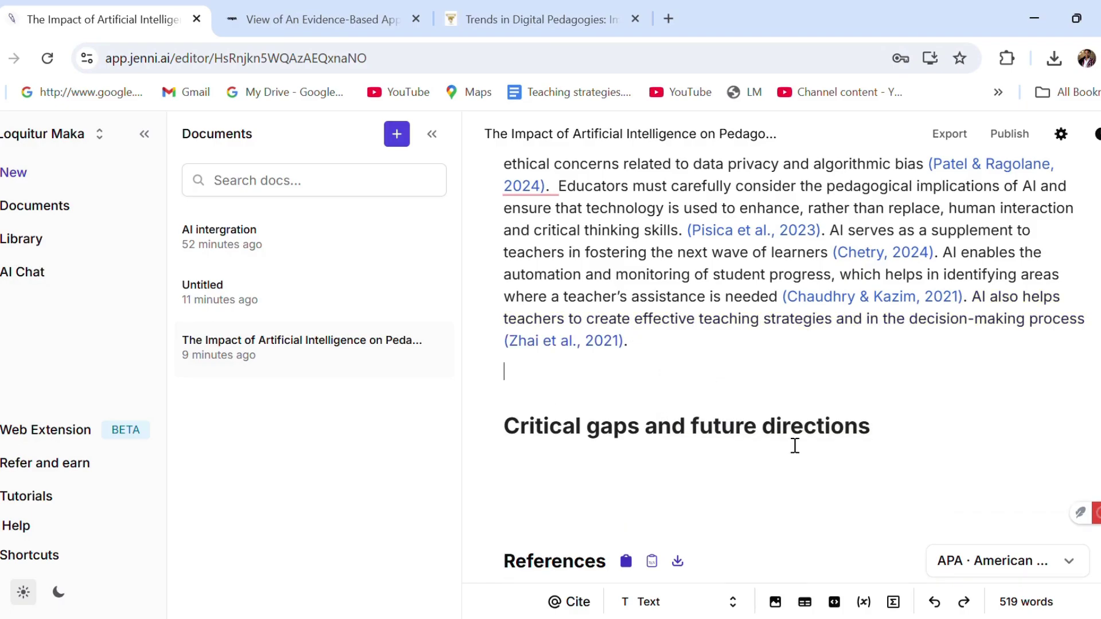
Fill "Critical gaps and future directions" with the suggested sentences on gaps in the literature and the need for more empirical research.
{"action": "scroll", "coordinate": [945, 418], "scroll_direction": "down", "scroll_amount": 2}
{"action": "left_click", "coordinate": [604, 413]}
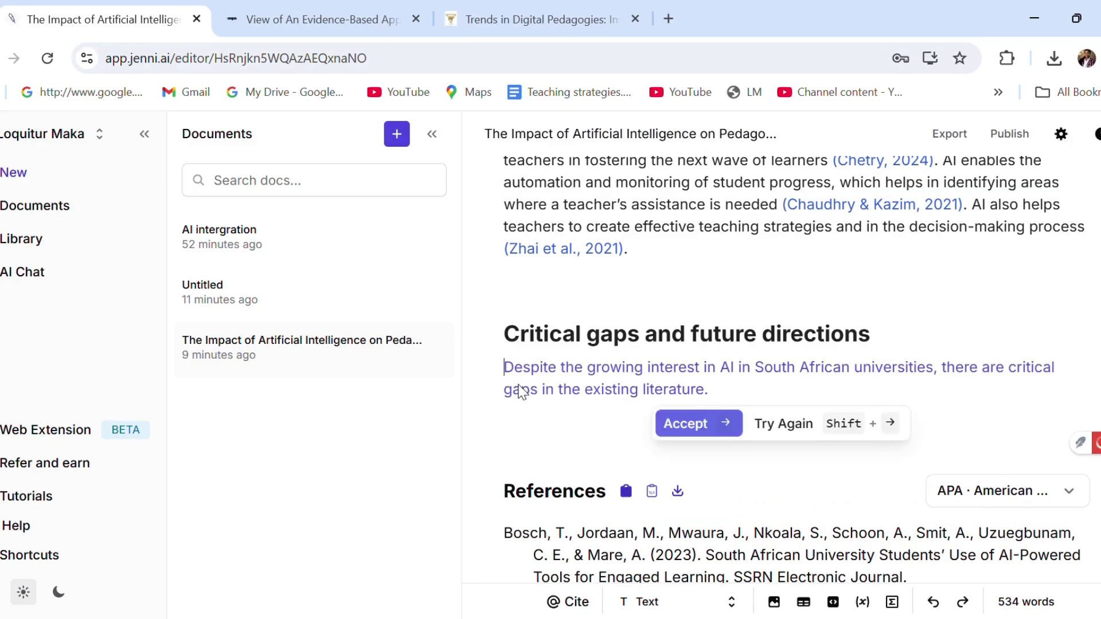
{"action": "left_click", "coordinate": [688, 425]}
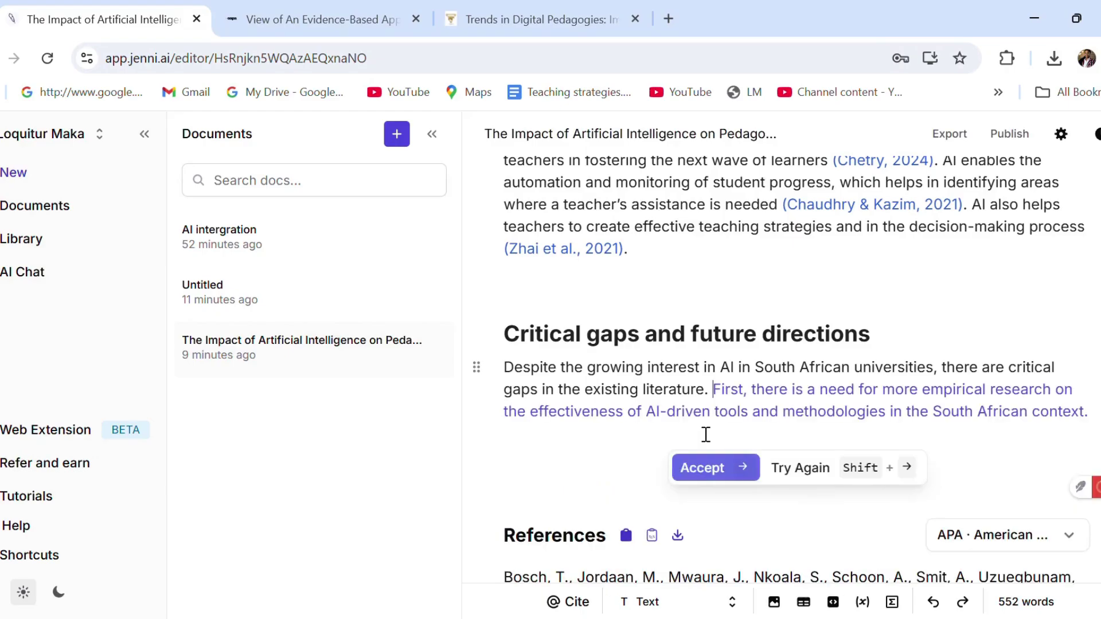
{"action": "left_click", "coordinate": [708, 473]}
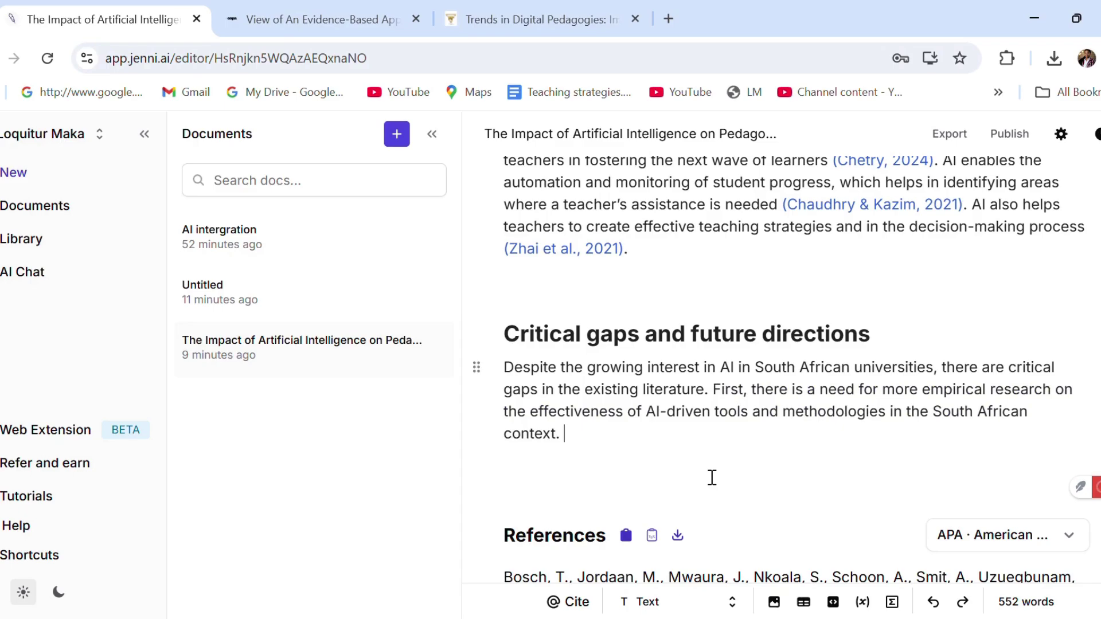
Review the reference list and add the suggested "Secondly" sentence on researching ethical and societal implications to the critical gaps paragraph.
{"action": "scroll", "coordinate": [707, 474], "scroll_direction": "down", "scroll_amount": 2}
{"action": "scroll", "coordinate": [702, 467], "scroll_direction": "down", "scroll_amount": 10}
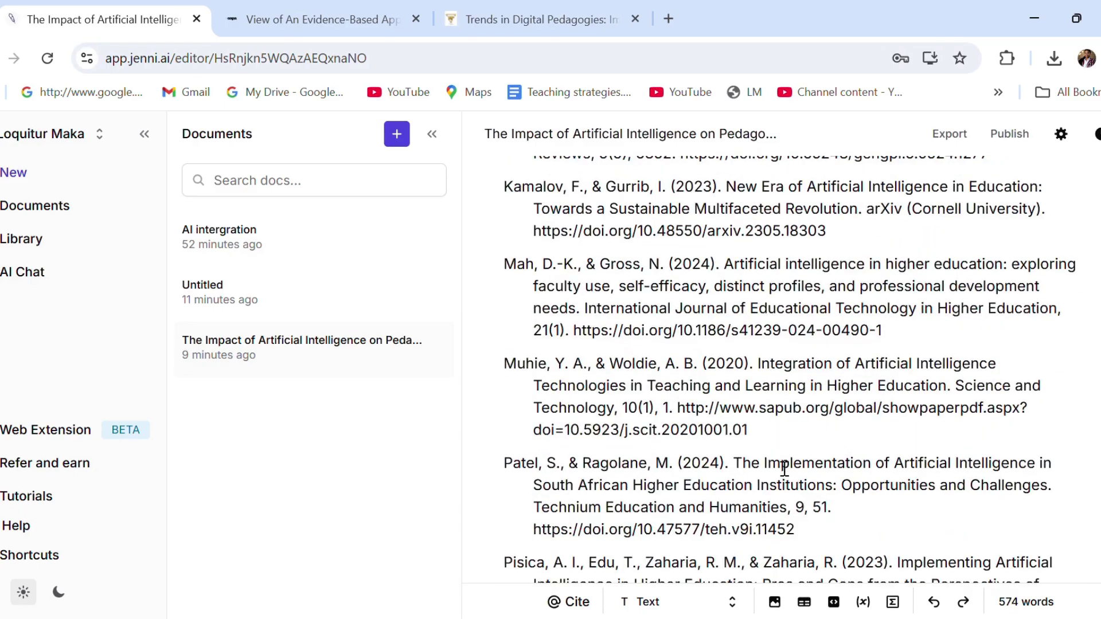
{"action": "scroll", "coordinate": [784, 476], "scroll_direction": "down", "scroll_amount": 2}
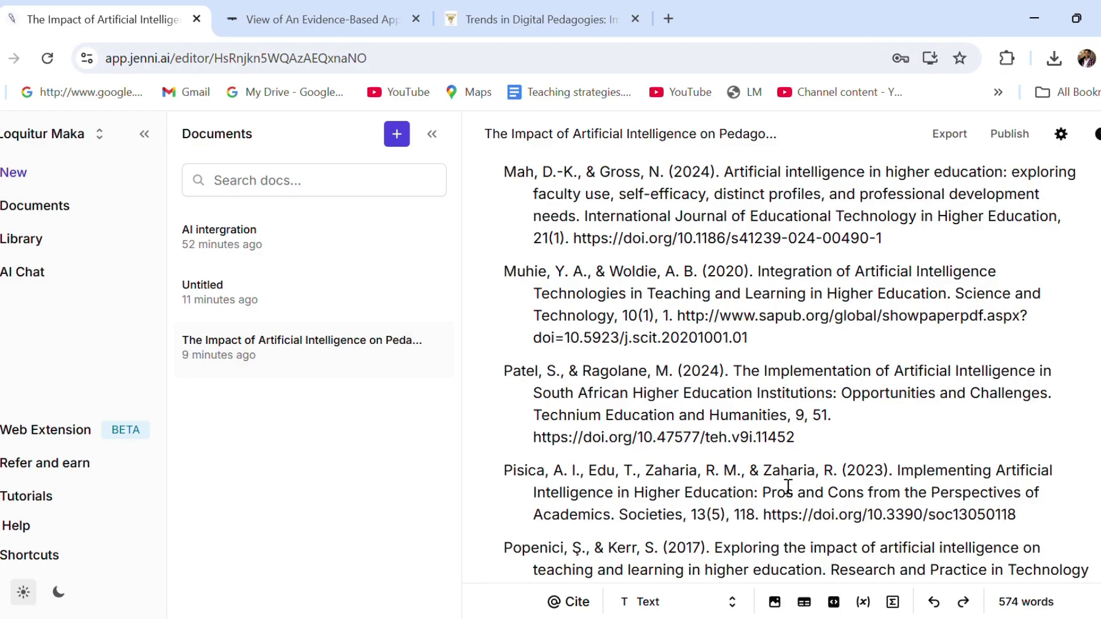
{"action": "scroll", "coordinate": [780, 438], "scroll_direction": "up", "scroll_amount": 10}
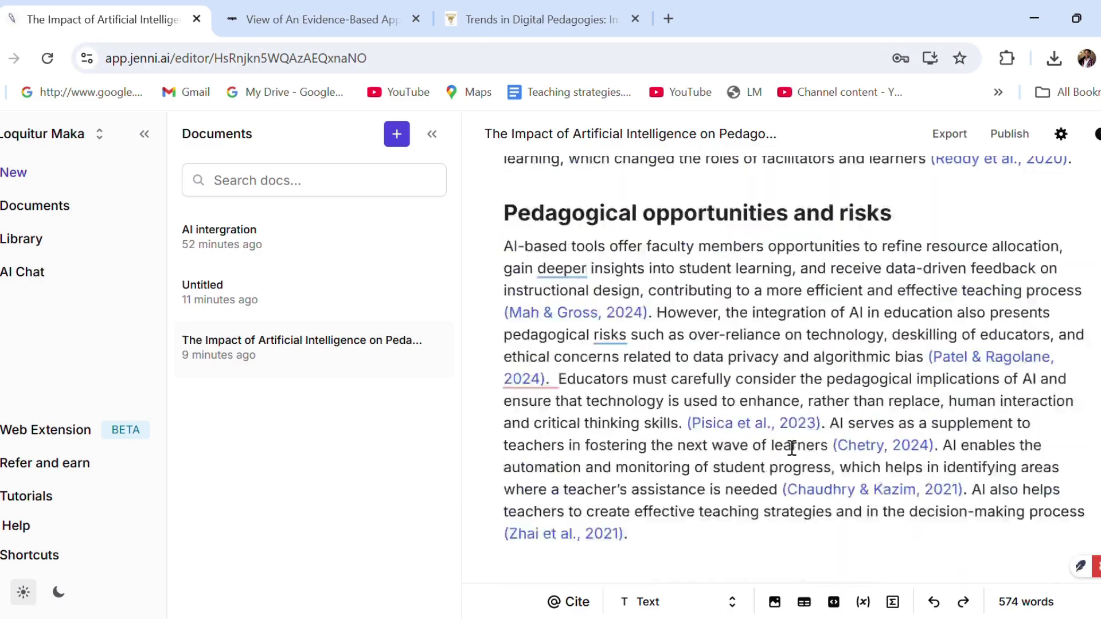
{"action": "scroll", "coordinate": [791, 447], "scroll_direction": "up", "scroll_amount": 4}
{"action": "scroll", "coordinate": [834, 447], "scroll_direction": "down", "scroll_amount": 9}
{"action": "left_click", "coordinate": [834, 447]}
{"action": "scroll", "coordinate": [834, 447], "scroll_direction": "down", "scroll_amount": 1}
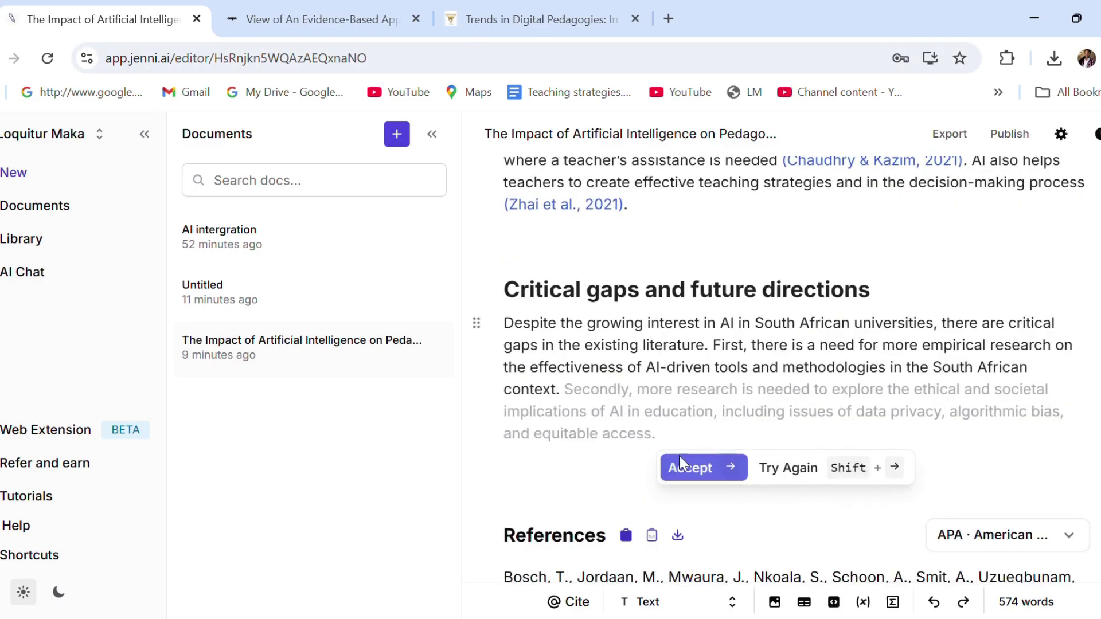
{"action": "left_click", "coordinate": [700, 472]}
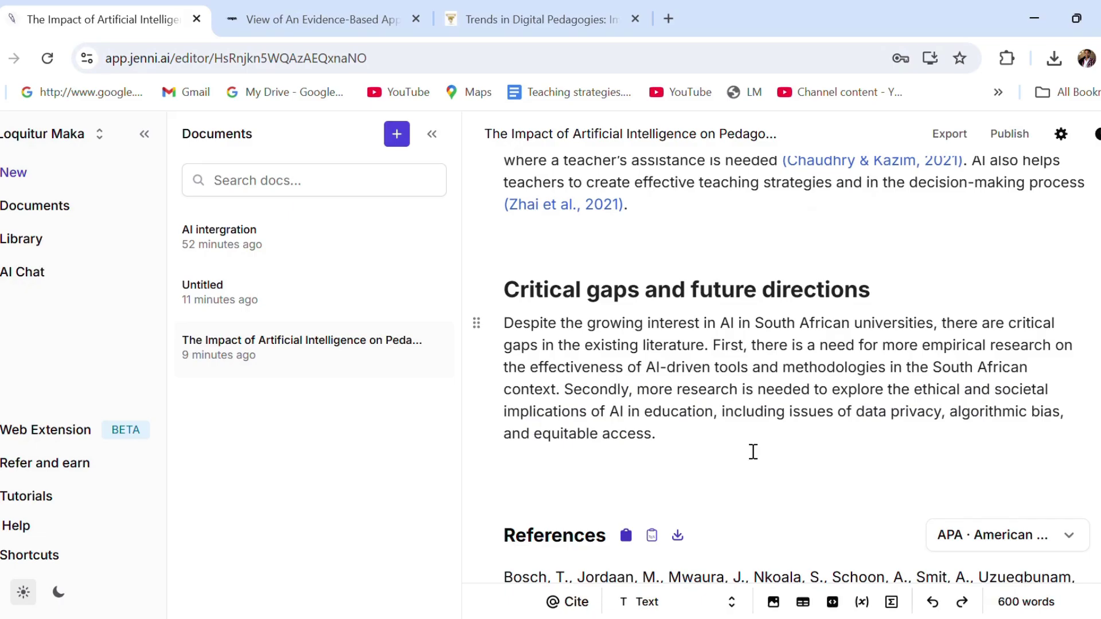
Accept the suggested cited sentences on interdisciplinary collaborations and on prioritizing ethical frameworks for AI implementation.
{"action": "left_click", "coordinate": [752, 452]}
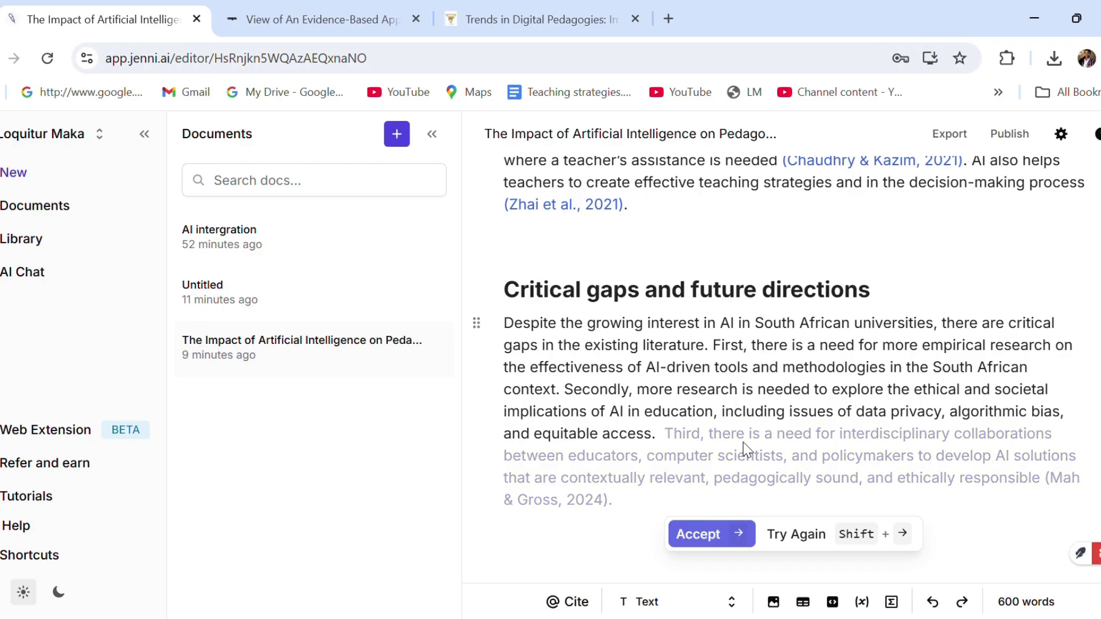
{"action": "left_click", "coordinate": [695, 533]}
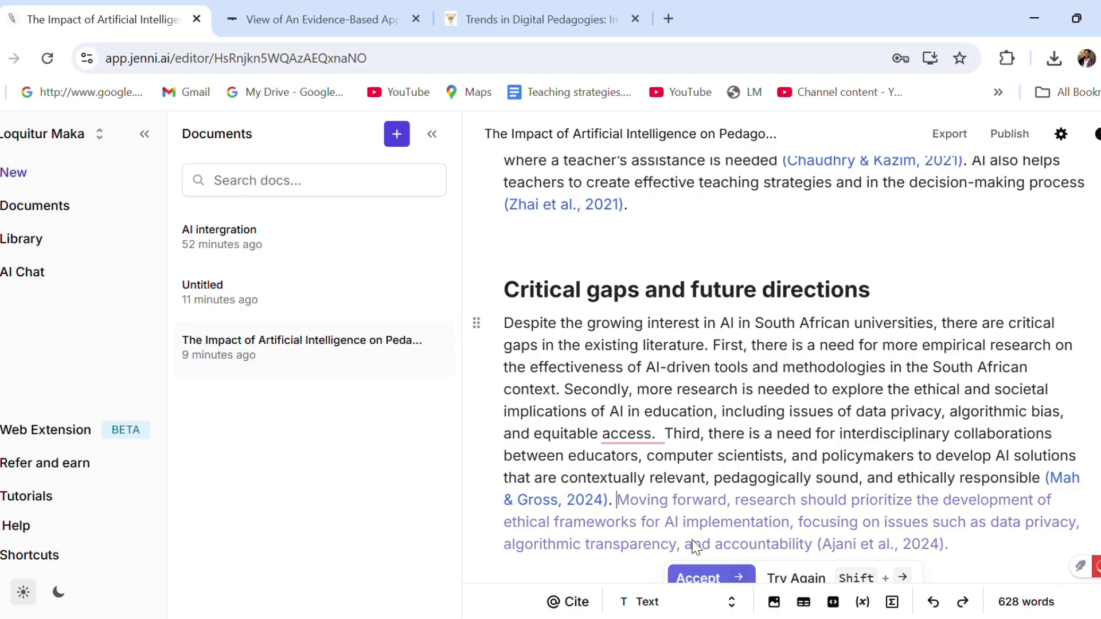
{"action": "left_click", "coordinate": [703, 585]}
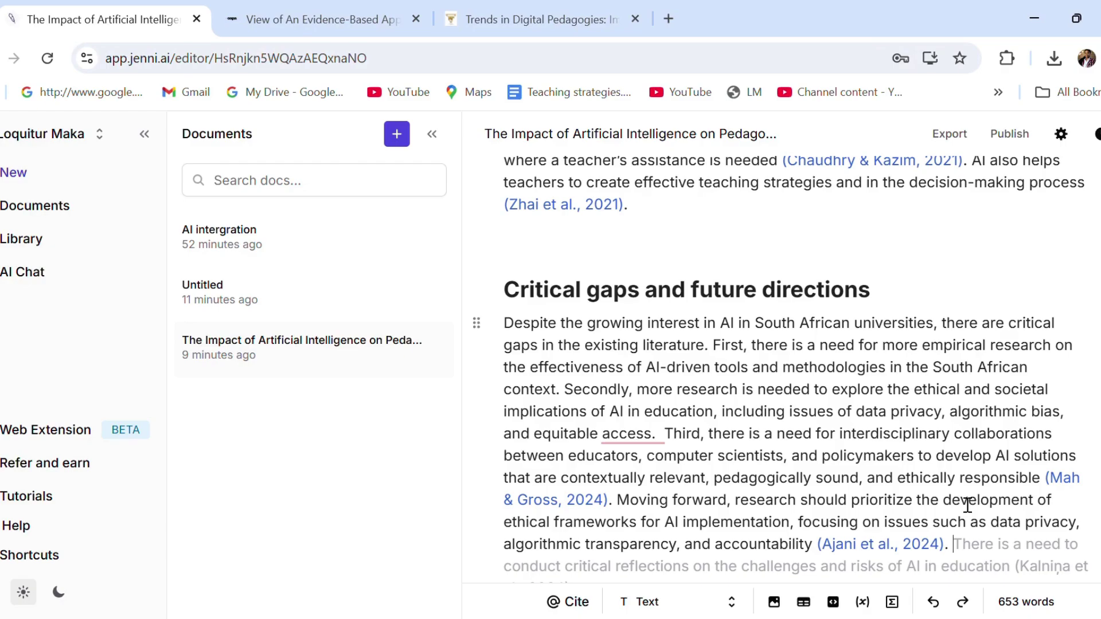
Accept the suggested cited sentences on critical reflections, lecturers providing a discussion platform, and addressing ethical and data privacy concerns.
{"action": "scroll", "coordinate": [967, 499], "scroll_direction": "down", "scroll_amount": 3}
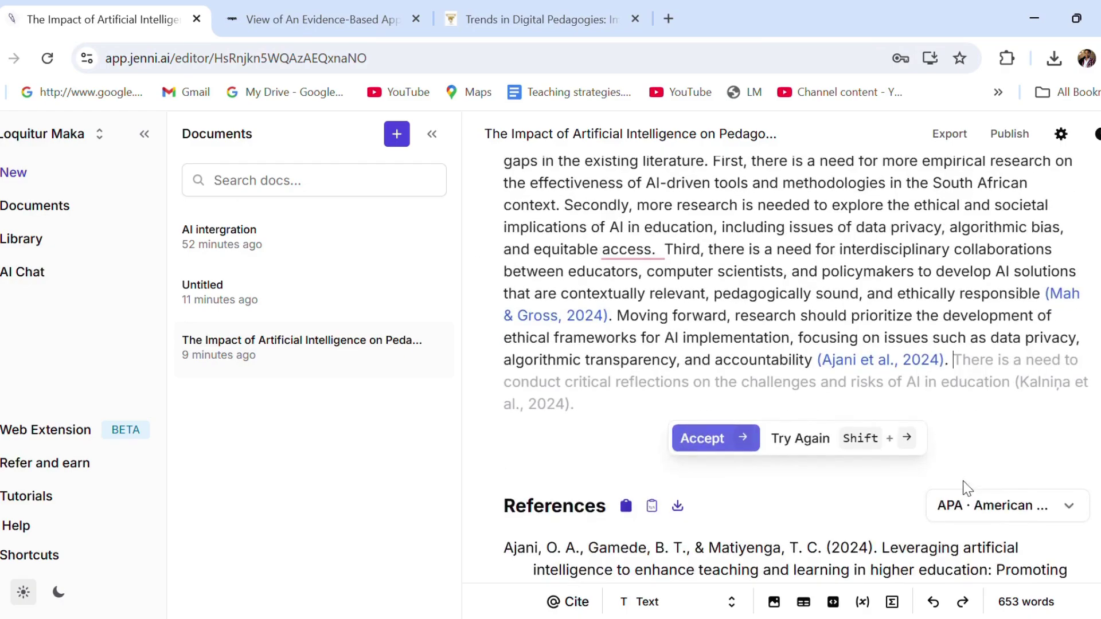
{"action": "left_click", "coordinate": [704, 439]}
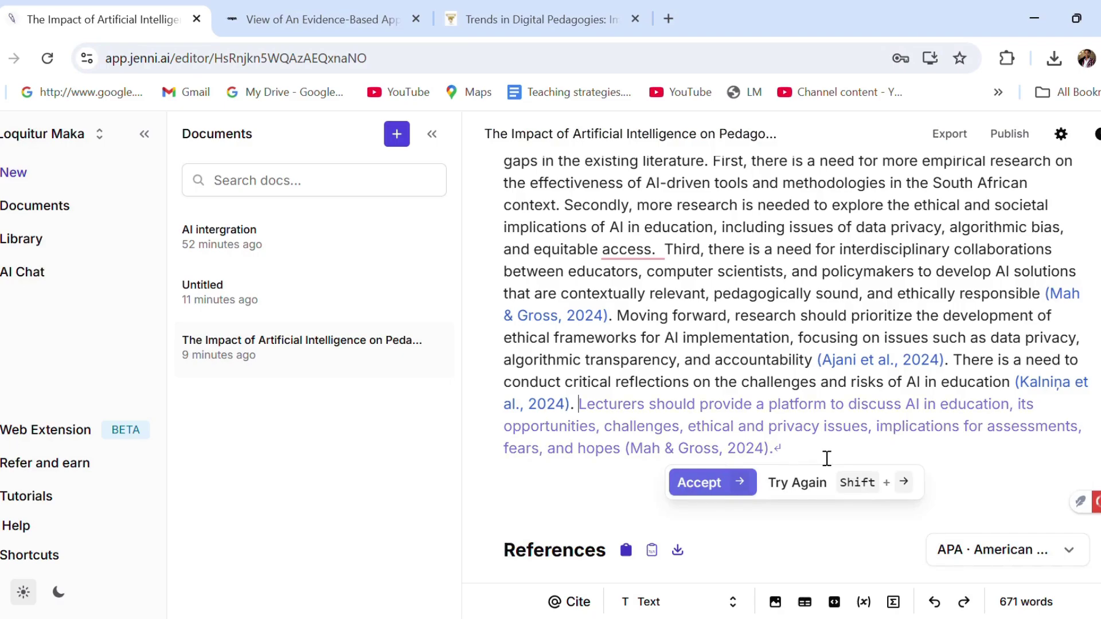
{"action": "left_click", "coordinate": [699, 483]}
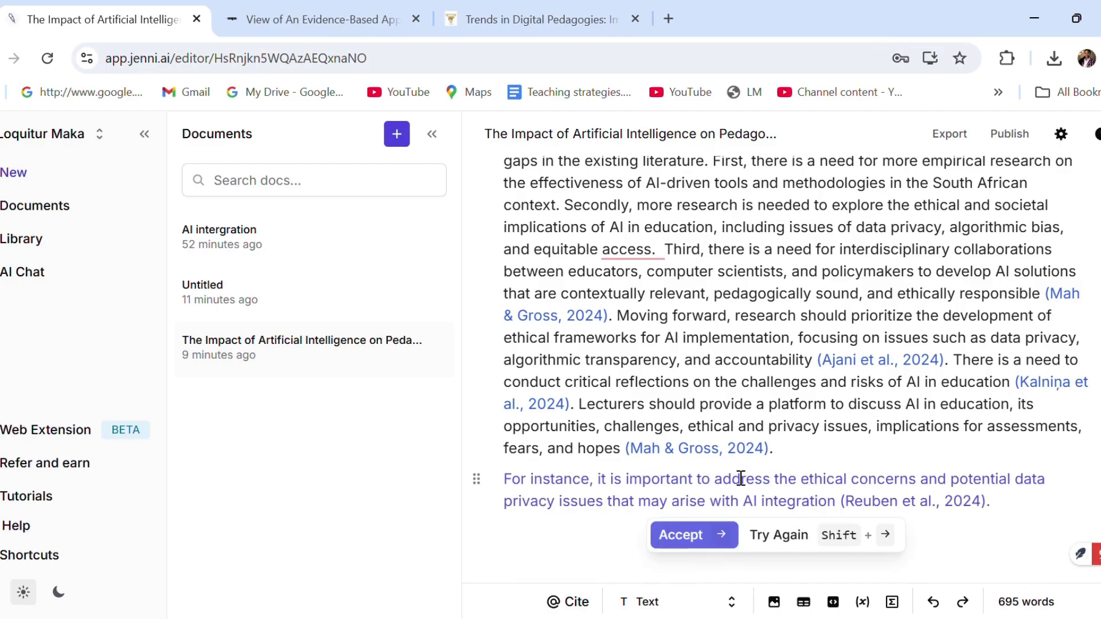
{"action": "left_click", "coordinate": [681, 541]}
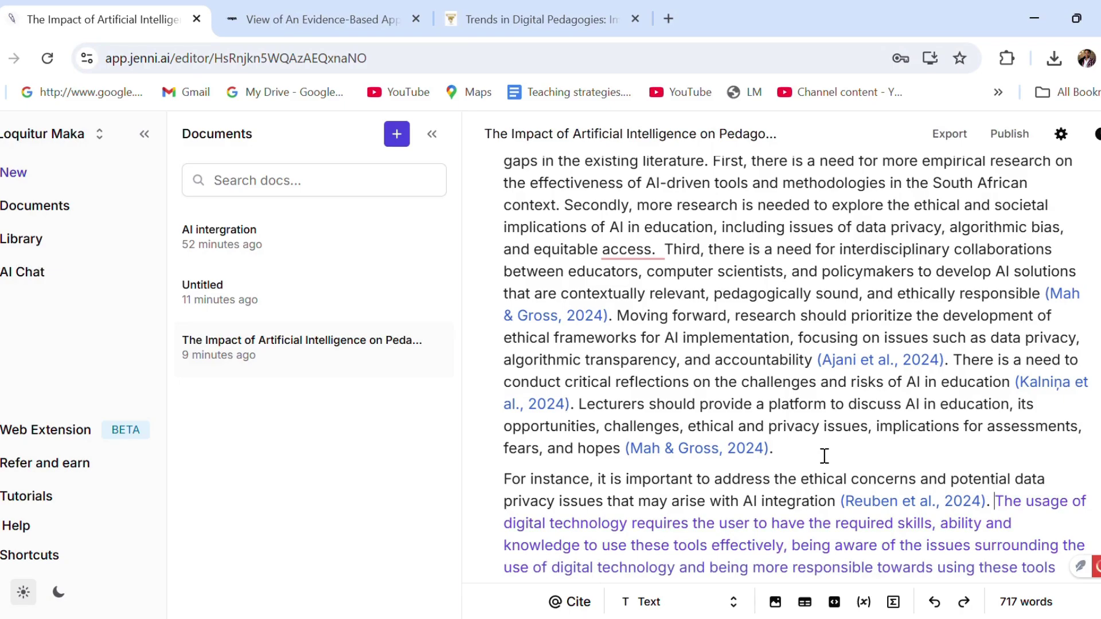
Return to the start of the literature review and open the library of saved sources.
{"action": "scroll", "coordinate": [809, 432], "scroll_direction": "up", "scroll_amount": 5}
{"action": "scroll", "coordinate": [809, 432], "scroll_direction": "up", "scroll_amount": 15}
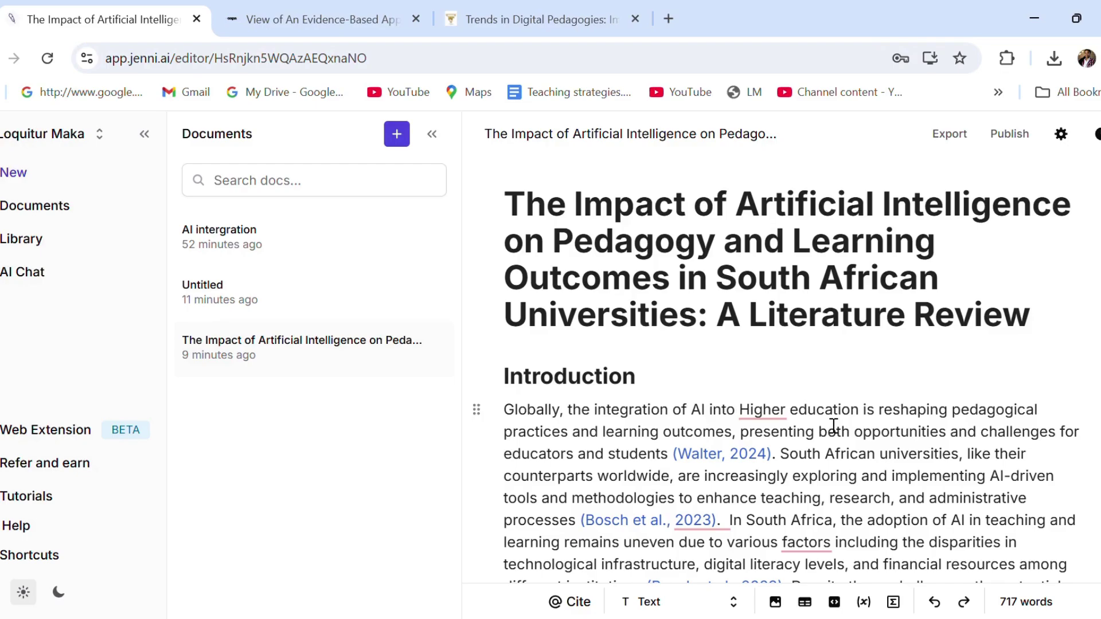
{"action": "left_click", "coordinate": [16, 241]}
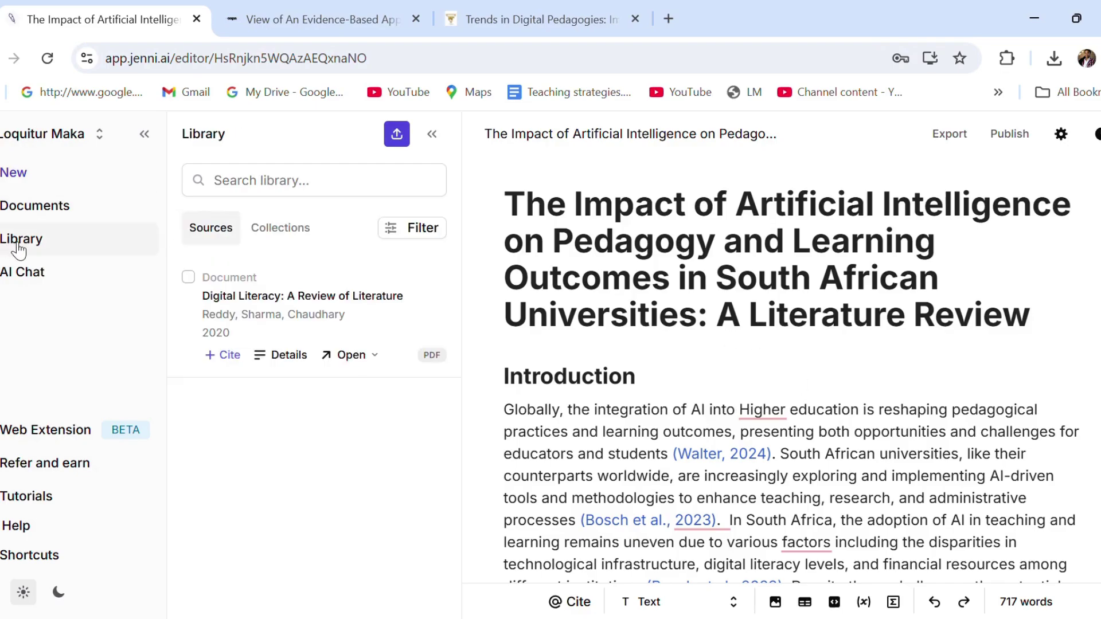